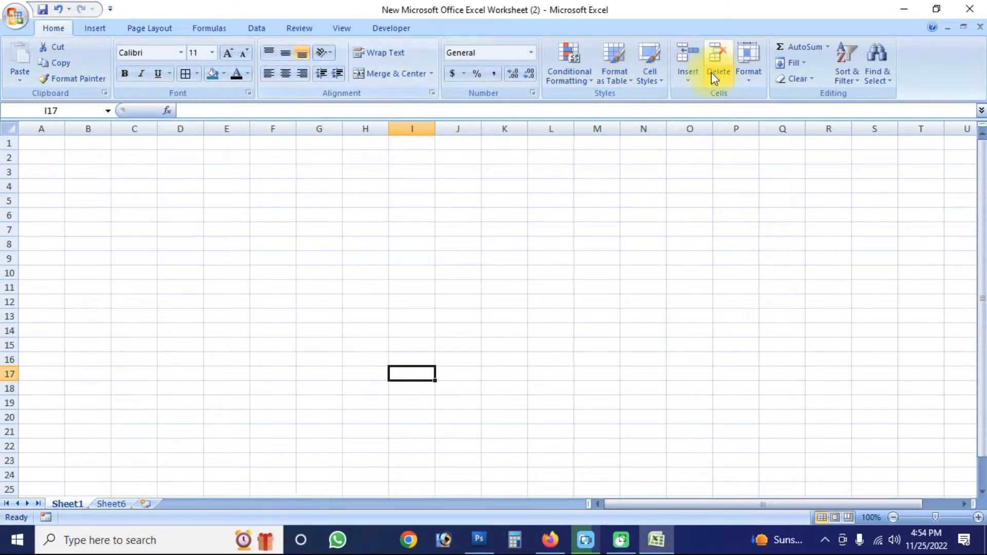
- Apply the built-in Opulent theme to the workbook that holds the list table on Sheet6
{"action": "left_click", "coordinate": [100, 33]}
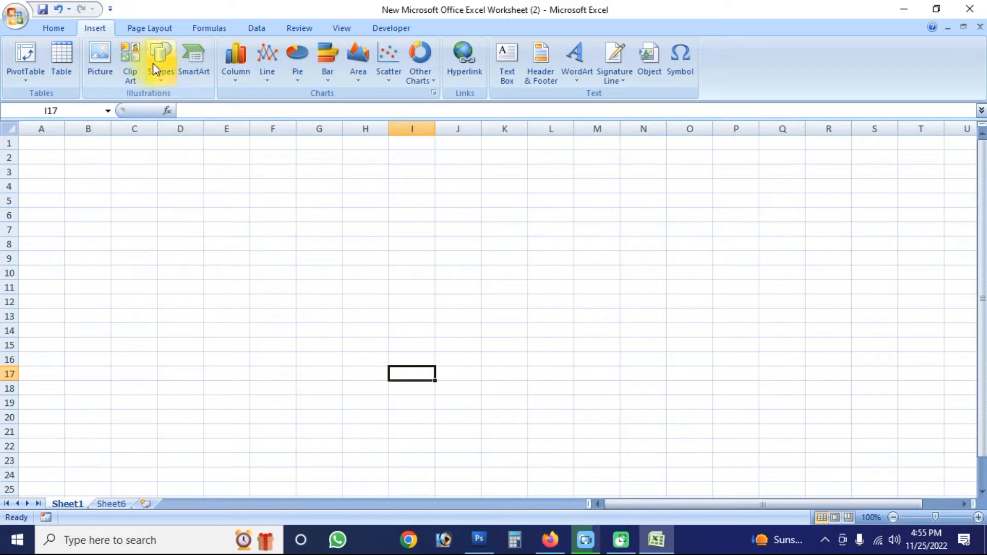
{"action": "left_click", "coordinate": [150, 26]}
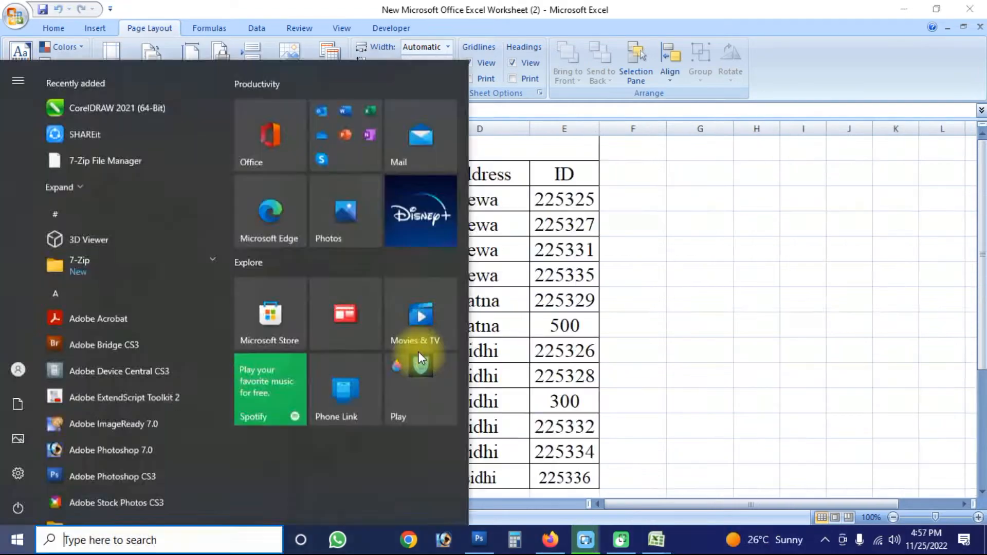
{"action": "key", "text": "super"}
{"action": "left_click", "coordinate": [508, 264]}
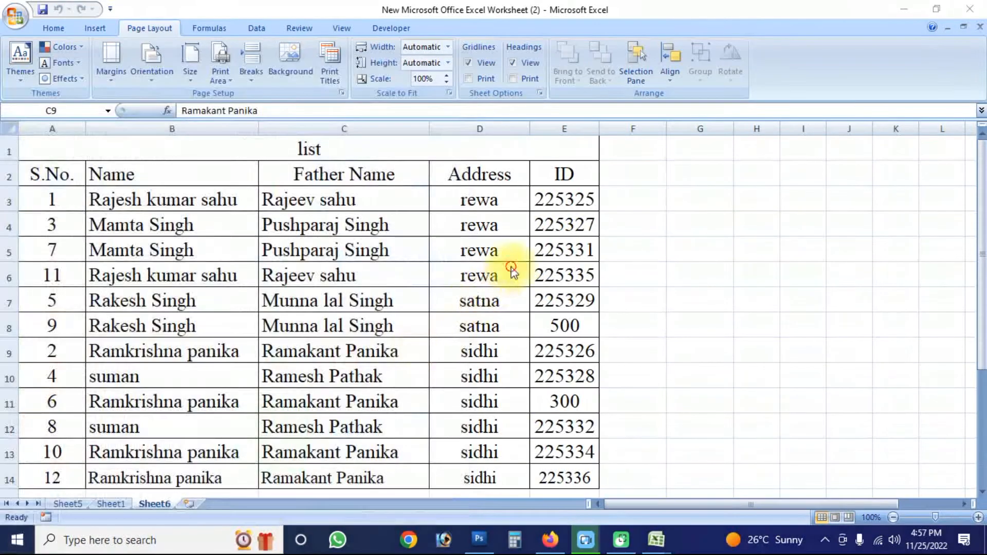
{"action": "left_click", "coordinate": [21, 82]}
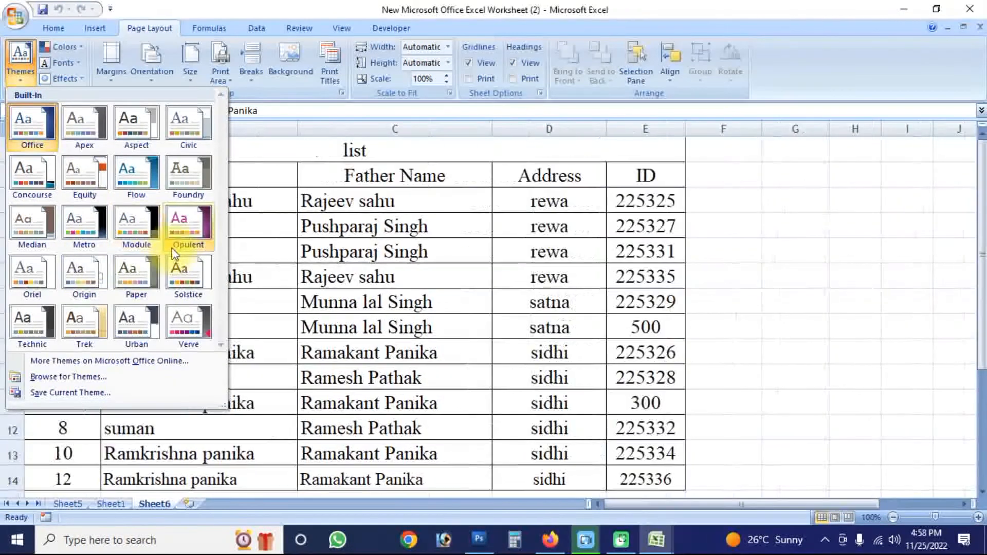
{"action": "left_click", "coordinate": [194, 229]}
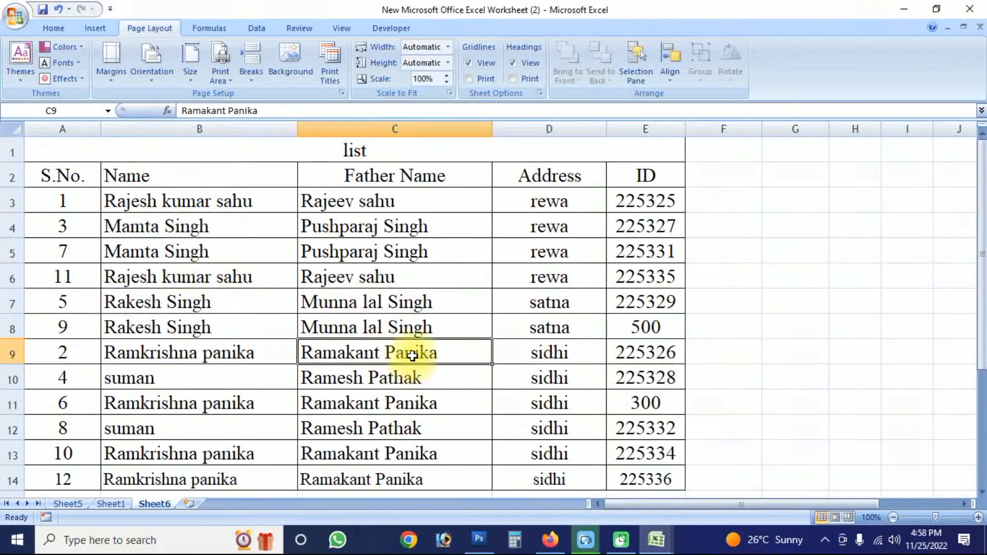
{"action": "left_click", "coordinate": [389, 323]}
{"action": "left_click", "coordinate": [352, 250]}
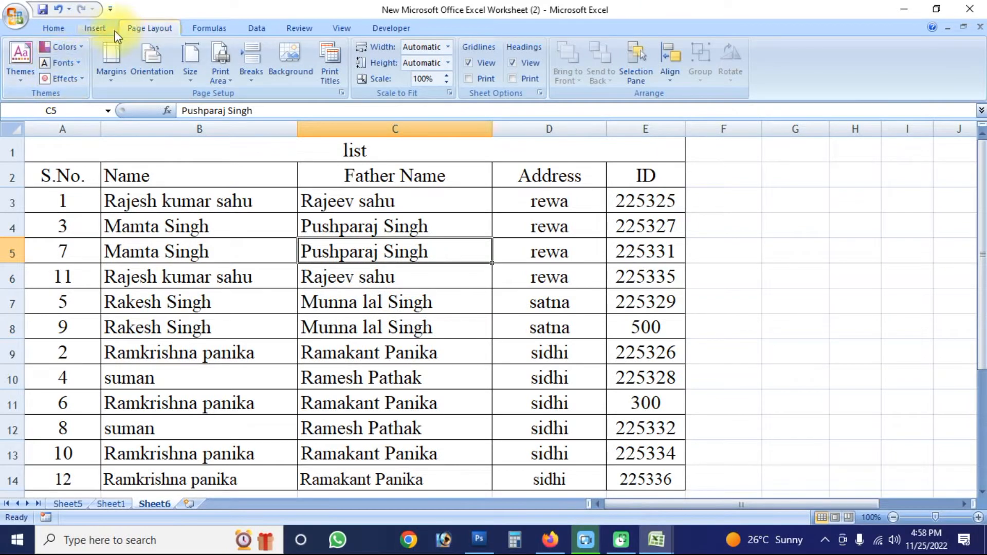
- Change the theme colors of the workbook to the built-in Aspect color set
{"action": "left_click", "coordinate": [65, 46]}
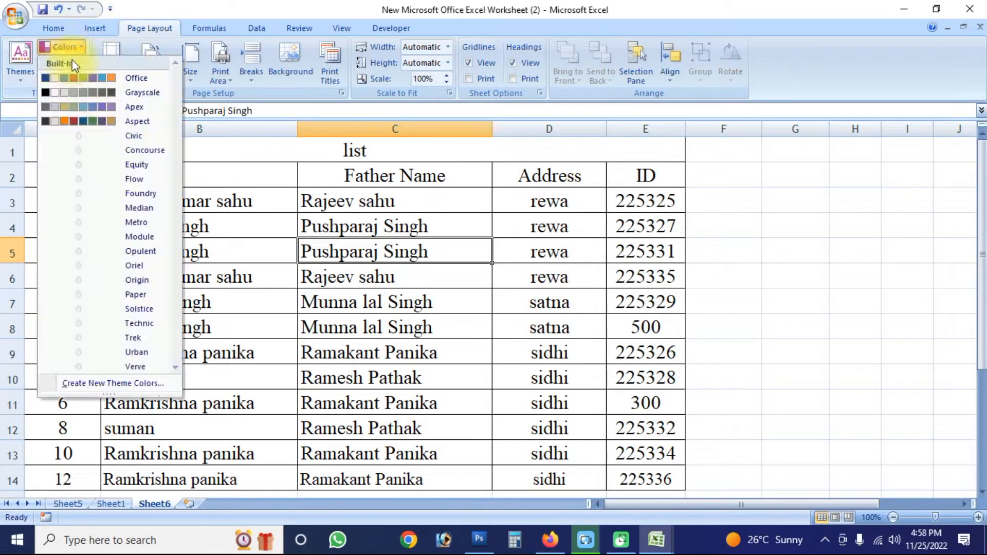
{"action": "left_click", "coordinate": [76, 121]}
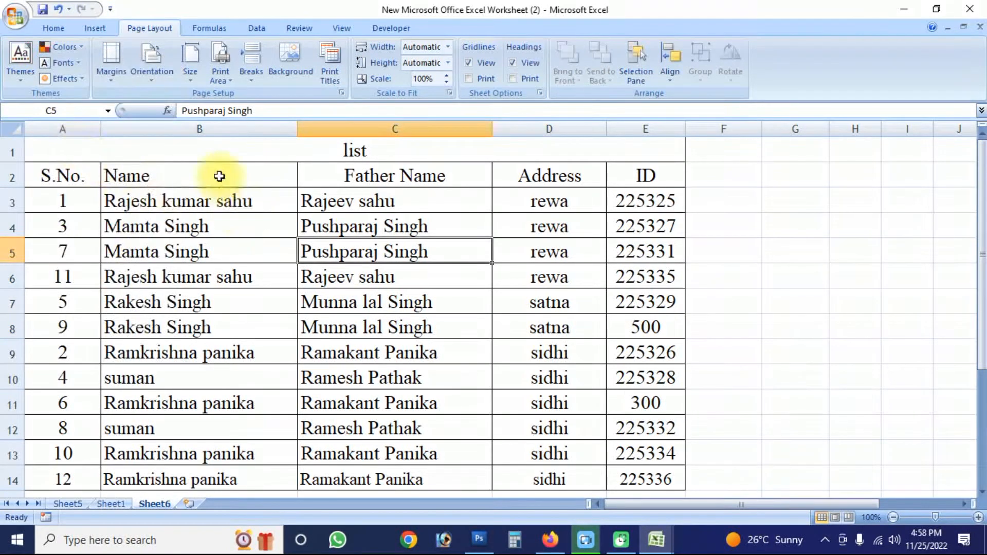
{"action": "left_click_drag", "start_coordinate": [219, 175], "coordinate": [249, 212]}
{"action": "left_click", "coordinate": [176, 252]}
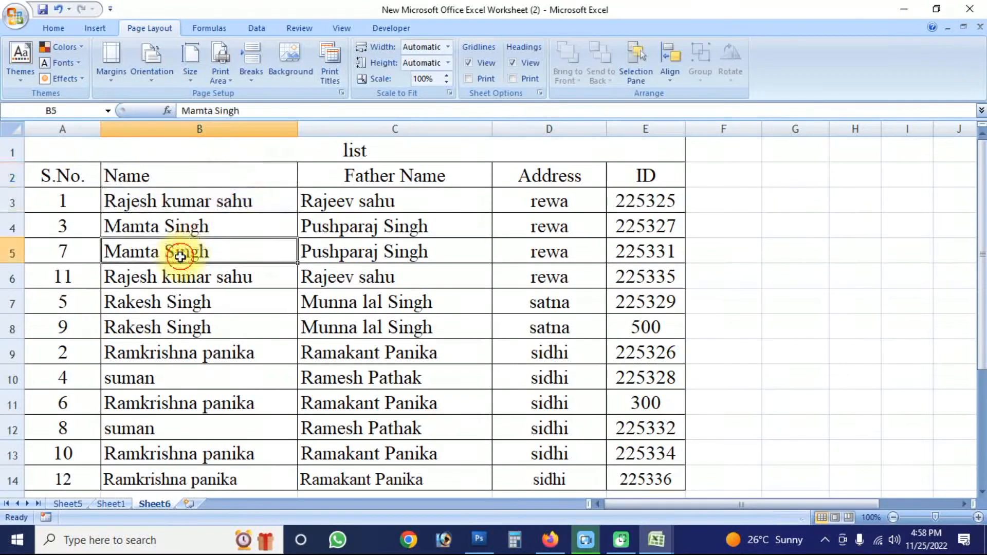
- Select the table range A2:E14 and look through the built-in theme fonts without applying one
{"action": "left_click", "coordinate": [62, 63]}
{"action": "left_click", "coordinate": [322, 238]}
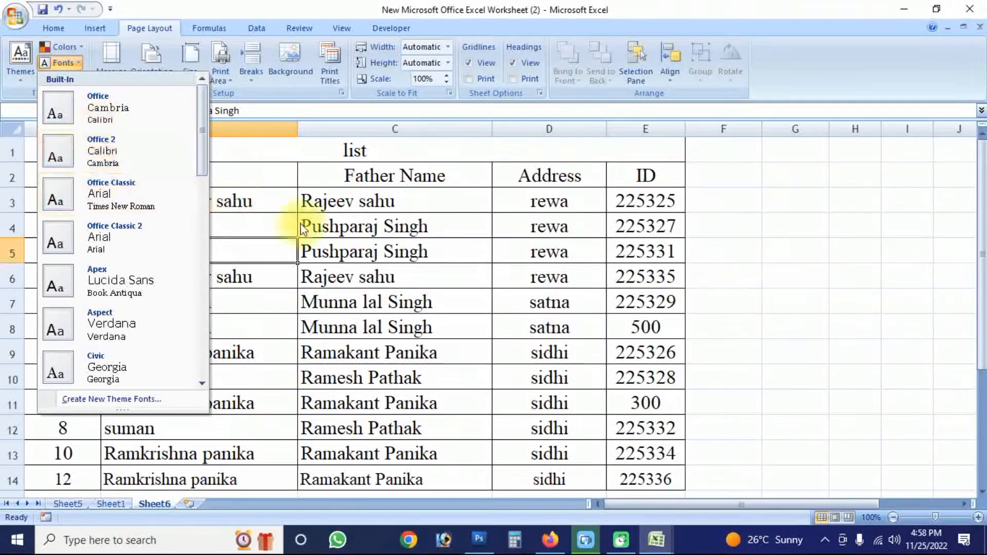
{"action": "left_click_drag", "start_coordinate": [72, 165], "coordinate": [638, 481]}
{"action": "left_click", "coordinate": [76, 64]}
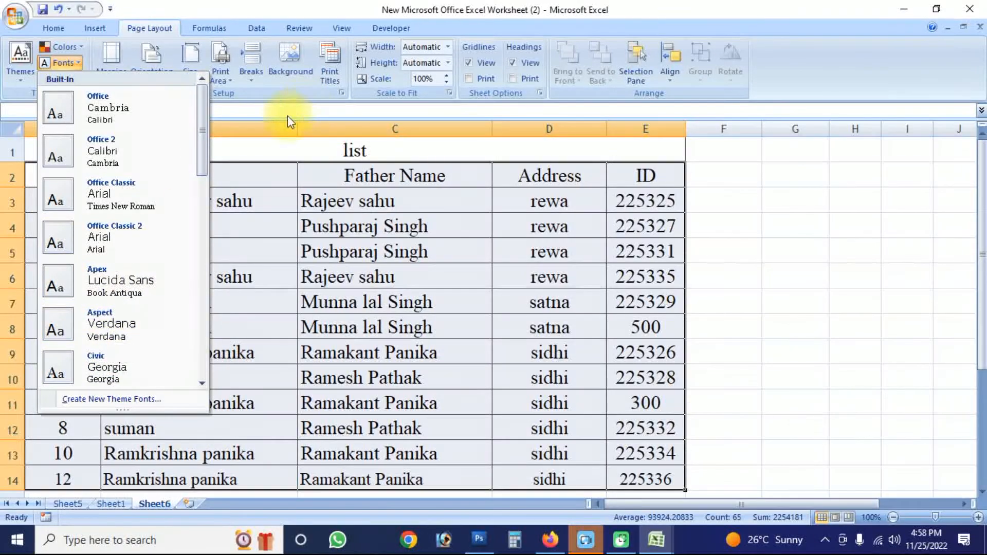
{"action": "left_click", "coordinate": [262, 163]}
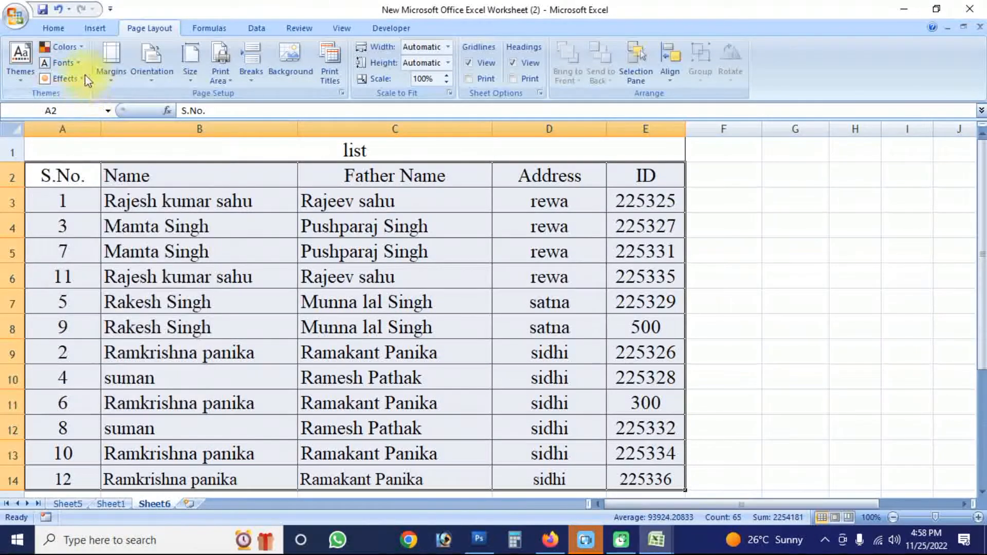
- Change the theme effects of the workbook to Apex
{"action": "left_click", "coordinate": [81, 78]}
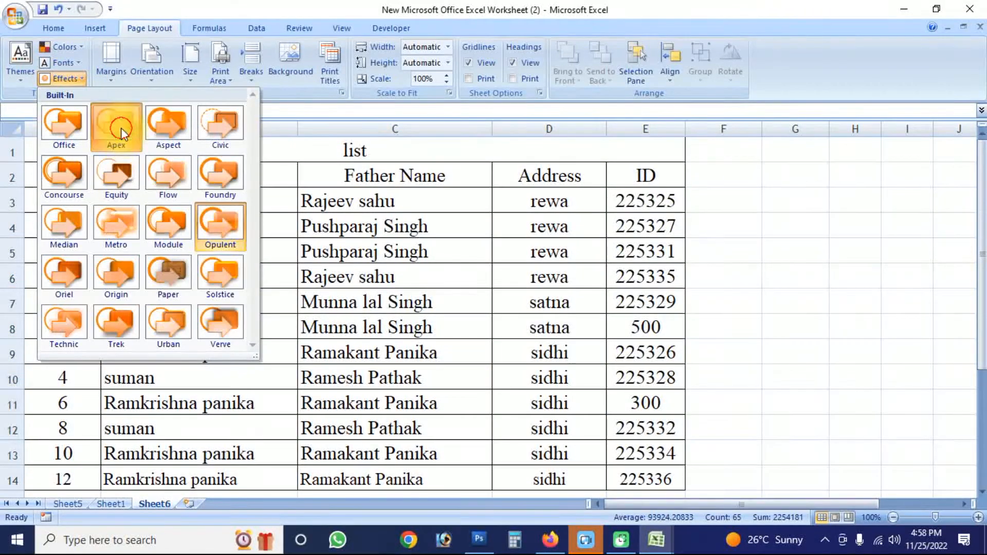
{"action": "left_click", "coordinate": [118, 129]}
{"action": "left_click_drag", "start_coordinate": [260, 252], "coordinate": [425, 329]}
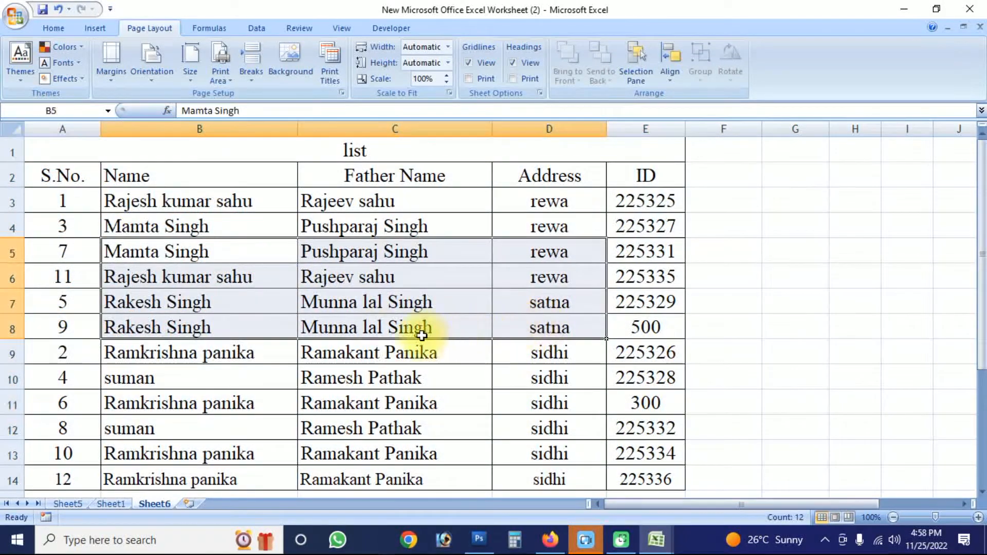
{"action": "left_click", "coordinate": [396, 329]}
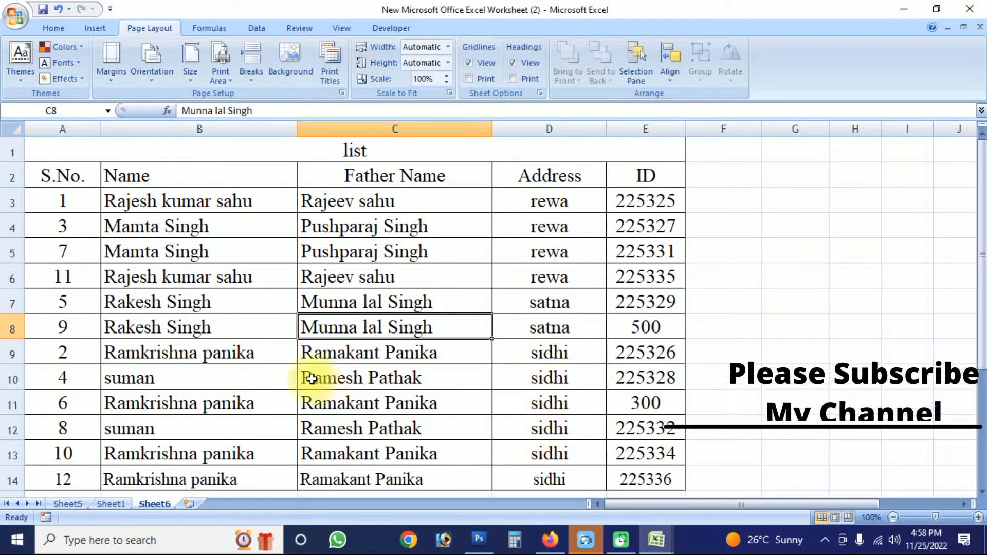
- Set the theme effects to Opulent, and check Sheet1 and Sheet5 before returning to Sheet6
{"action": "left_click", "coordinate": [67, 79]}
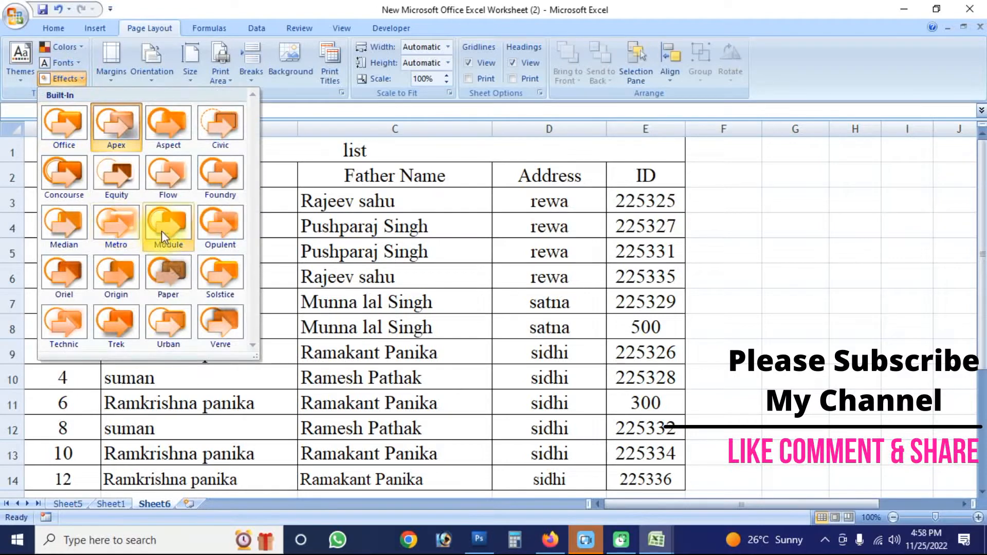
{"action": "left_click", "coordinate": [221, 213]}
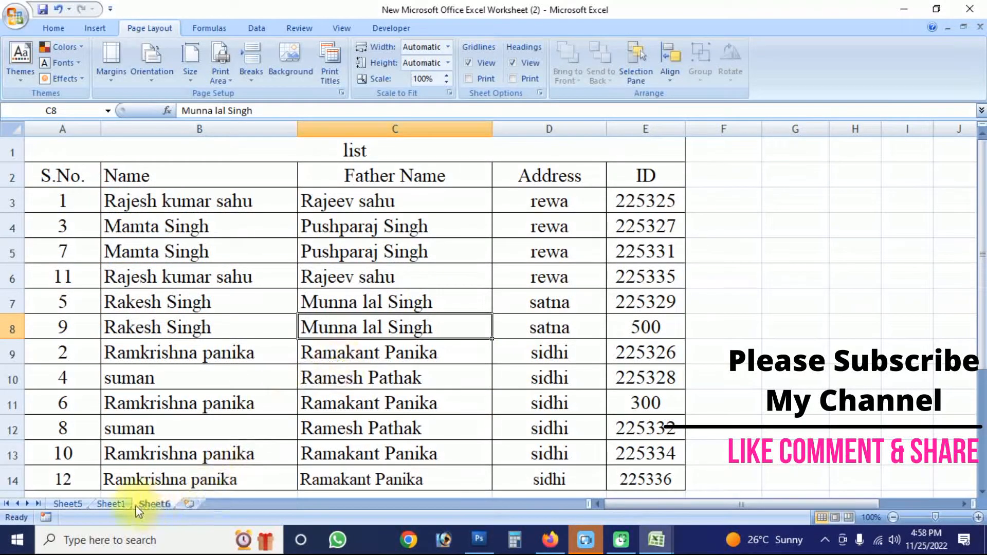
{"action": "left_click", "coordinate": [110, 504]}
{"action": "left_click", "coordinate": [68, 503]}
{"action": "left_click", "coordinate": [161, 504]}
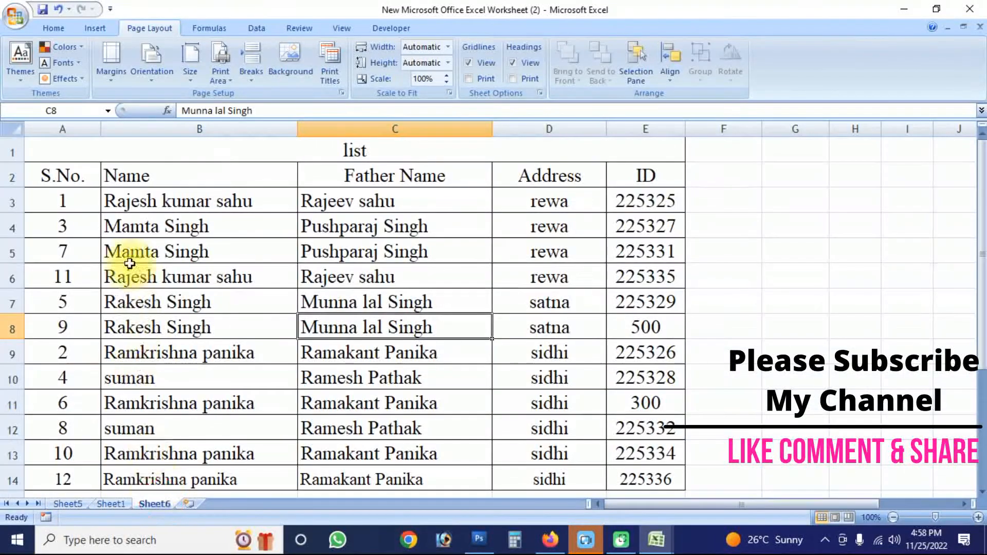
- Review the margin presets and set the page margins of Sheet6 to Wide
{"action": "left_click", "coordinate": [116, 80]}
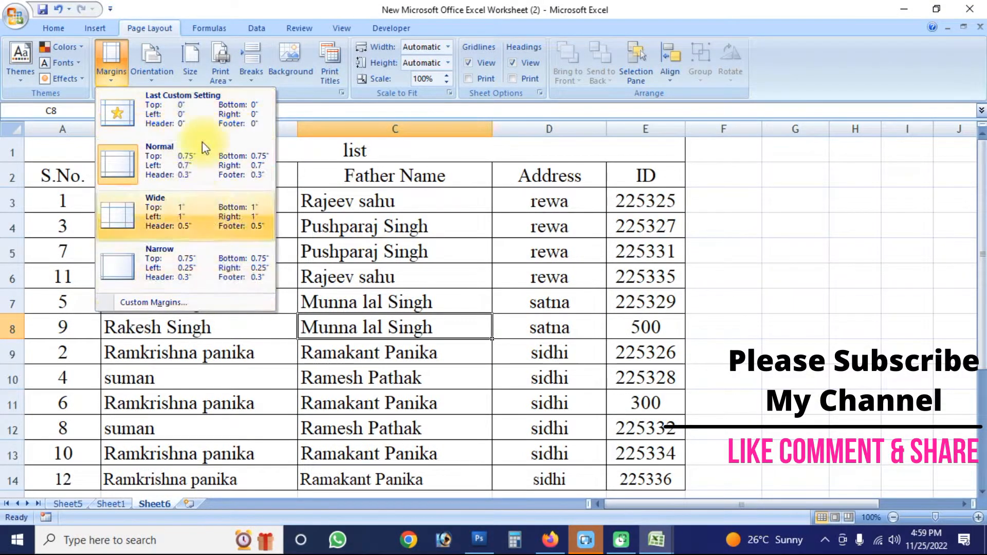
{"action": "left_click", "coordinate": [208, 346]}
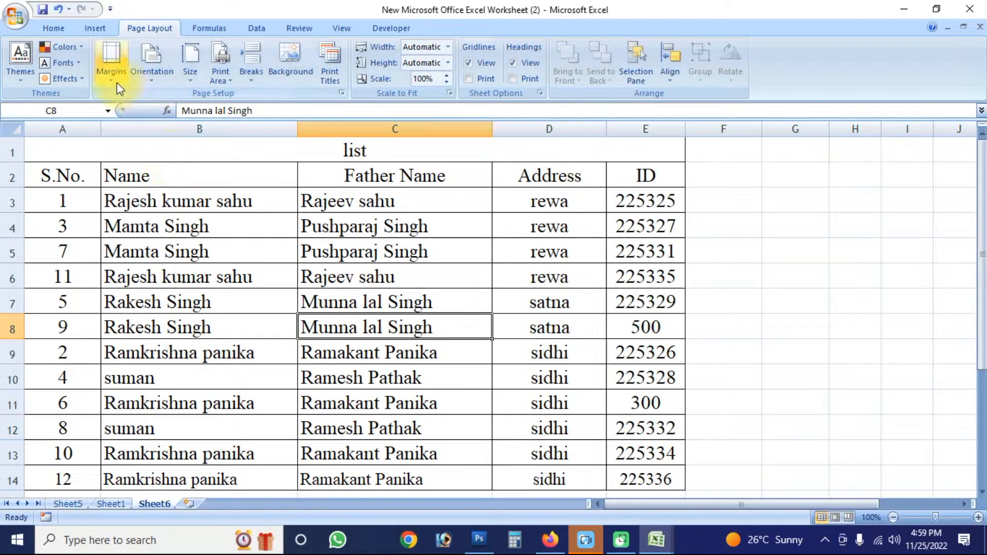
{"action": "left_click", "coordinate": [111, 65]}
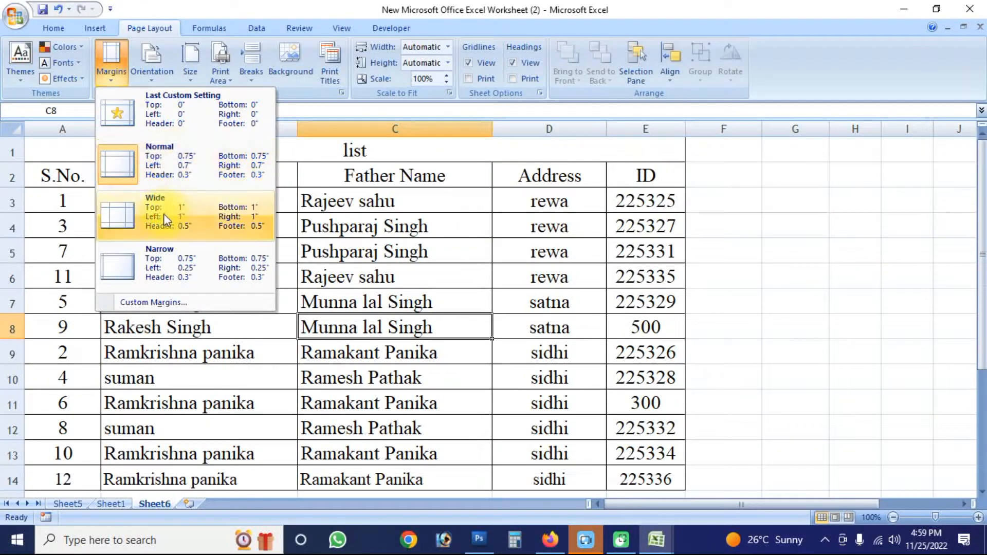
{"action": "left_click", "coordinate": [183, 214]}
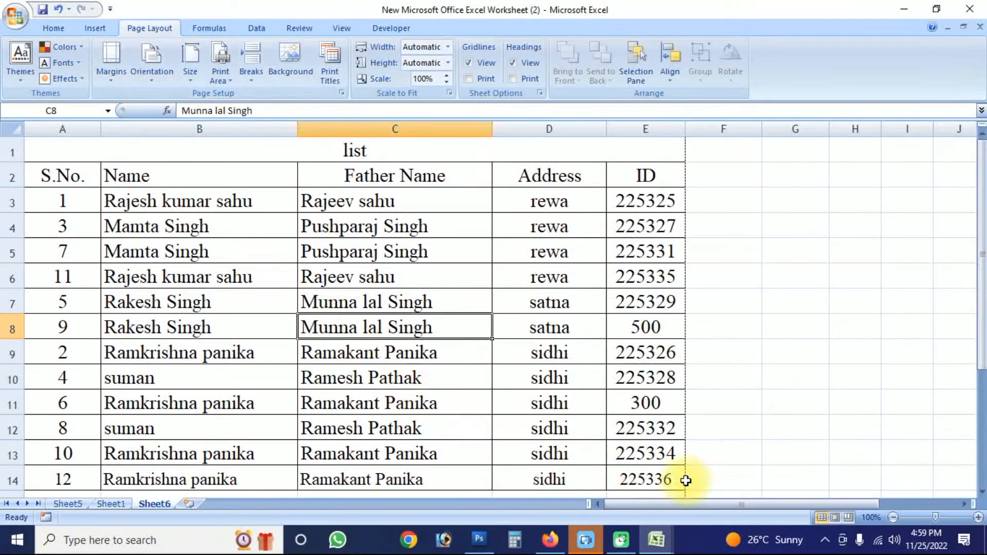
- Show Sheet6 in Page Layout view and examine how the table sits within the page margins
{"action": "left_click", "coordinate": [352, 27]}
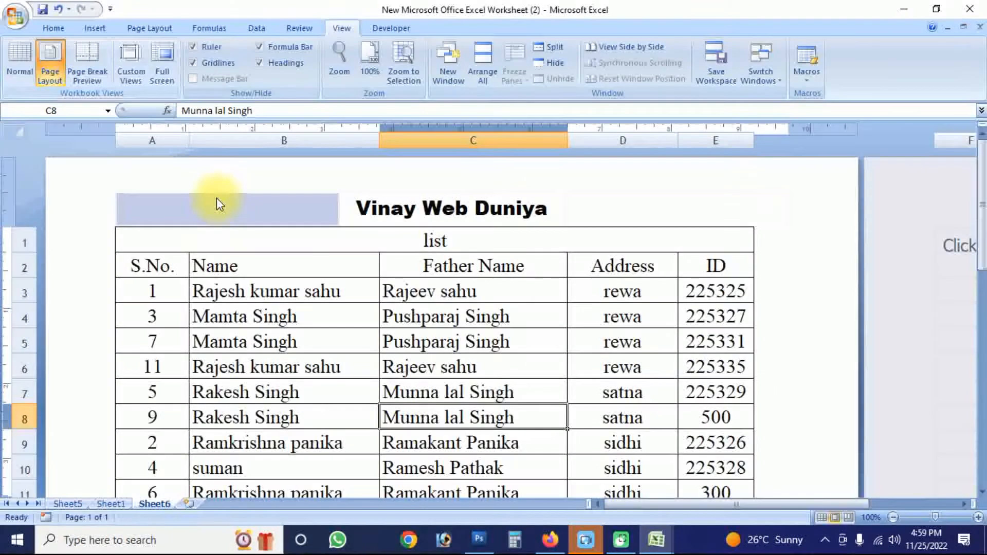
{"action": "scroll", "coordinate": [354, 286], "scroll_direction": "down", "scroll_amount": 3}
{"action": "scroll", "coordinate": [357, 284], "scroll_direction": "up", "scroll_amount": 3}
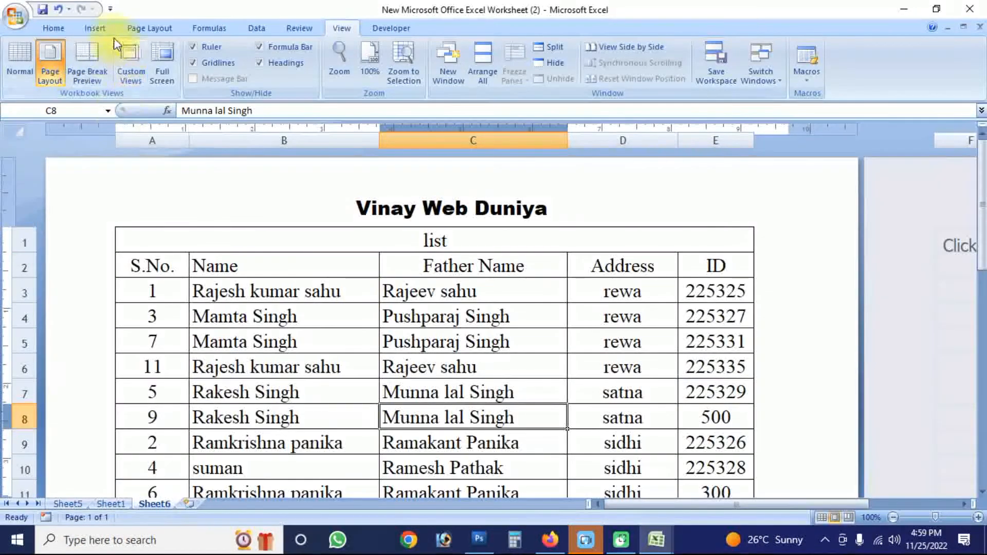
- Set the page margins to Narrow, and replace them with the last custom setting of 0" on all sides
{"action": "left_click", "coordinate": [151, 29]}
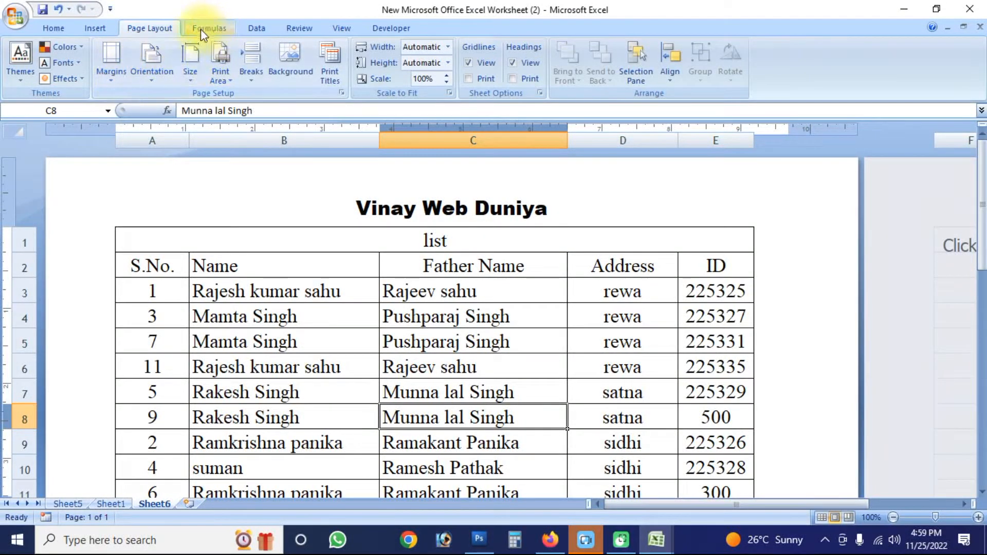
{"action": "left_click", "coordinate": [115, 76]}
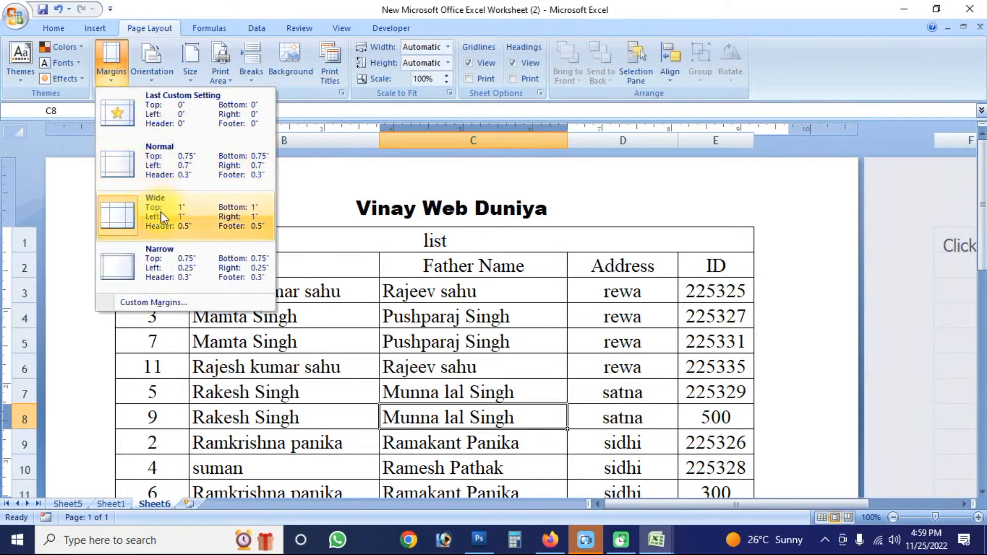
{"action": "left_click", "coordinate": [172, 259]}
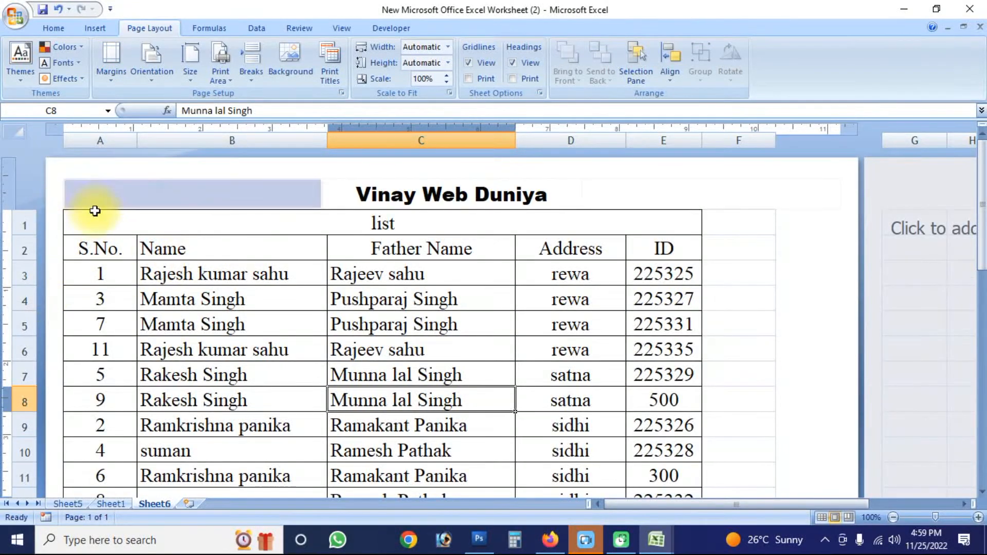
{"action": "left_click", "coordinate": [116, 66]}
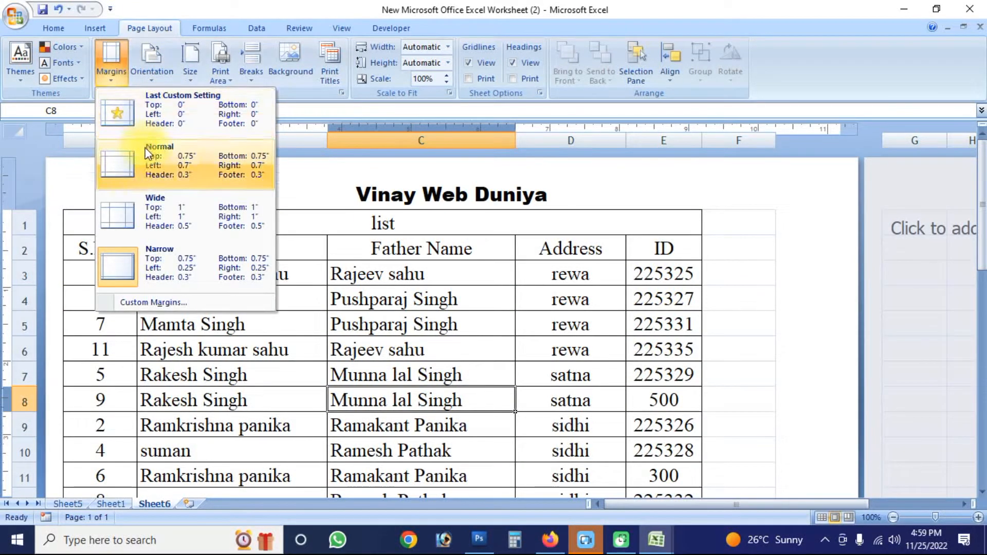
{"action": "left_click", "coordinate": [180, 109]}
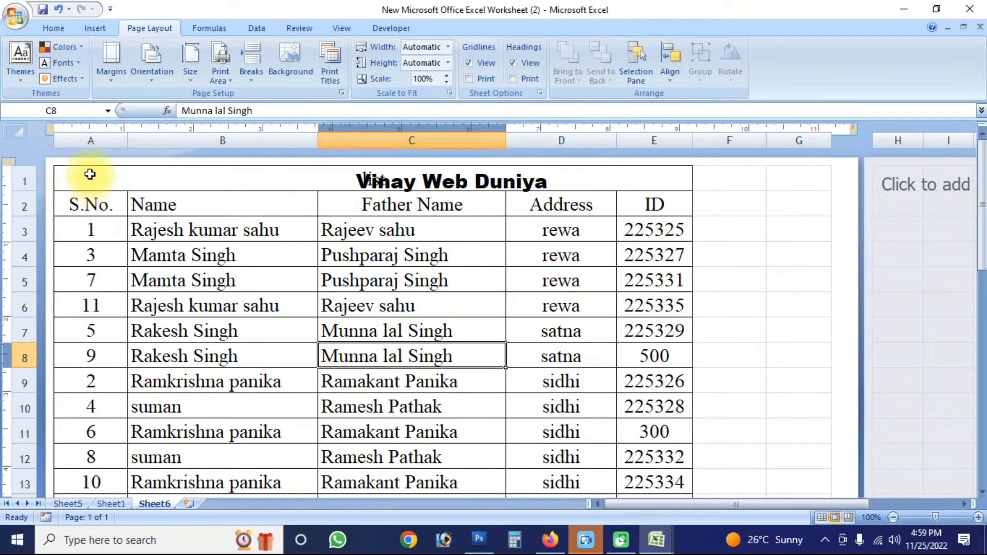
- Set the page margins to Normal and return the sheet to Normal view
{"action": "left_click", "coordinate": [111, 64]}
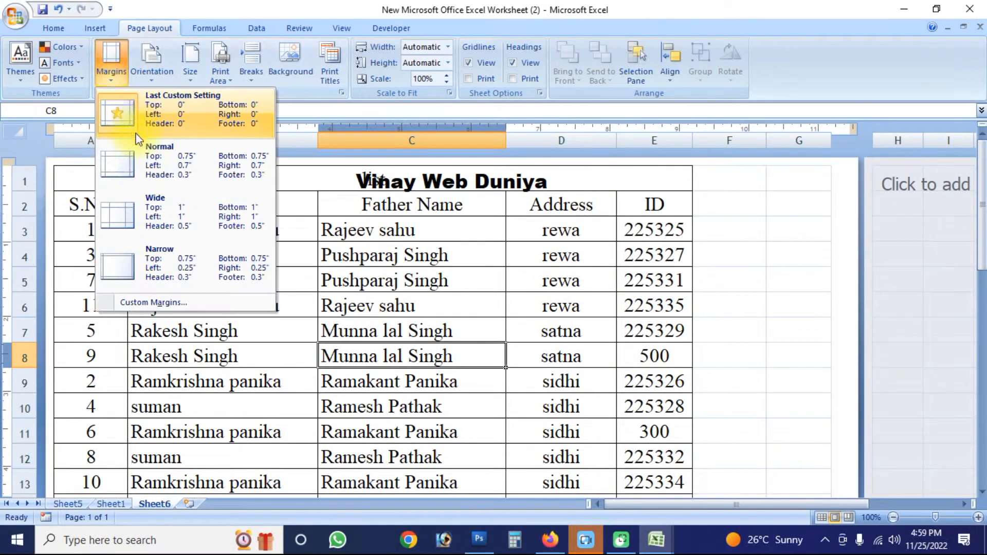
{"action": "left_click", "coordinate": [168, 165]}
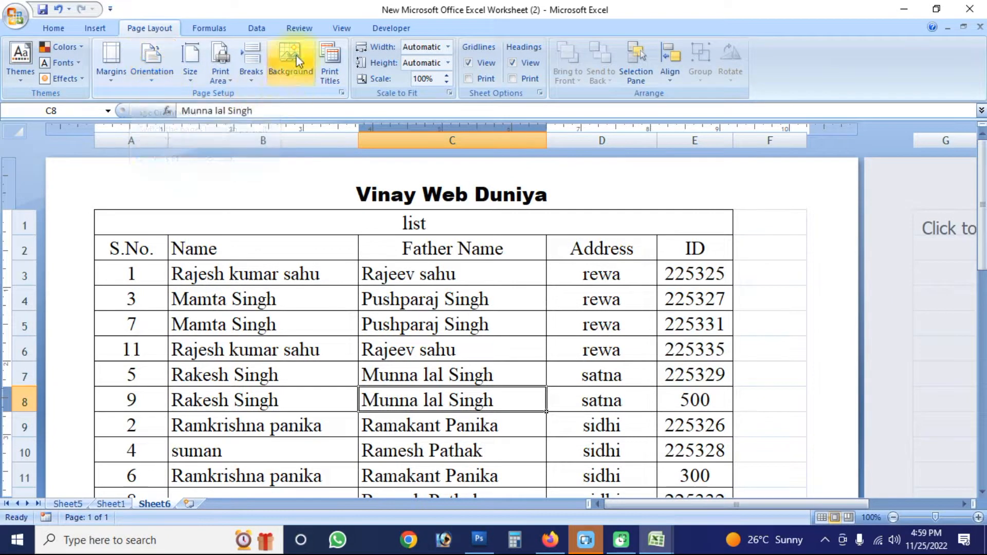
{"action": "left_click", "coordinate": [340, 28]}
{"action": "left_click", "coordinate": [19, 61]}
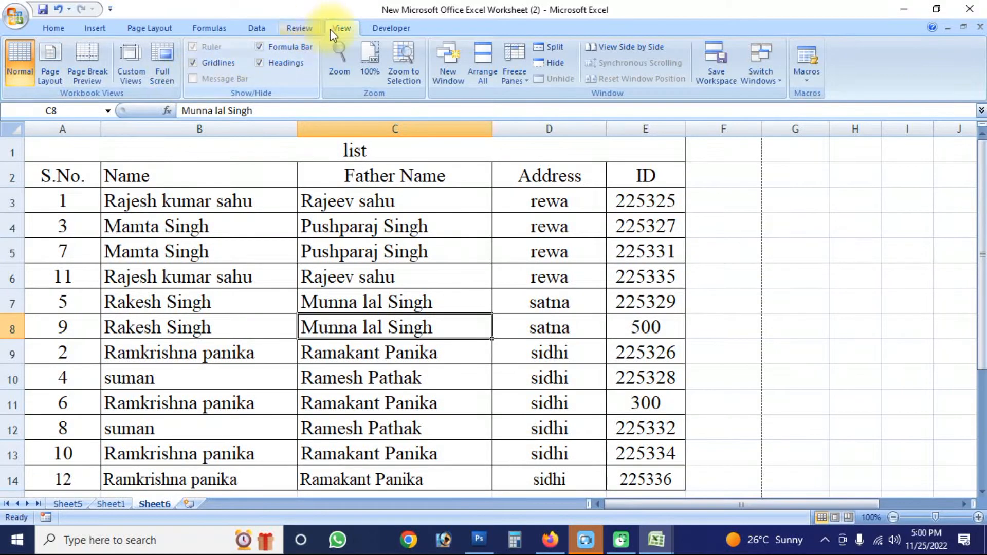
- Look at the page orientation options and display Sheet6 in Print Preview to examine the page's orientation
{"action": "left_click", "coordinate": [154, 28]}
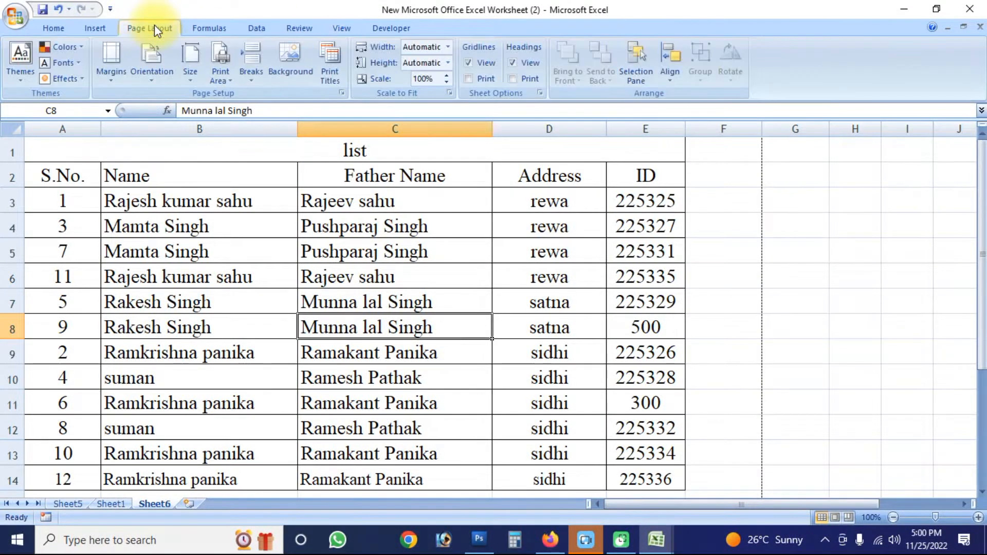
{"action": "left_click", "coordinate": [156, 81]}
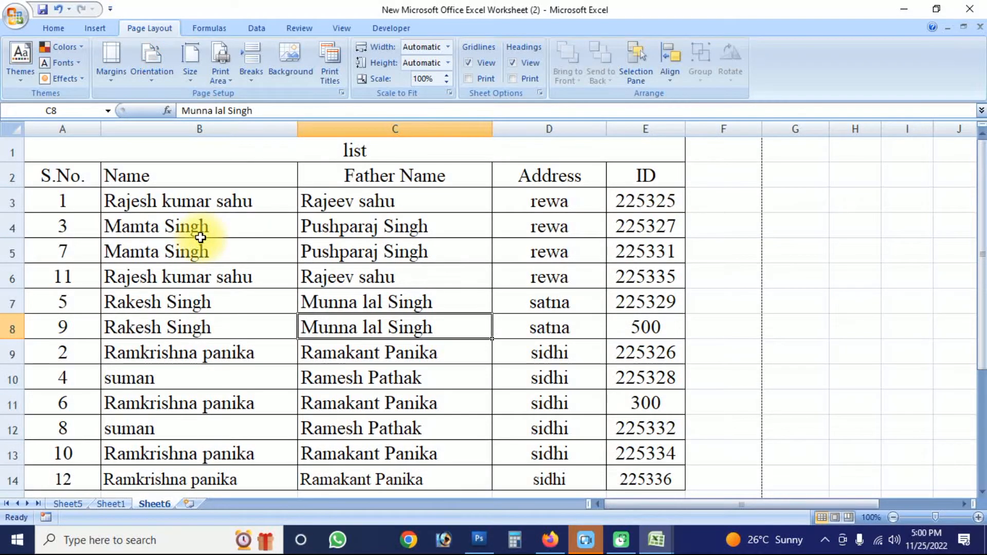
{"action": "key", "text": "alt+f"}
{"action": "key", "text": "w"}
{"action": "key", "text": "v"}
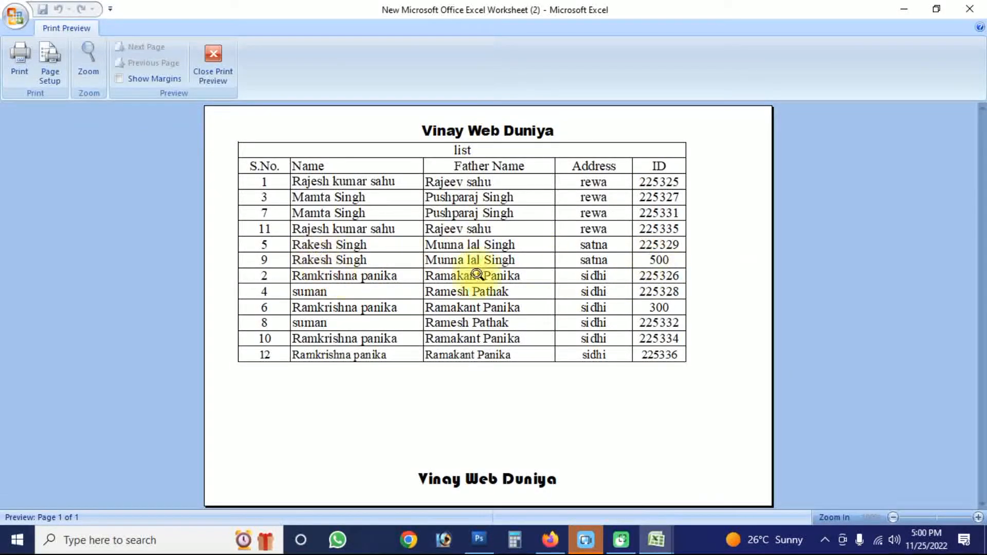
- Set Sheet6's page orientation to Portrait and examine its pages in Print Preview
{"action": "key", "text": "Escape"}
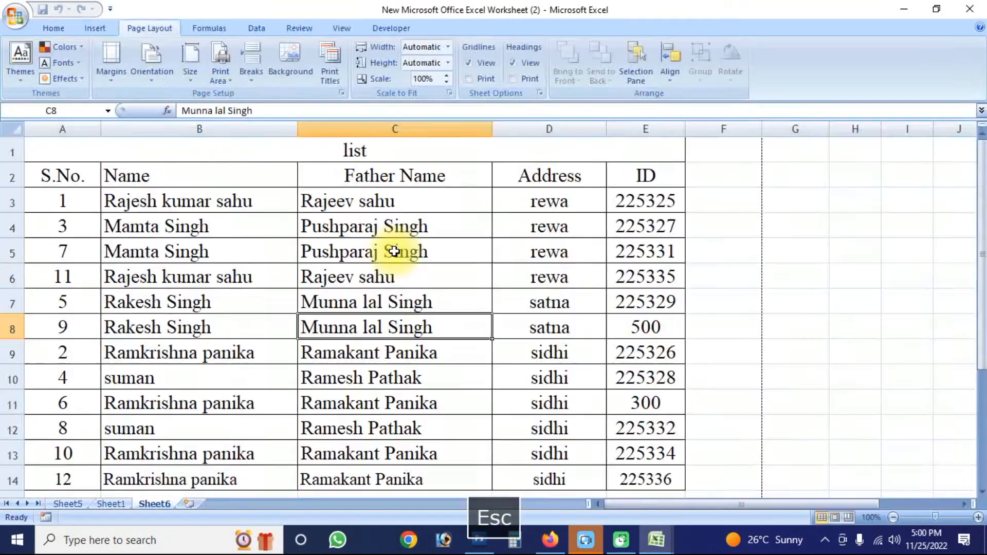
{"action": "left_click", "coordinate": [152, 62]}
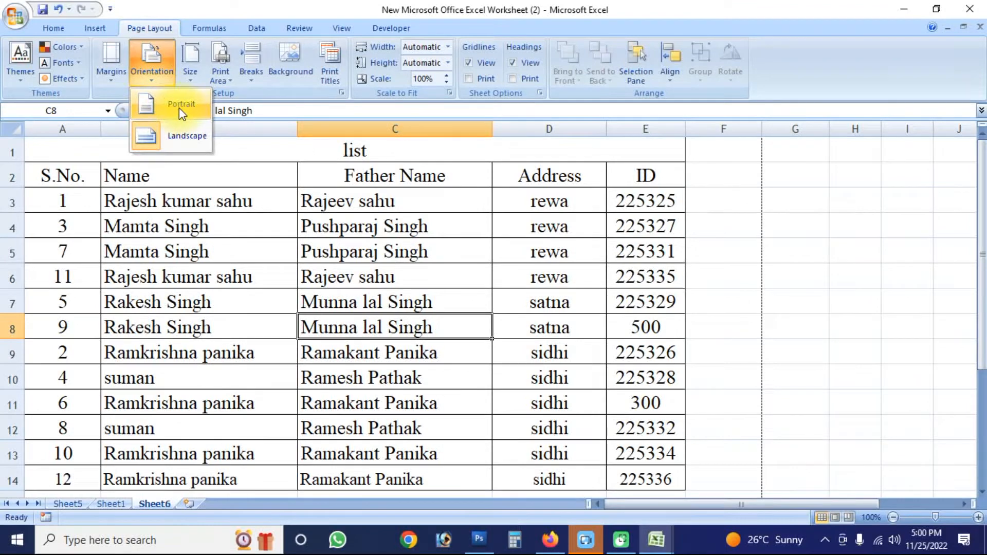
{"action": "left_click", "coordinate": [179, 107]}
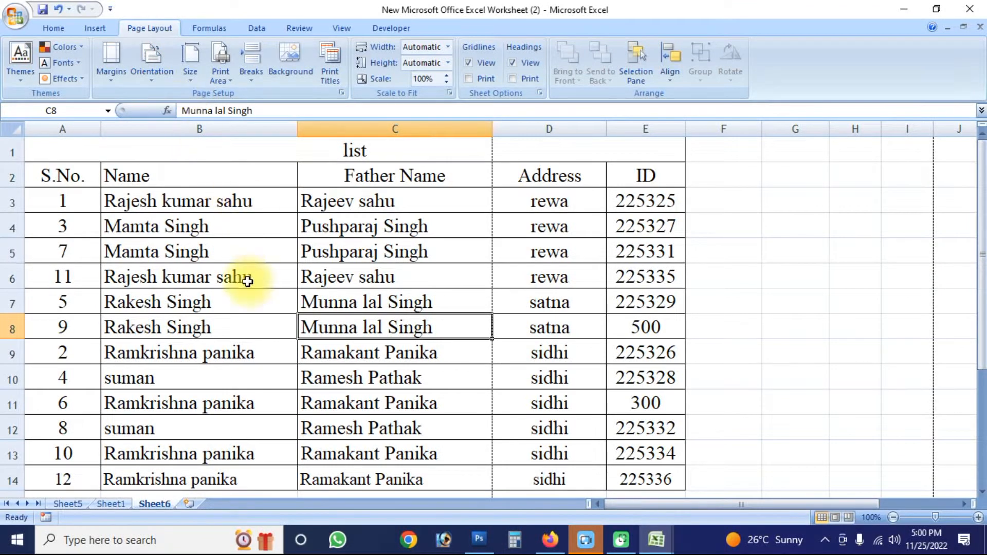
{"action": "key", "text": "alt+w"}
{"action": "key", "text": "alt+v"}
{"action": "scroll", "coordinate": [418, 297], "scroll_direction": "down", "scroll_amount": 1}
{"action": "scroll", "coordinate": [417, 297], "scroll_direction": "up", "scroll_amount": 1}
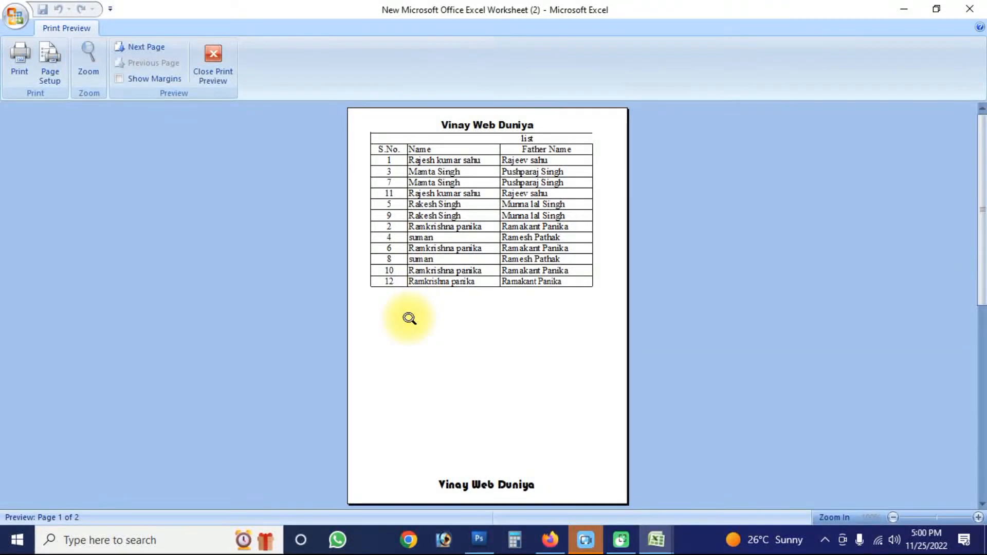
{"action": "key", "text": "Escape"}
- Set the paper size to A4 210 x 297 mm and look at the print area options
{"action": "left_click", "coordinate": [158, 85]}
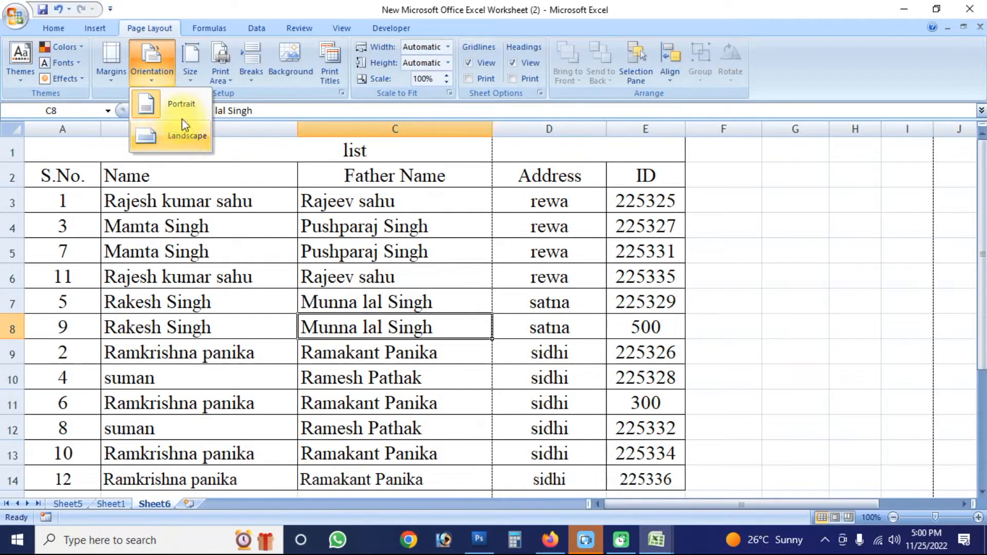
{"action": "left_click", "coordinate": [190, 64]}
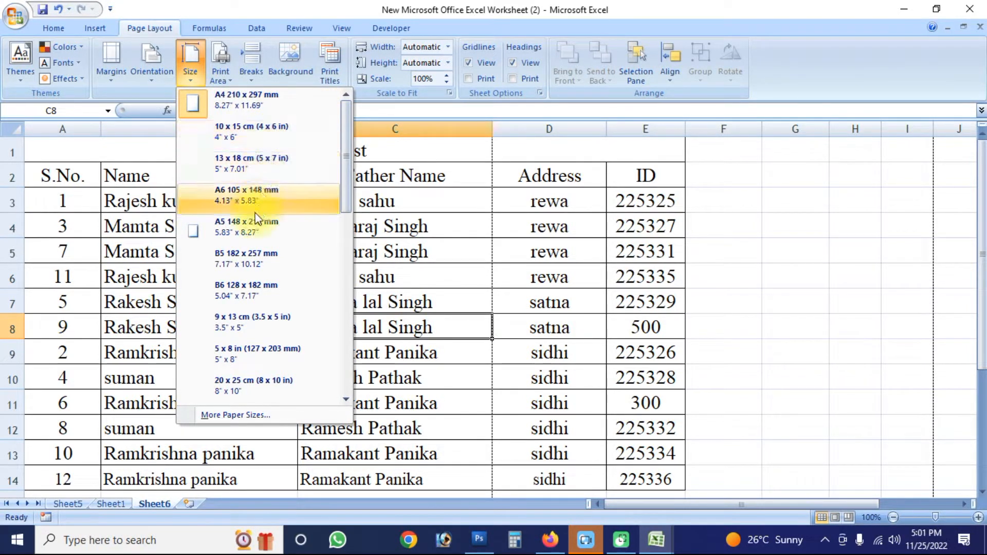
{"action": "left_click", "coordinate": [258, 97]}
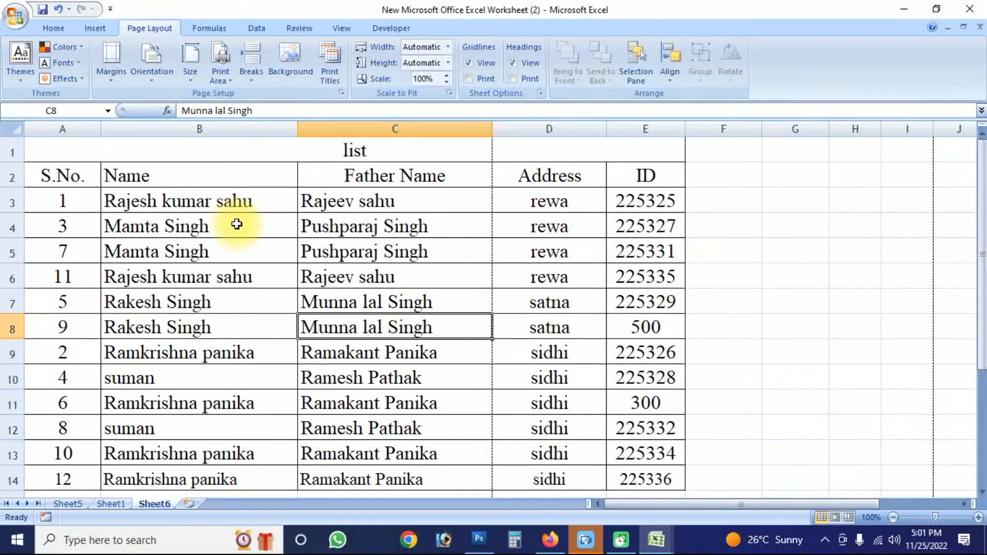
{"action": "left_click", "coordinate": [191, 64]}
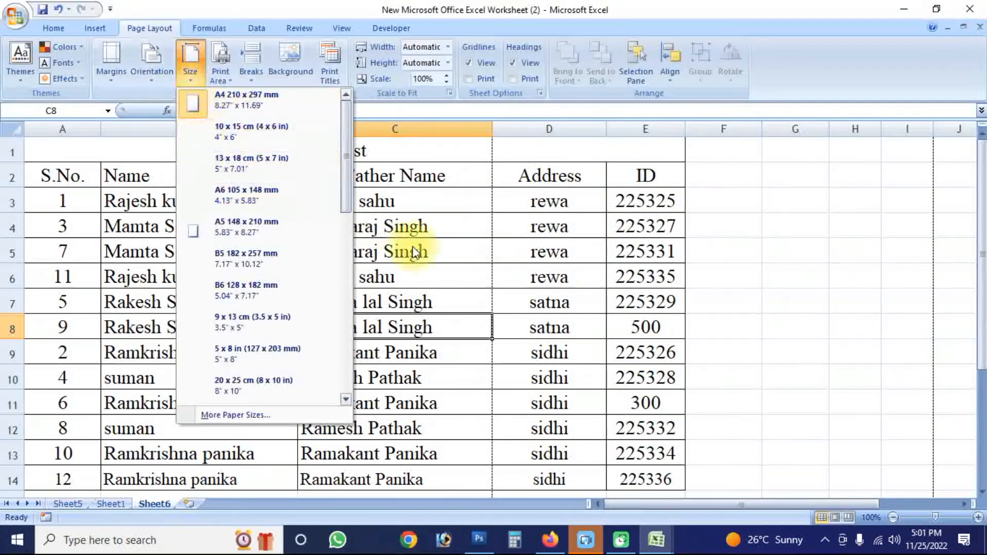
{"action": "left_click", "coordinate": [444, 265]}
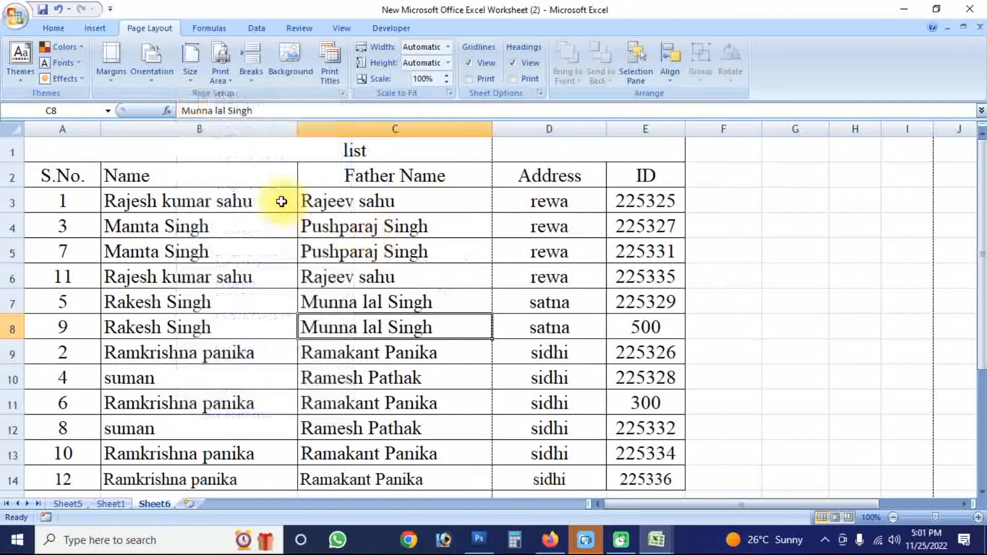
{"action": "left_click", "coordinate": [229, 81]}
{"action": "left_click", "coordinate": [296, 280]}
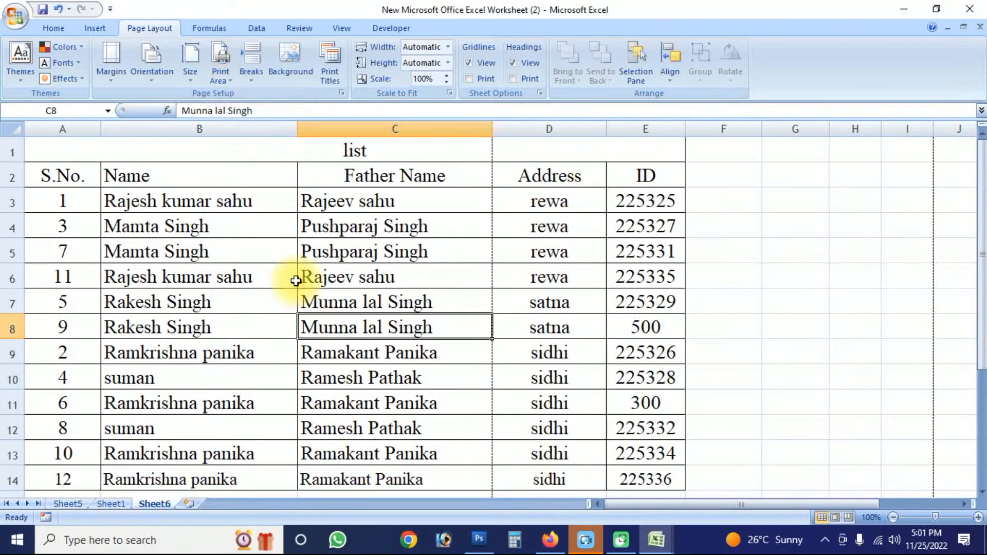
- AutoFit the widths of columns A through E to their contents
{"action": "scroll", "coordinate": [303, 280], "scroll_direction": "down", "scroll_amount": 1, "text": "ctrl"}
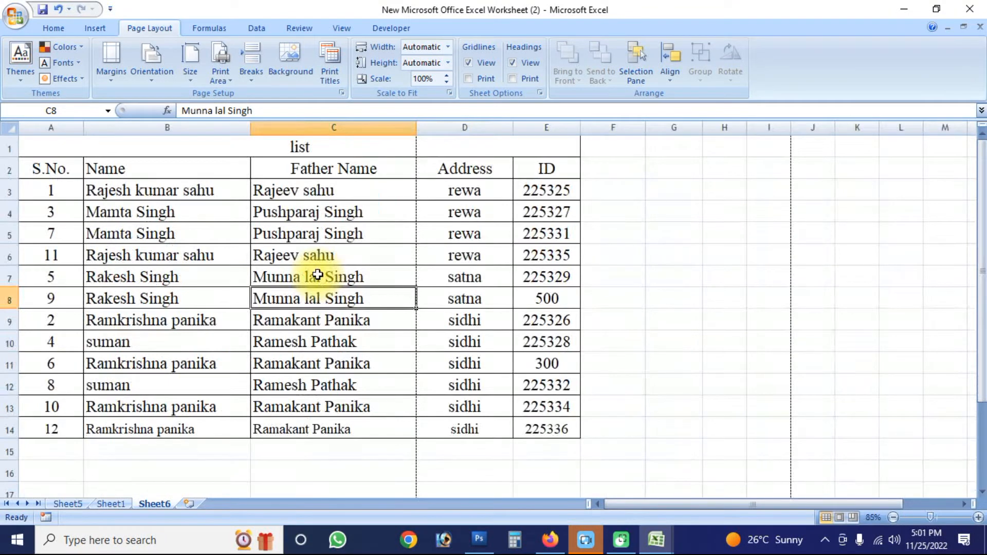
{"action": "double_click", "coordinate": [416, 128]}
{"action": "double_click", "coordinate": [473, 128]}
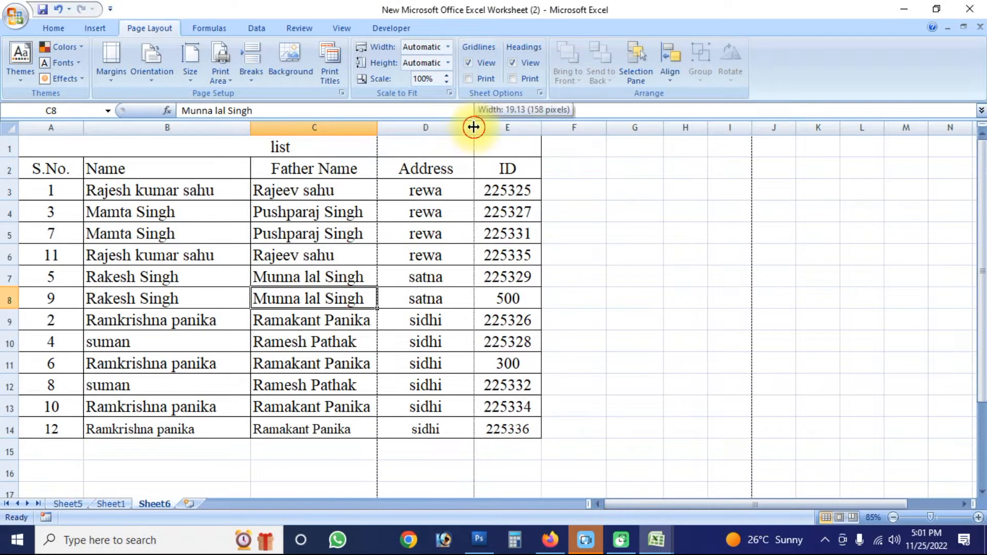
{"action": "double_click", "coordinate": [505, 128]}
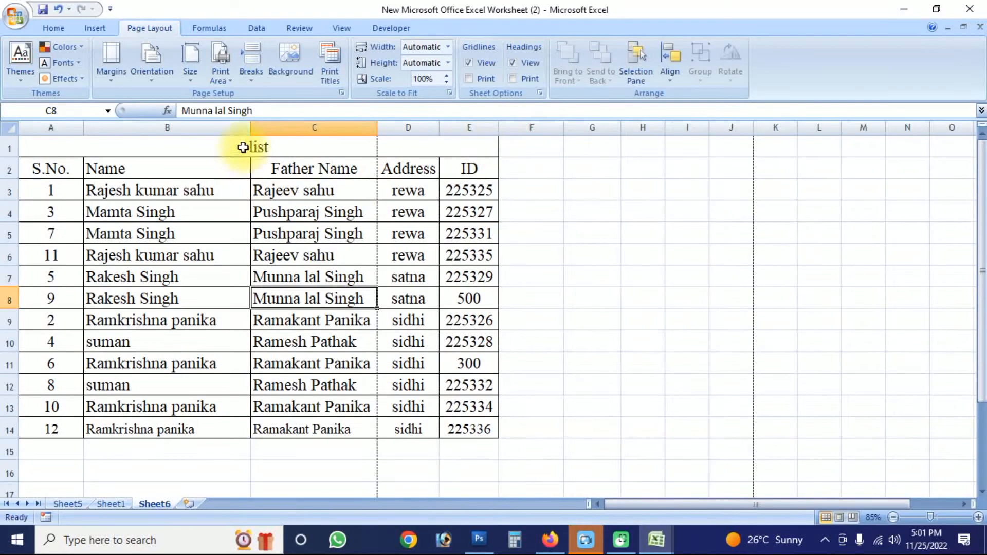
{"action": "double_click", "coordinate": [251, 128]}
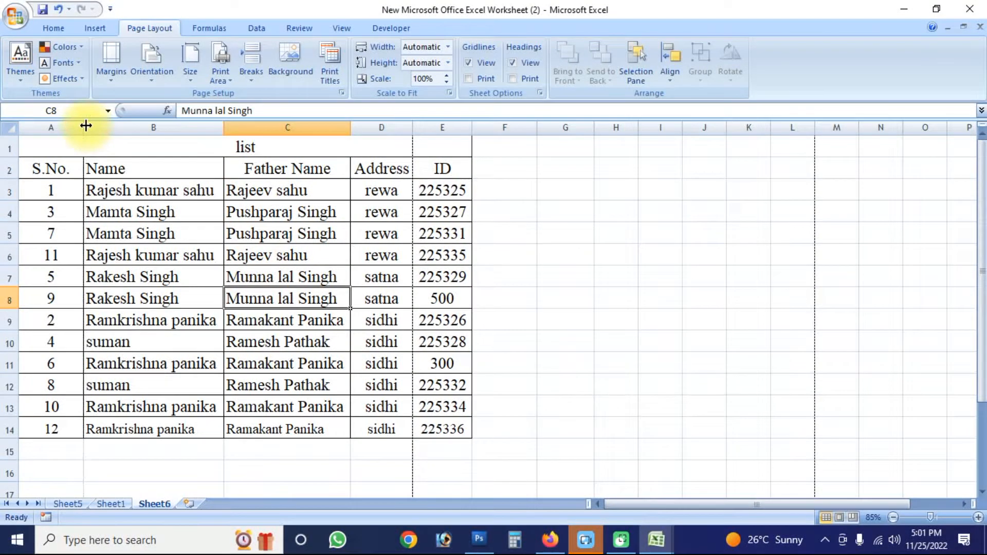
{"action": "double_click", "coordinate": [83, 128]}
- Enter the serial numbers 1, 2 and 3 in cells A3 to A5 of the S.No. column
{"action": "left_click", "coordinate": [32, 193]}
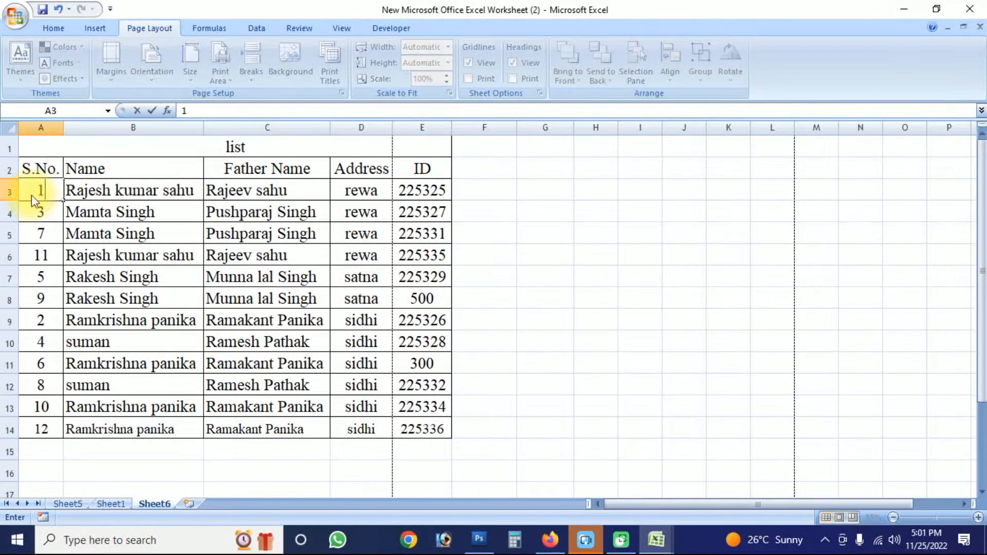
{"action": "key", "text": "Down"}
{"action": "type", "text": "23"}
{"action": "key", "text": "Return"}
{"action": "key", "text": "Up"}
{"action": "type", "text": "3"}
{"action": "key", "text": "Return"}
{"action": "key", "text": "Up"}
{"action": "type", "text": "2"}
{"action": "key", "text": "Return"}
{"action": "type", "text": "3"}
{"action": "key", "text": "Return"}
- Renumber the S.No. column consecutively down to 12 in row 14 and save the workbook
{"action": "left_click_drag", "start_coordinate": [35, 189], "coordinate": [68, 431]}
{"action": "key", "text": "ctrl+s"}
{"action": "left_click", "coordinate": [138, 385]}
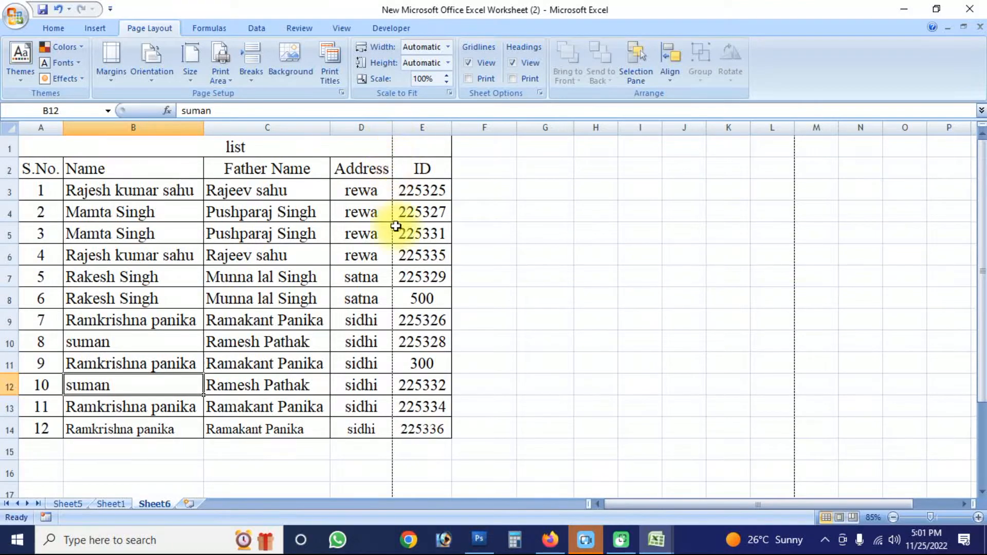
- Display the list in Print Preview and examine how its columns are split across the pages
{"action": "key", "text": "alt+f"}
{"action": "key", "text": "alt+w"}
{"action": "key", "text": "alt+v"}
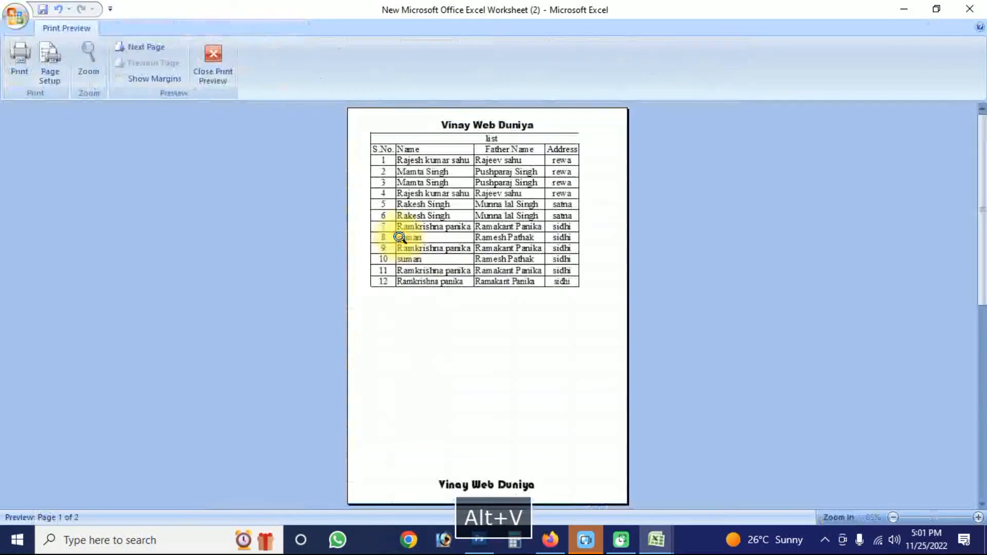
{"action": "key", "text": "Page_Down"}
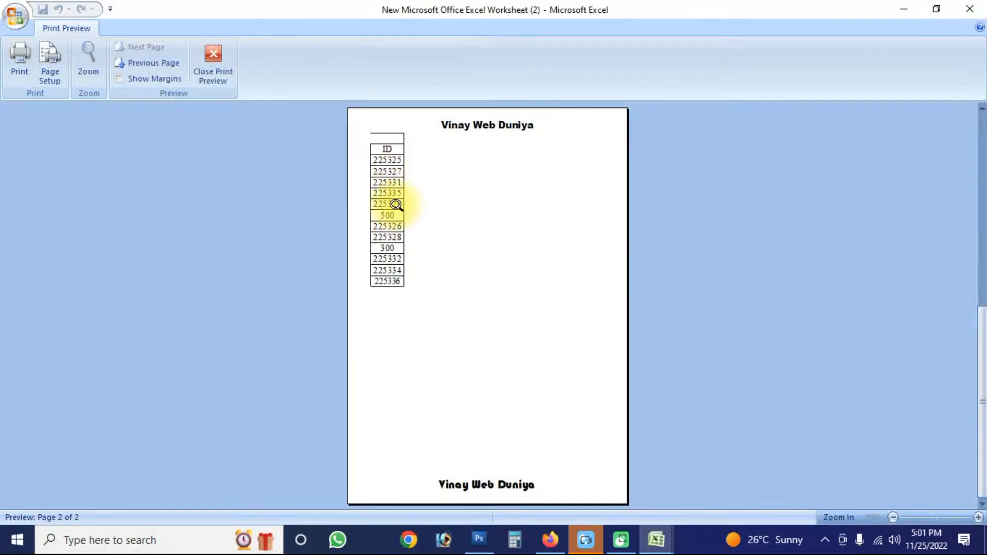
{"action": "key", "text": "Escape"}
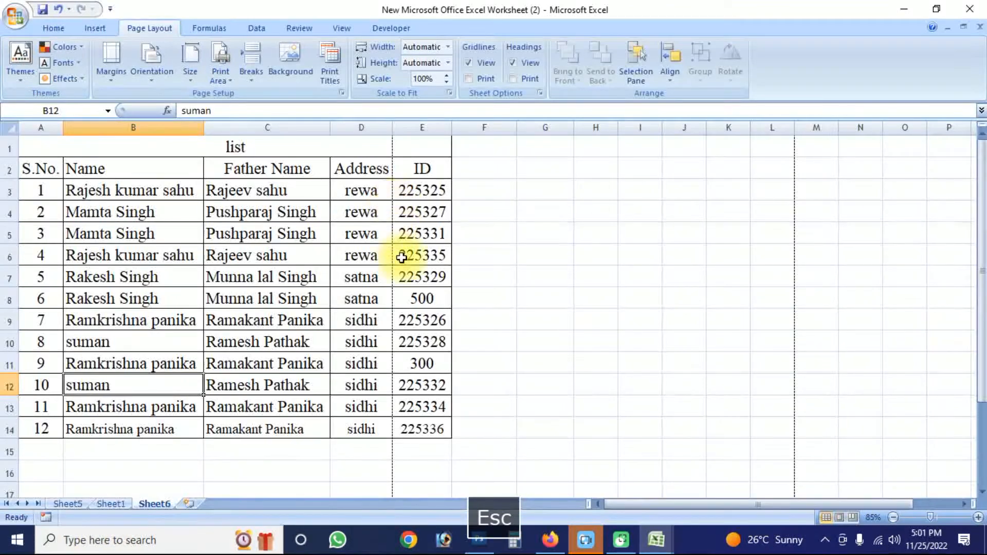
- Set the whole list, A1:E14, as the print area
{"action": "left_click_drag", "start_coordinate": [423, 431], "coordinate": [30, 149]}
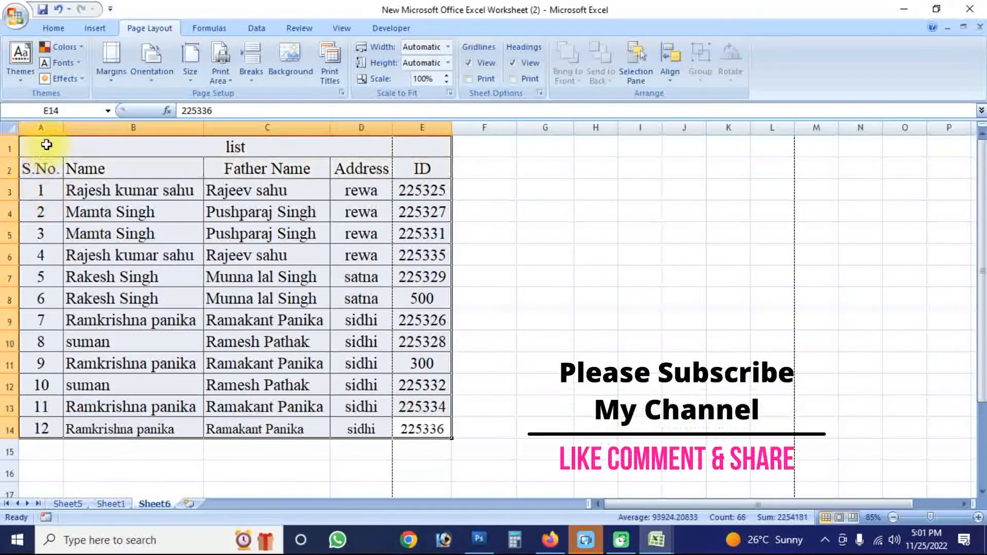
{"action": "left_click", "coordinate": [230, 80]}
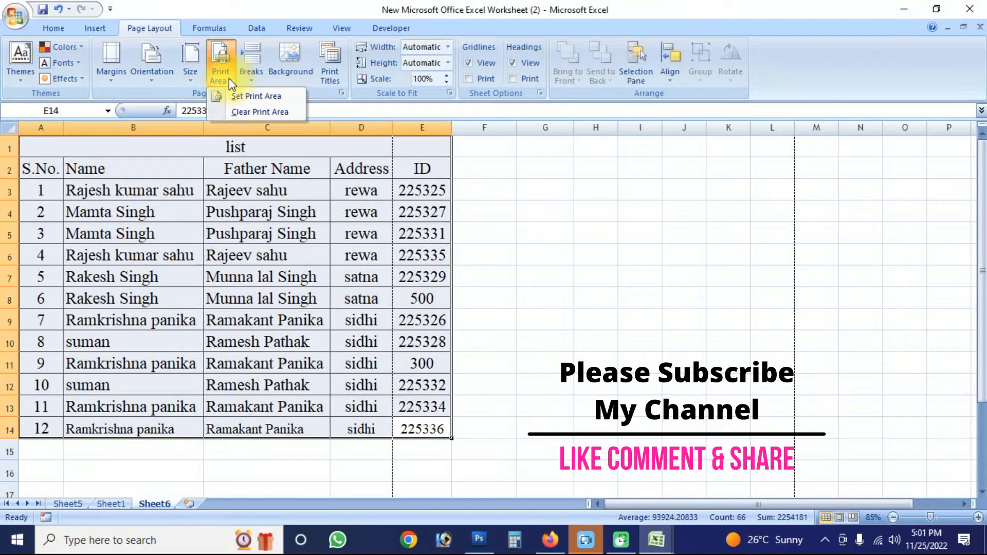
{"action": "left_click", "coordinate": [259, 96]}
{"action": "left_click", "coordinate": [456, 302]}
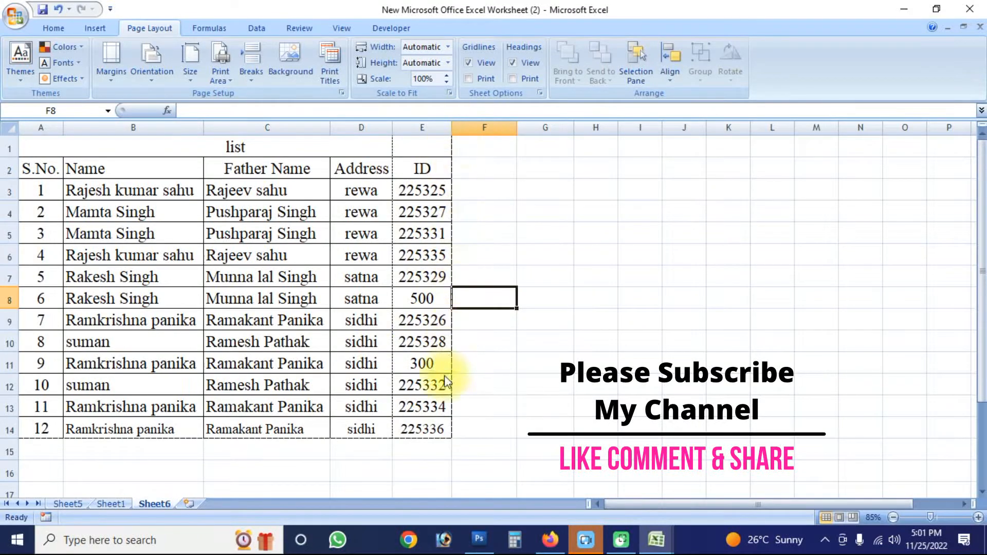
- Scale the printout to fit 1 page wide by 1 tall and inspect it up close in Print Preview
{"action": "key", "text": "alt+f"}
{"action": "key", "text": "alt+v"}
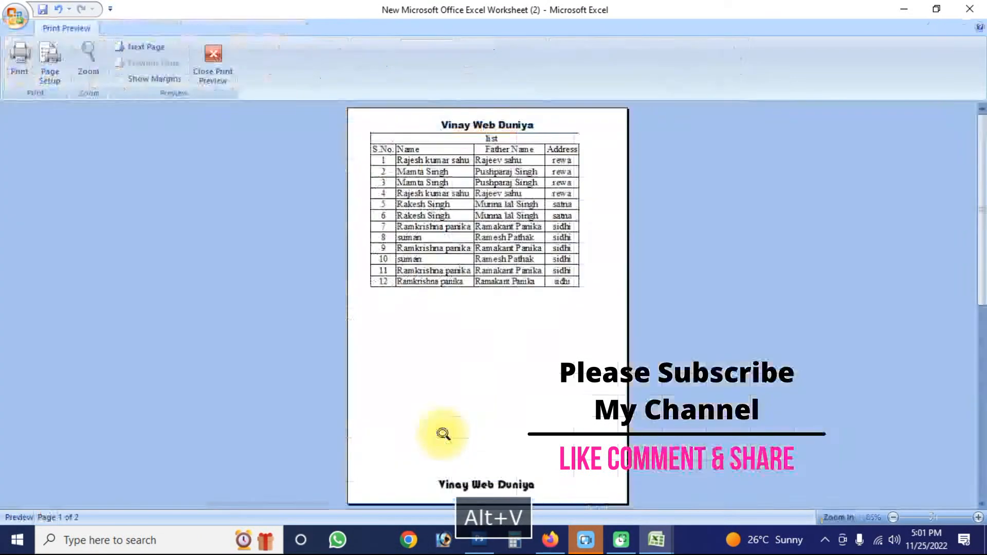
{"action": "left_click", "coordinate": [59, 86]}
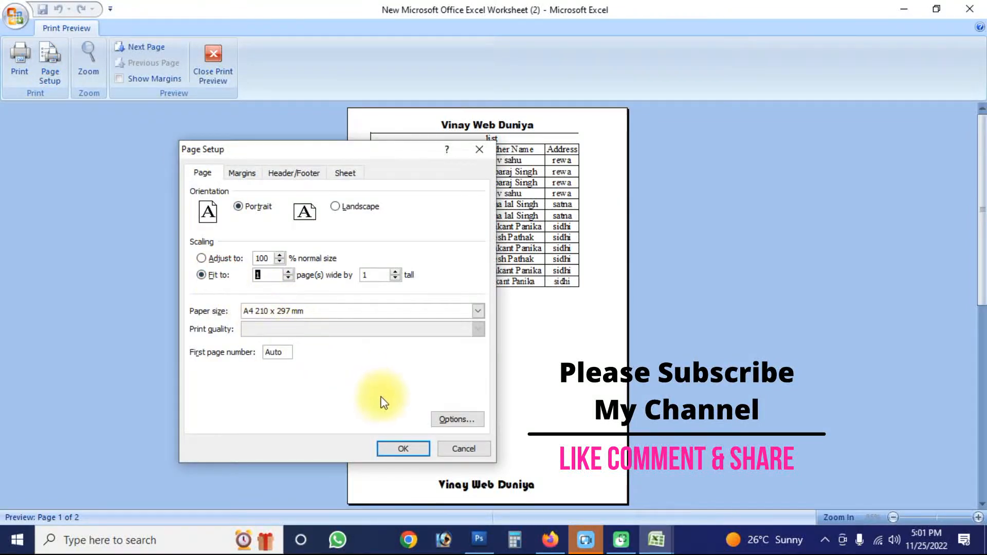
{"action": "left_click", "coordinate": [403, 449]}
{"action": "left_click", "coordinate": [555, 224]}
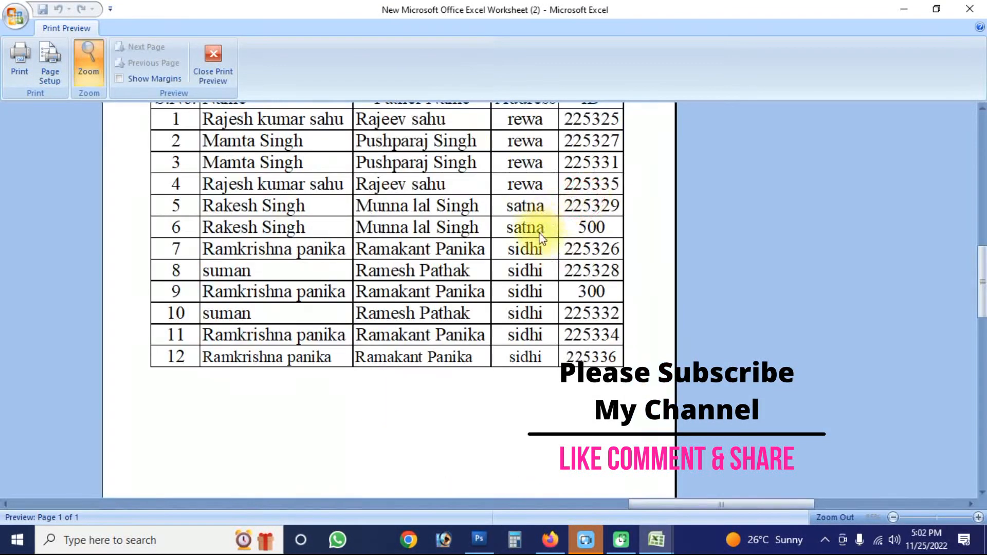
- Set all page margins, including header and footer, to 0 and center the list horizontally on the page
{"action": "left_click", "coordinate": [49, 67]}
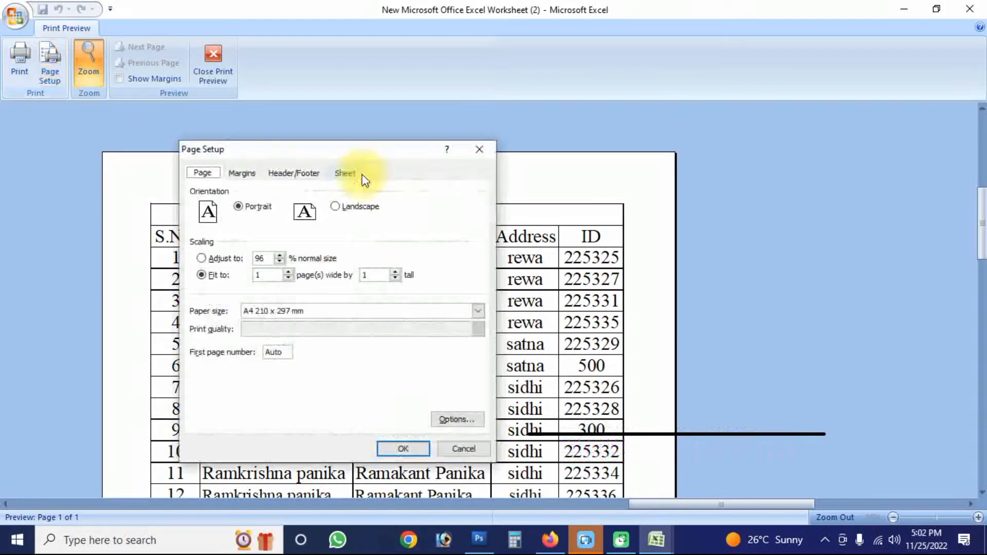
{"action": "left_click", "coordinate": [241, 173]}
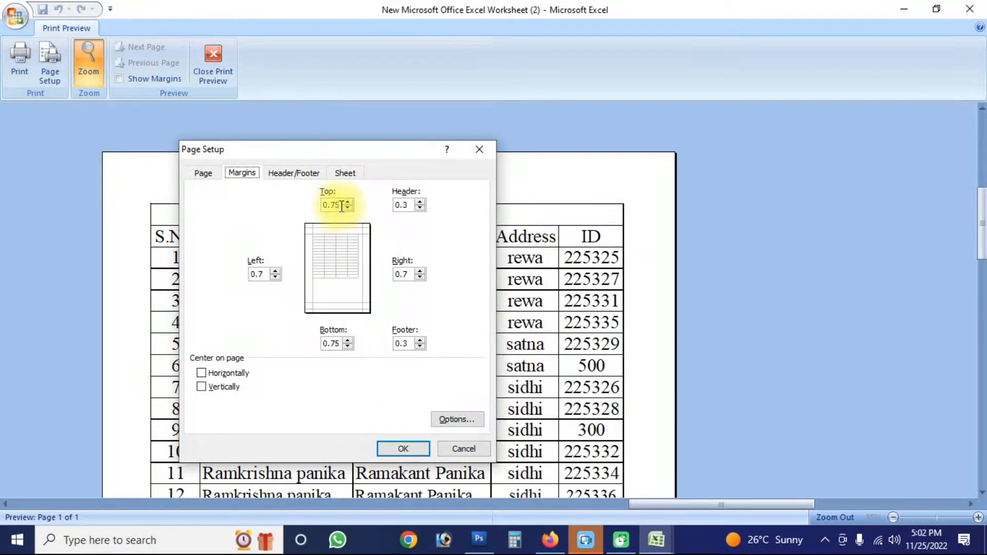
{"action": "left_click_drag", "start_coordinate": [341, 206], "coordinate": [282, 203]}
{"action": "type", "text": "0"}
{"action": "key", "text": "Tab"}
{"action": "type", "text": "0"}
{"action": "key", "text": "Tab"}
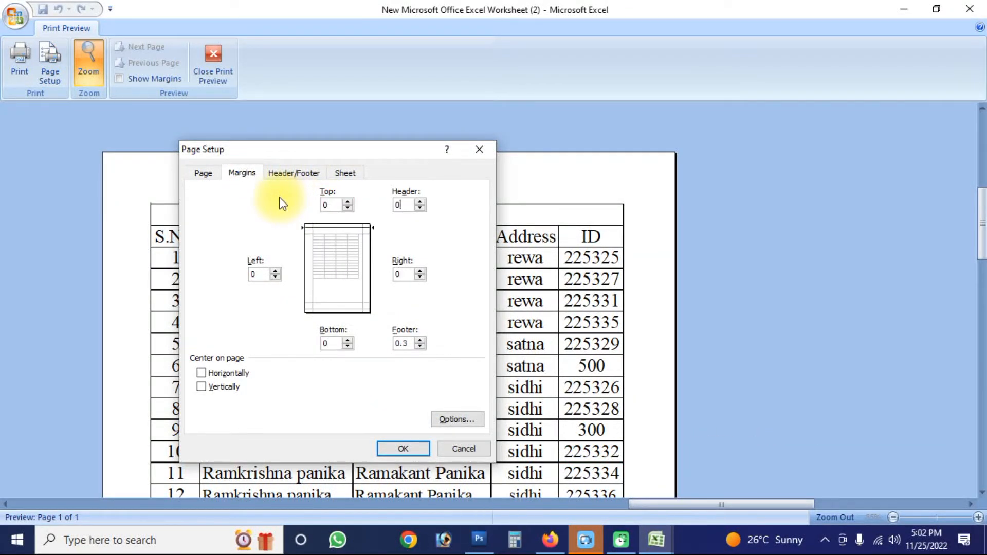
{"action": "left_click", "coordinate": [216, 373]}
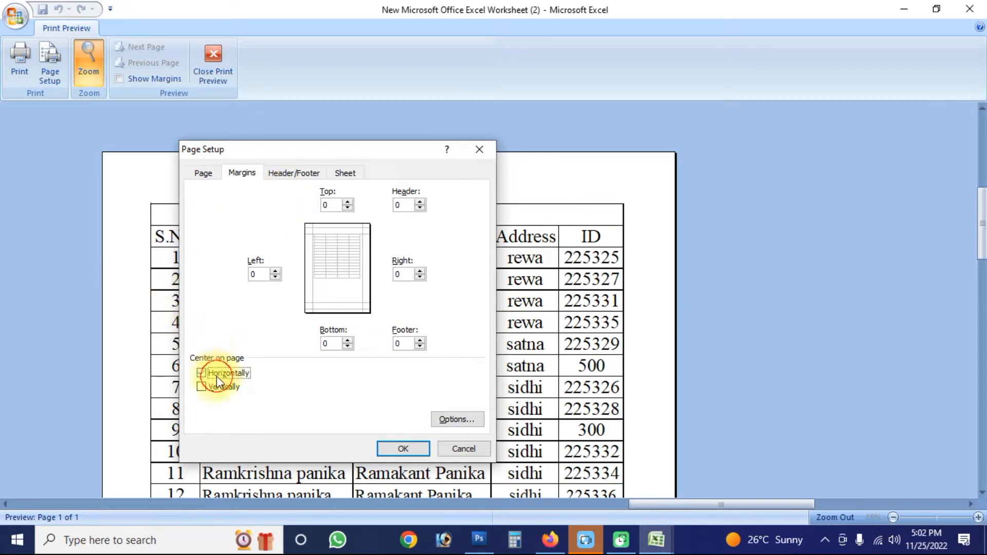
{"action": "left_click", "coordinate": [403, 449]}
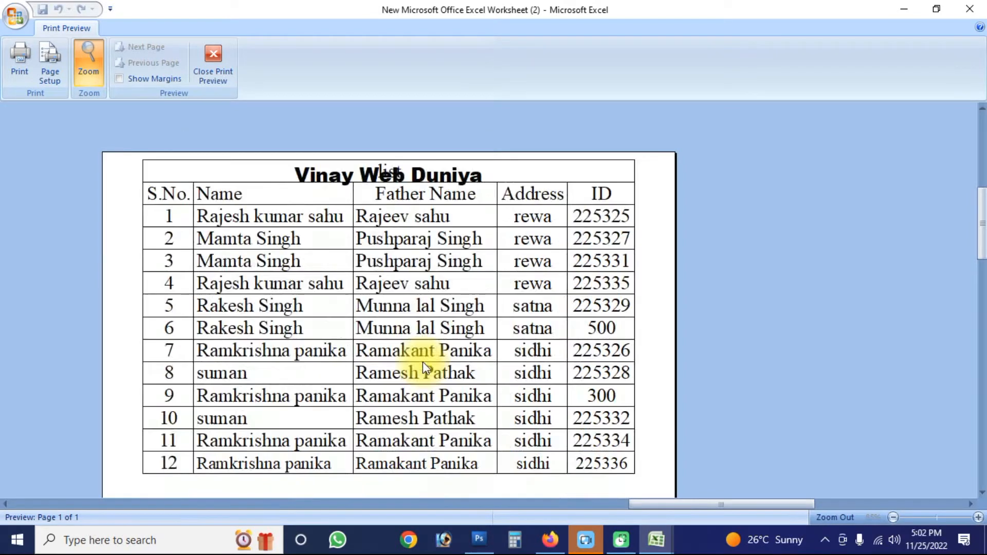
- Show the margin guides in Print Preview and move the top margin down below the header text
{"action": "left_click", "coordinate": [332, 281]}
{"action": "left_click", "coordinate": [129, 80]}
{"action": "left_click_drag", "start_coordinate": [405, 110], "coordinate": [438, 125]}
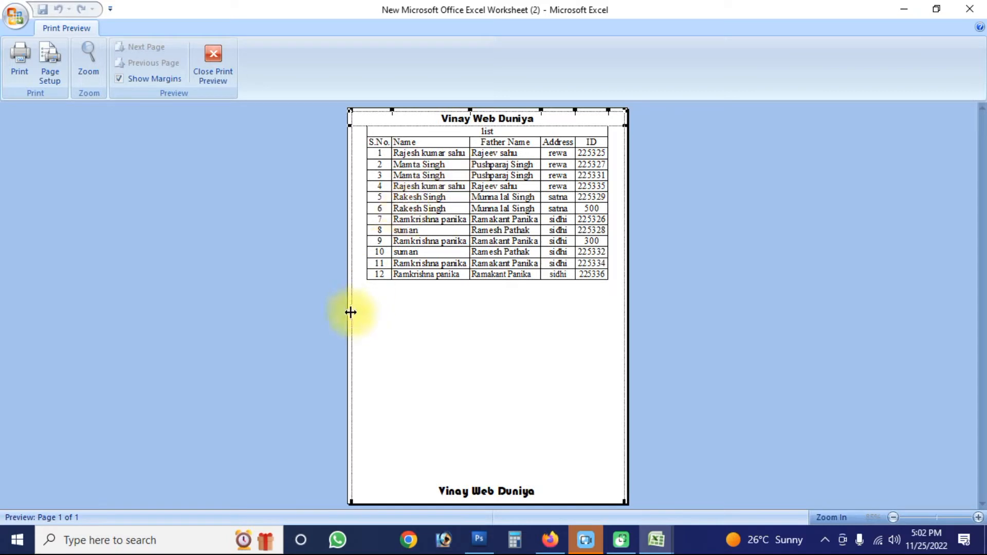
{"action": "key", "text": "Escape"}
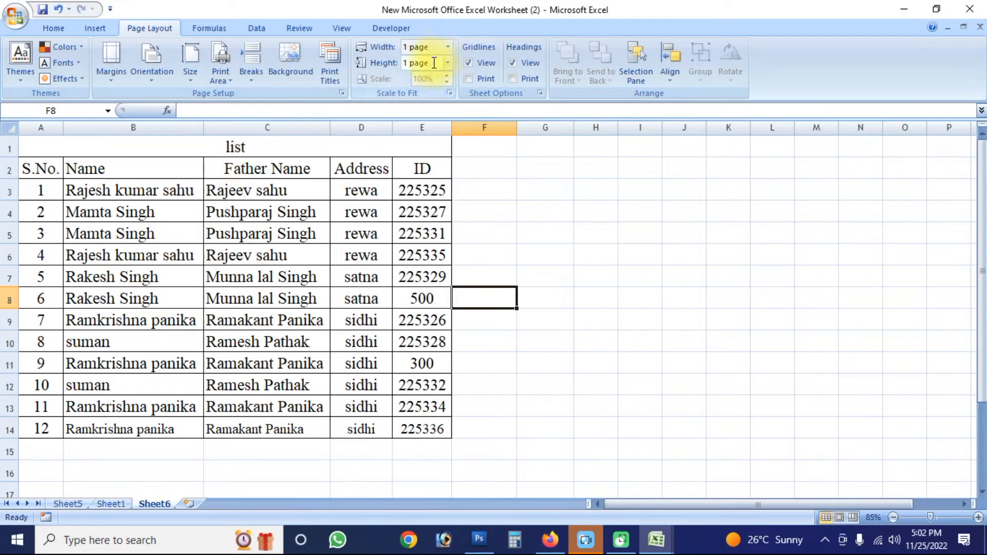
- Reopen Print Preview, move the header and top margin guides further down the page, and return to the sheet
{"action": "key", "text": "alt+f"}
{"action": "key", "text": "alt+w"}
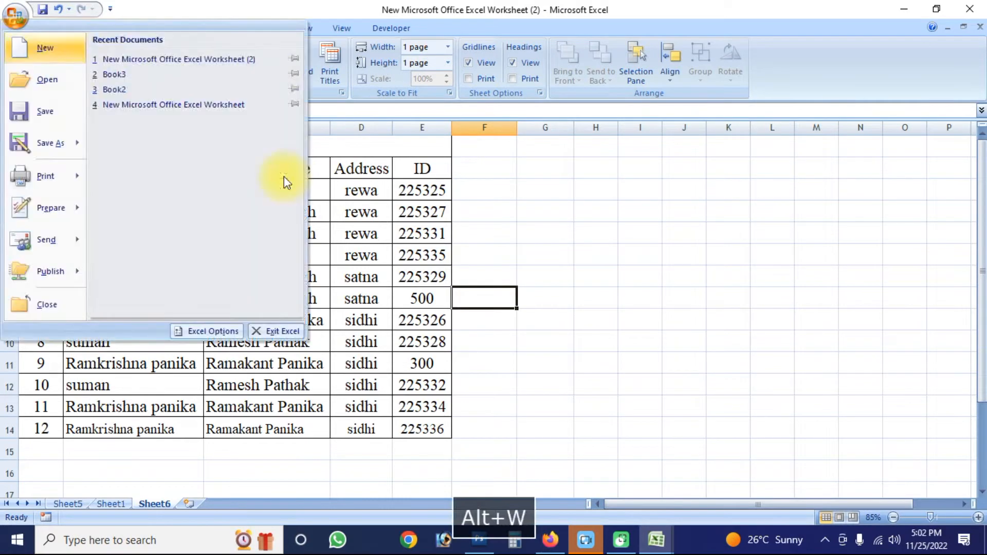
{"action": "key", "text": "v"}
{"action": "left_click_drag", "start_coordinate": [503, 110], "coordinate": [502, 136]}
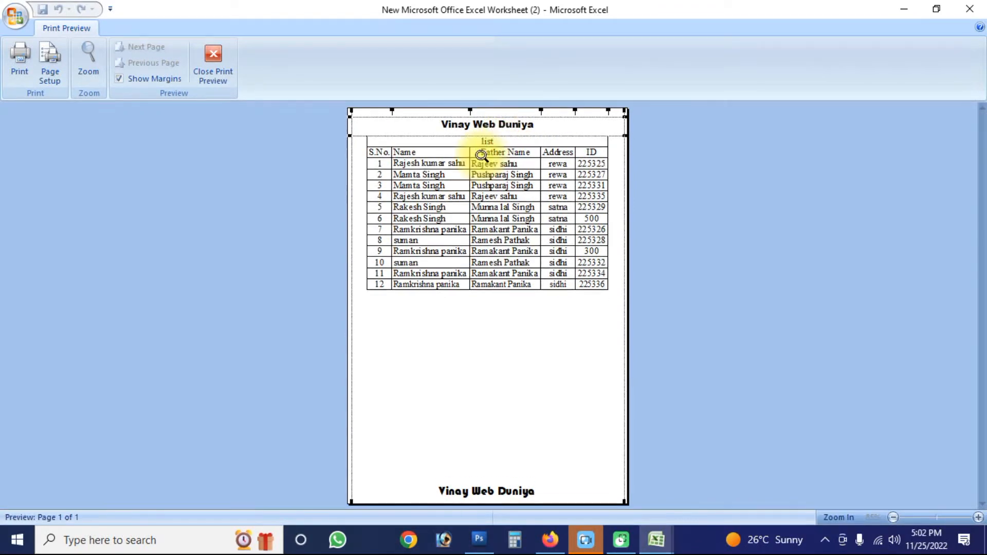
{"action": "key", "text": "Escape"}
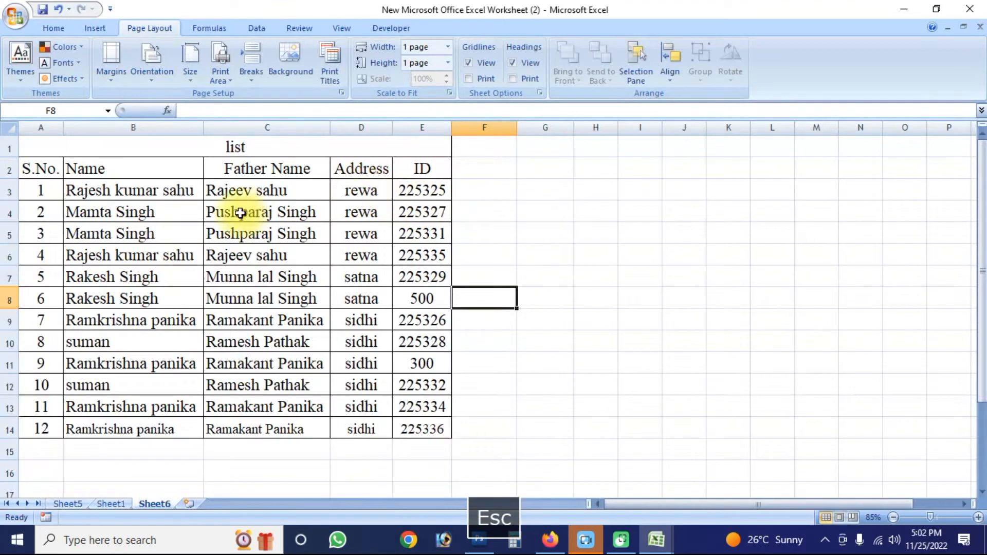
{"action": "left_click", "coordinate": [225, 81]}
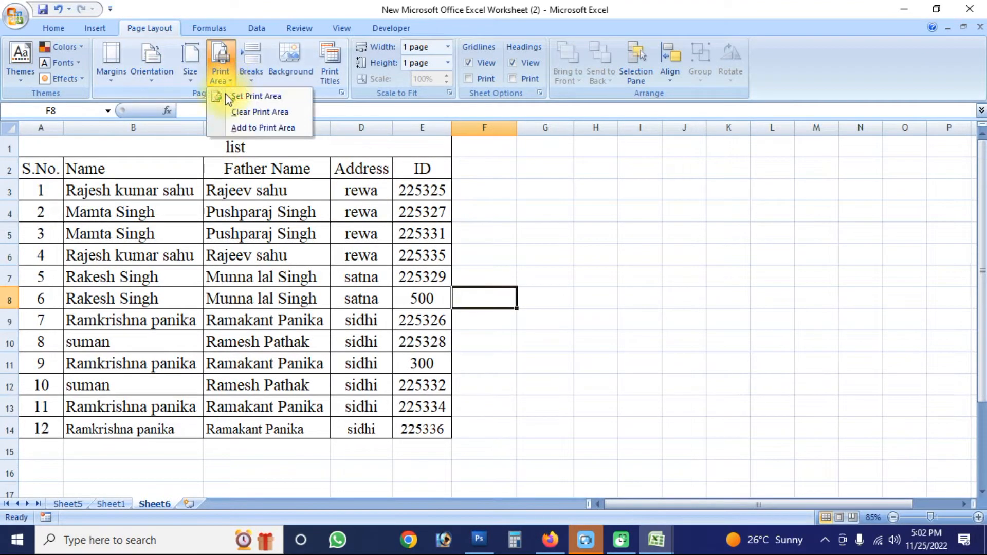
{"action": "left_click", "coordinate": [279, 214]}
{"action": "left_click", "coordinate": [259, 82]}
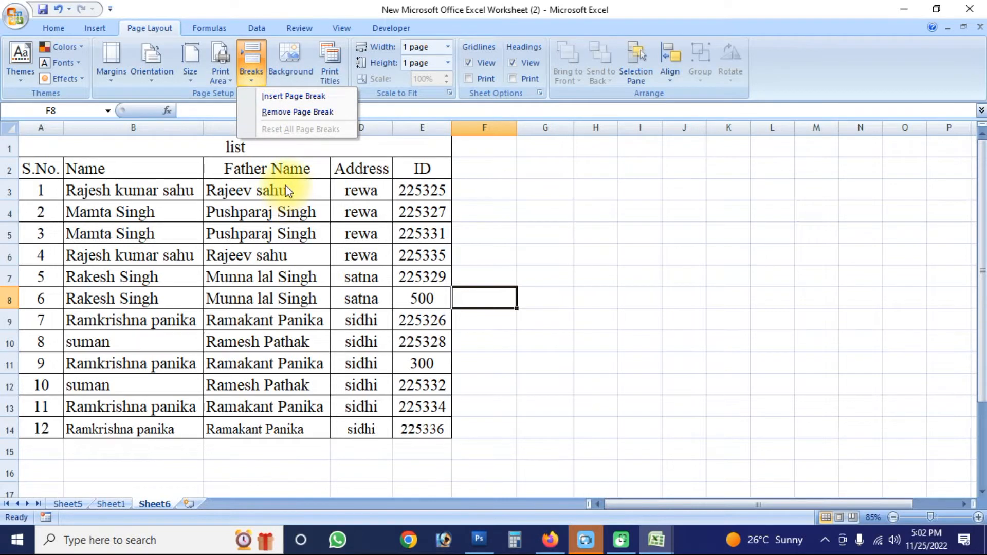
{"action": "left_click", "coordinate": [280, 142]}
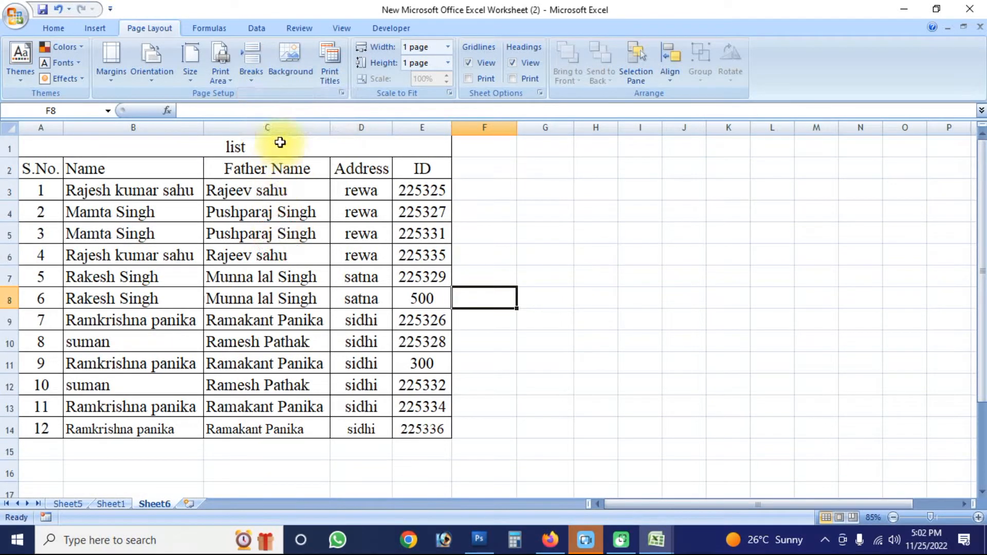
{"action": "left_click", "coordinate": [292, 53]}
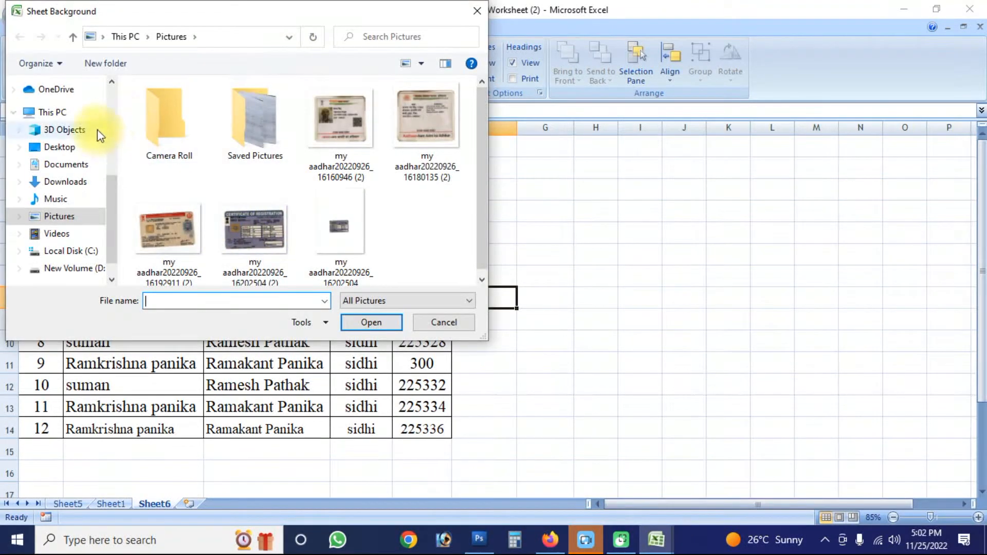
{"action": "left_click", "coordinate": [114, 108]}
{"action": "left_click", "coordinate": [64, 112]}
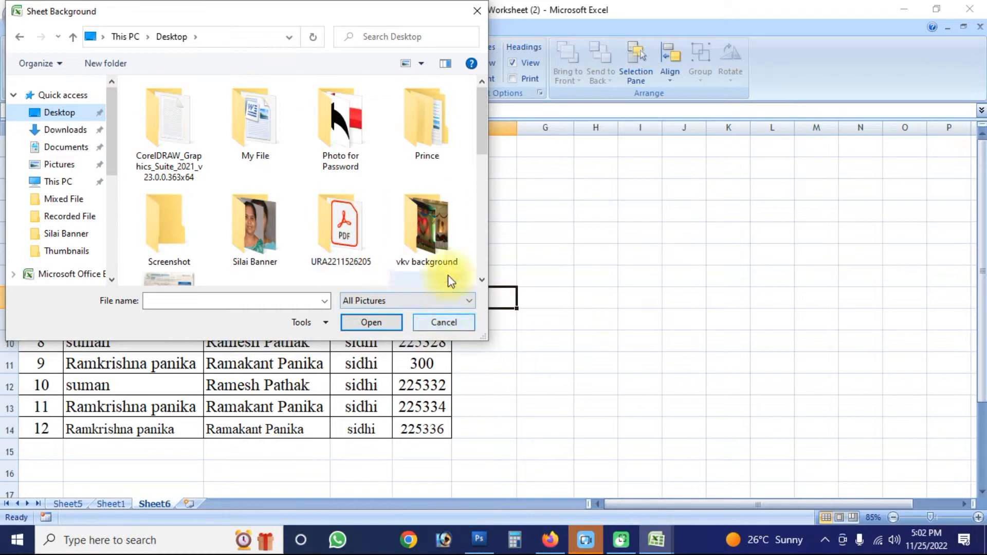
{"action": "left_click", "coordinate": [442, 259]}
{"action": "double_click", "coordinate": [441, 251]}
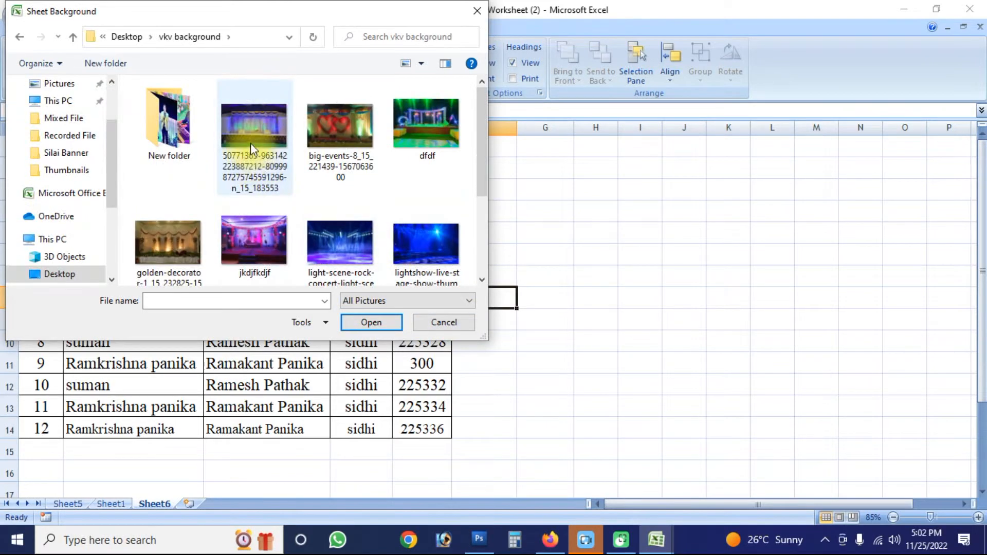
{"action": "left_click", "coordinate": [338, 146]}
{"action": "left_click", "coordinate": [376, 319]}
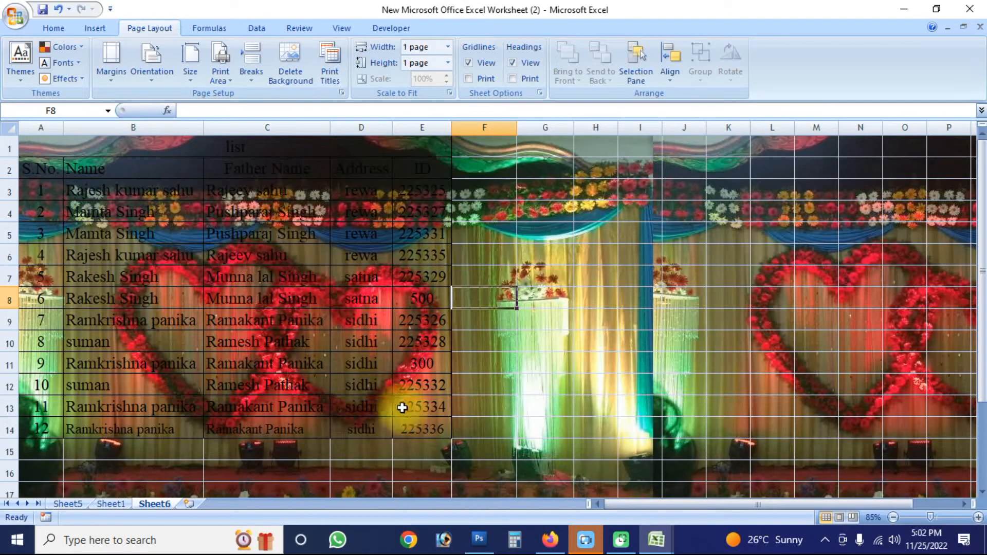
- Change the font color of the list's header and data cells A2:E14 to white
{"action": "left_click", "coordinate": [424, 426]}
{"action": "left_click_drag", "start_coordinate": [425, 432], "coordinate": [33, 169]}
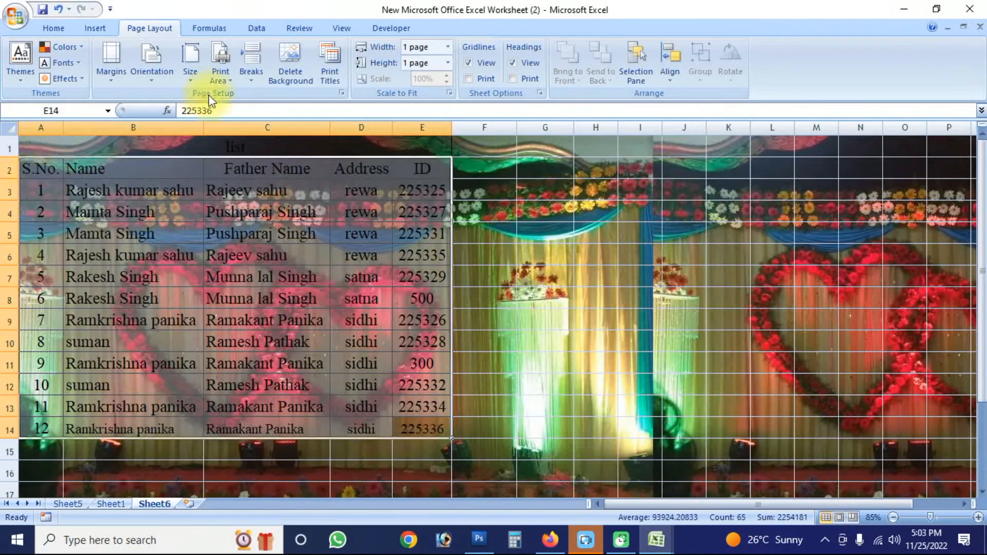
{"action": "left_click", "coordinate": [55, 28]}
{"action": "left_click", "coordinate": [247, 75]}
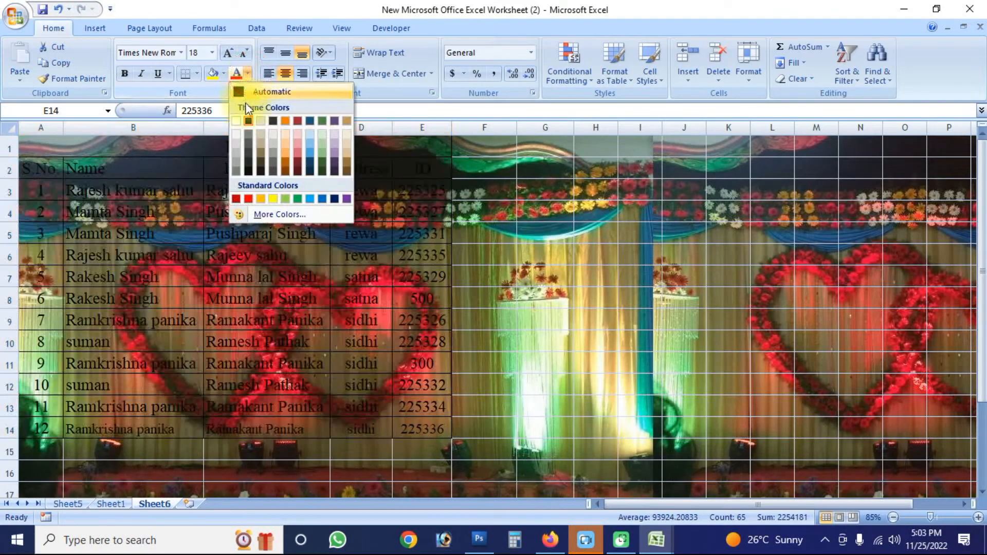
{"action": "left_click", "coordinate": [239, 116]}
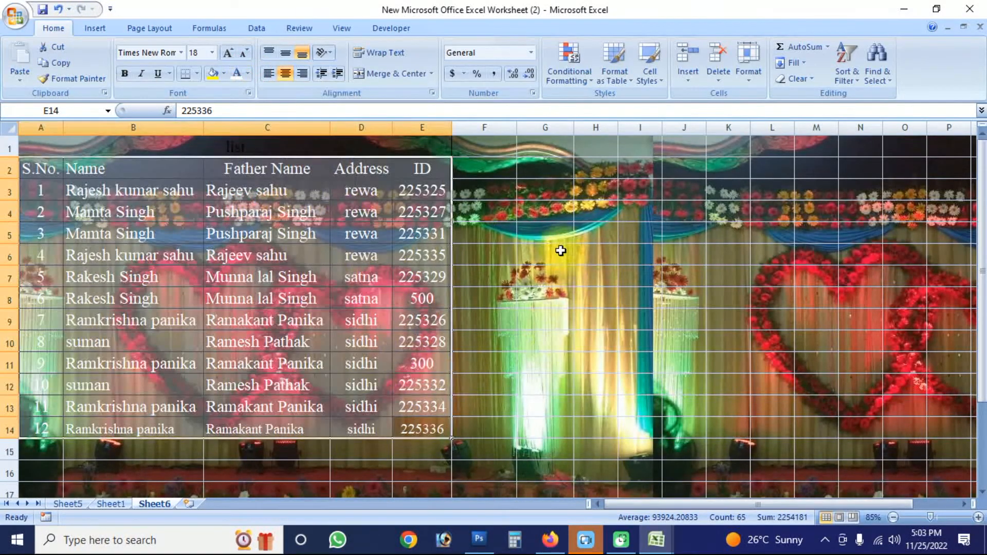
{"action": "left_click", "coordinate": [546, 146]}
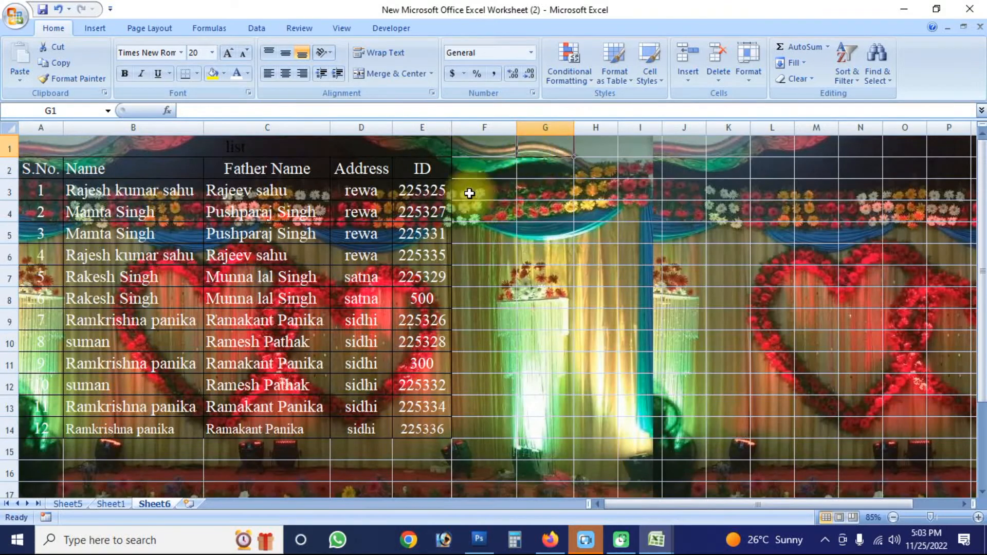
- Delete the sheet's background picture
{"action": "left_click", "coordinate": [95, 28]}
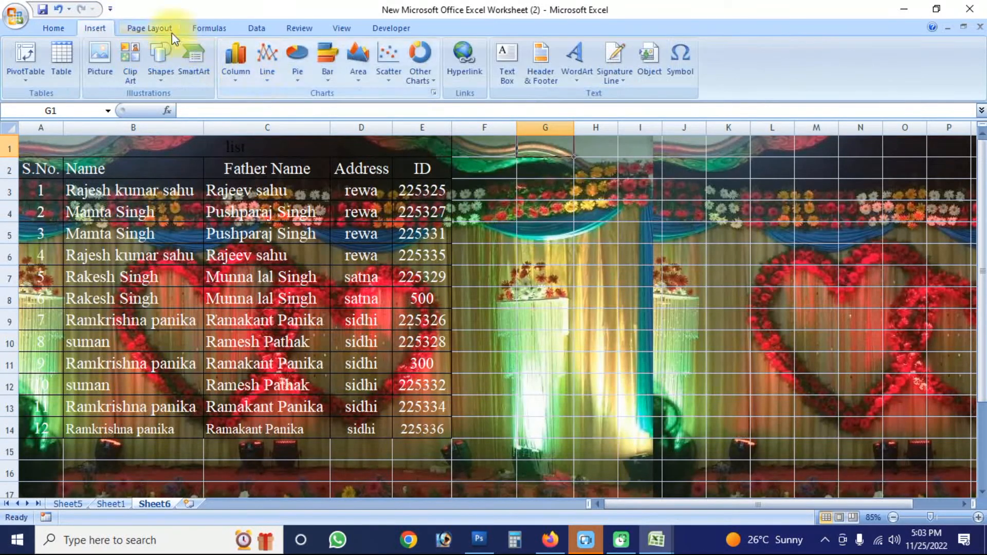
{"action": "left_click", "coordinate": [150, 27]}
{"action": "left_click", "coordinate": [299, 84]}
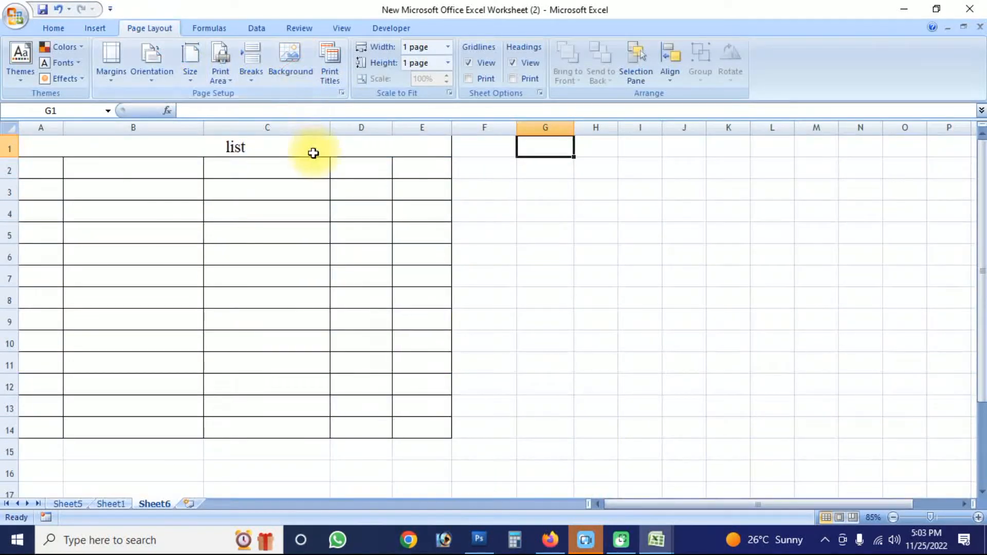
- Change the font color of the whole list, A1:E14, to black
{"action": "left_click", "coordinate": [313, 234]}
{"action": "left_click_drag", "start_coordinate": [430, 425], "coordinate": [60, 145]}
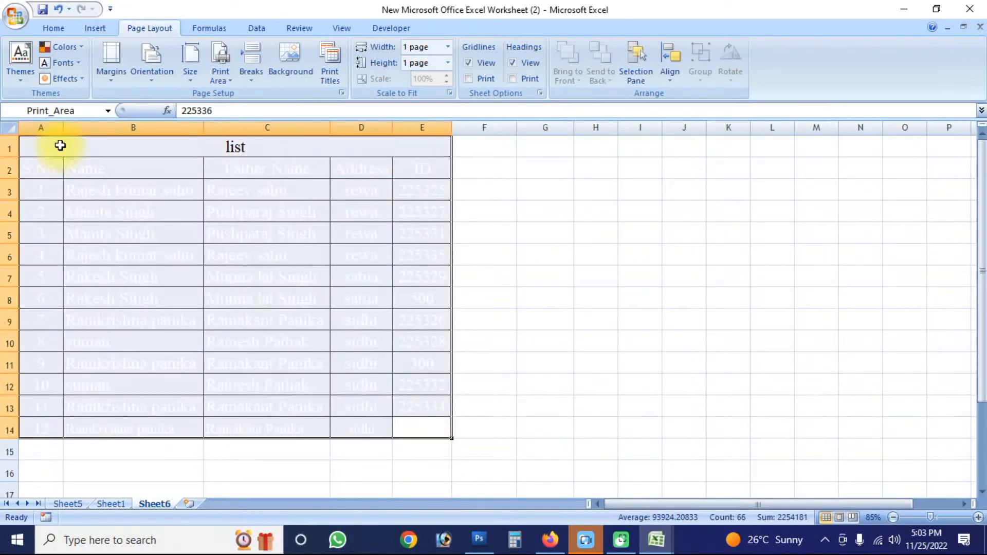
{"action": "left_click", "coordinate": [53, 28]}
{"action": "left_click", "coordinate": [247, 73]}
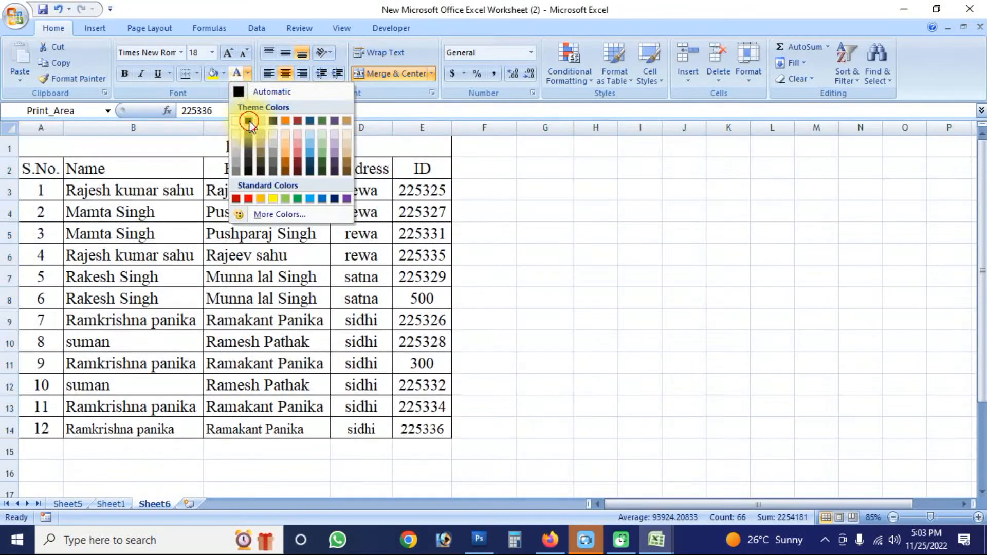
{"action": "left_click", "coordinate": [249, 136]}
{"action": "left_click", "coordinate": [296, 341]}
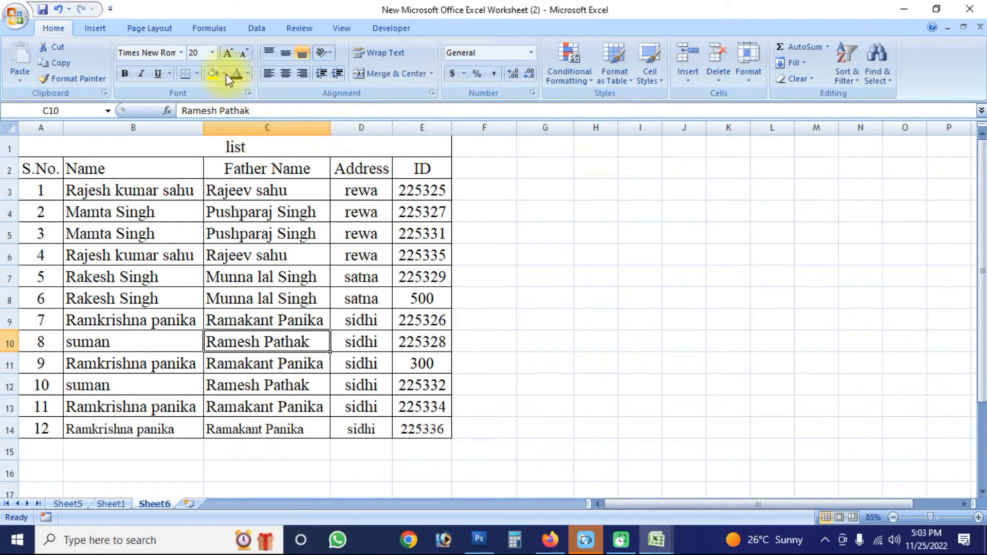
- Set rows 1 and 2 as print titles that repeat at the top of every printed page
{"action": "left_click", "coordinate": [170, 29]}
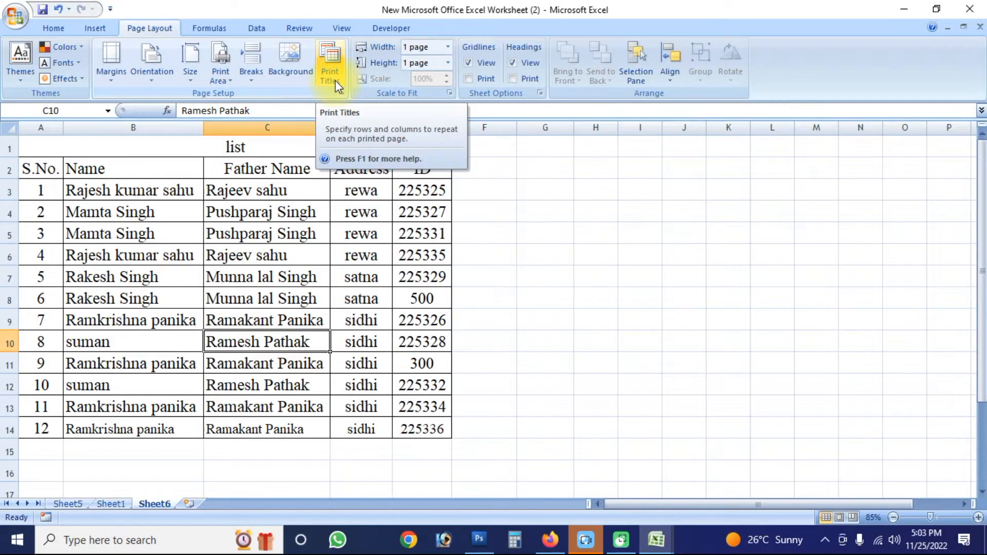
{"action": "left_click", "coordinate": [57, 145]}
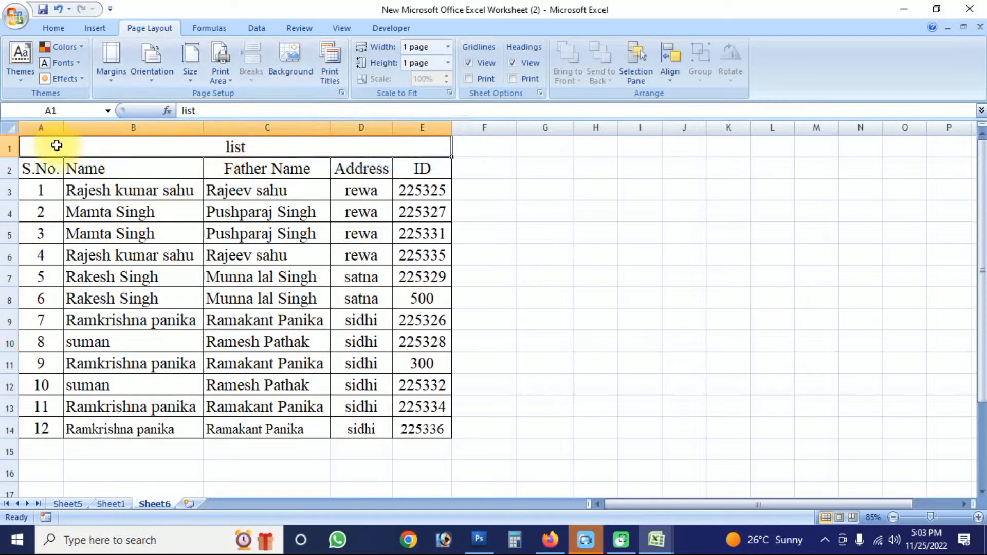
{"action": "left_click", "coordinate": [211, 165]}
{"action": "left_click", "coordinate": [333, 81]}
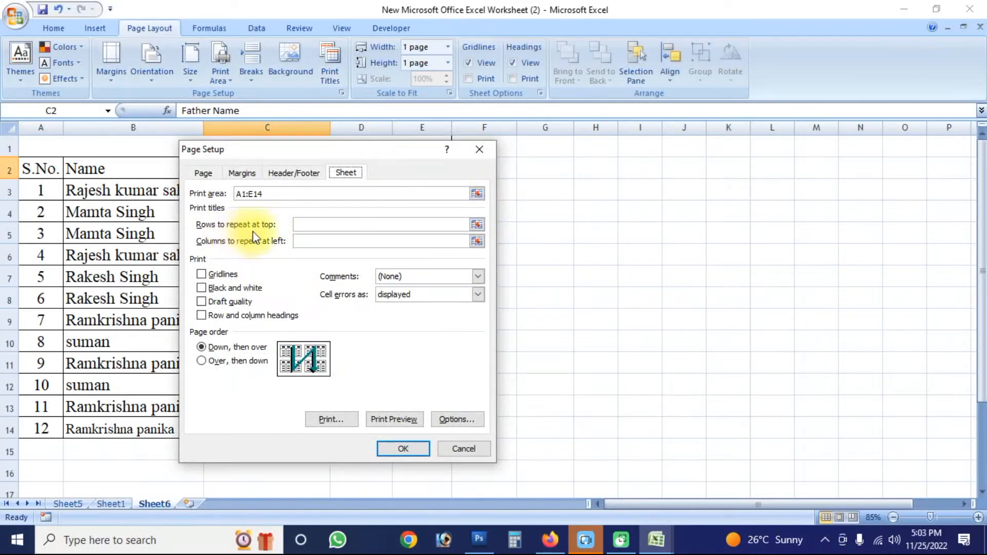
{"action": "left_click", "coordinate": [477, 225]}
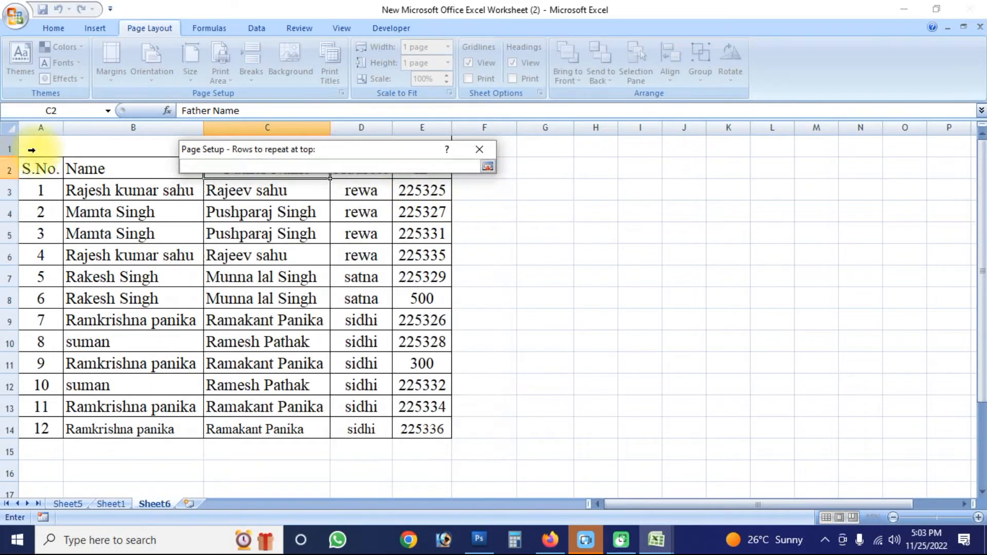
{"action": "left_click_drag", "start_coordinate": [11, 146], "coordinate": [12, 170]}
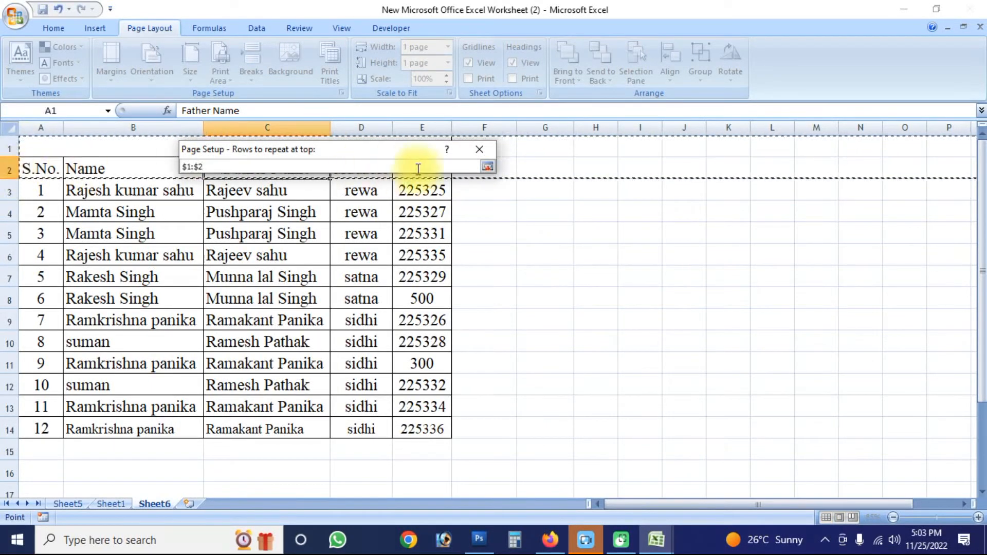
{"action": "left_click", "coordinate": [487, 166]}
{"action": "left_click", "coordinate": [404, 449]}
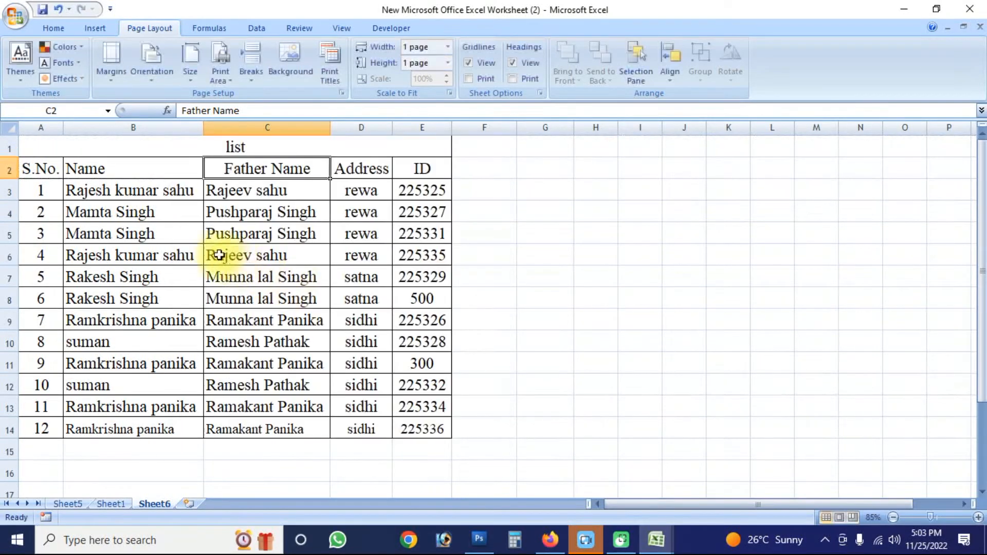
- Check the list in Print Preview and return to the sheet
{"action": "key", "text": "alt+f"}
{"action": "key", "text": "alt+w"}
{"action": "key", "text": "alt+v"}
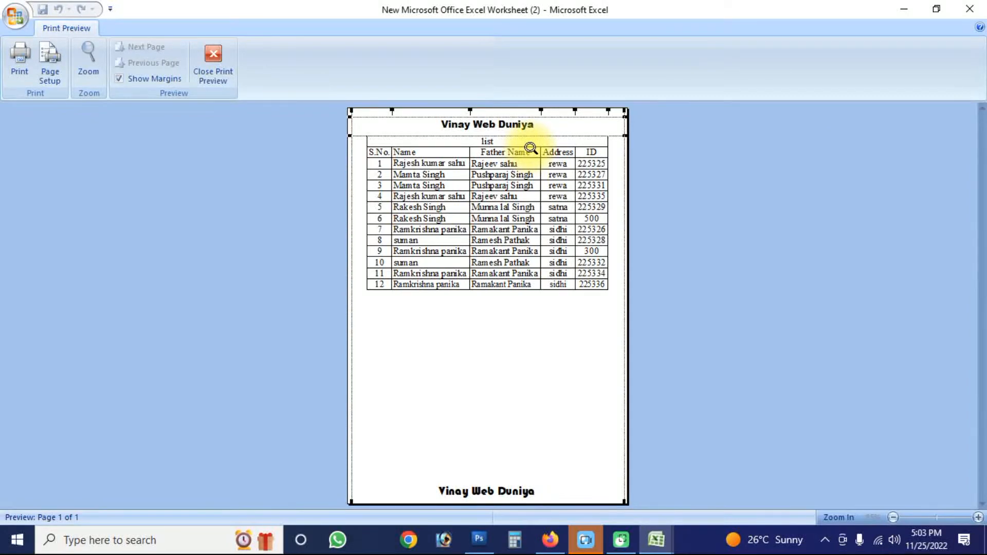
{"action": "key", "text": "Escape"}
- Enter the sample text fjkdjfkdf in cell C65, far below the list
{"action": "scroll", "coordinate": [309, 320], "scroll_direction": "down", "scroll_amount": 2}
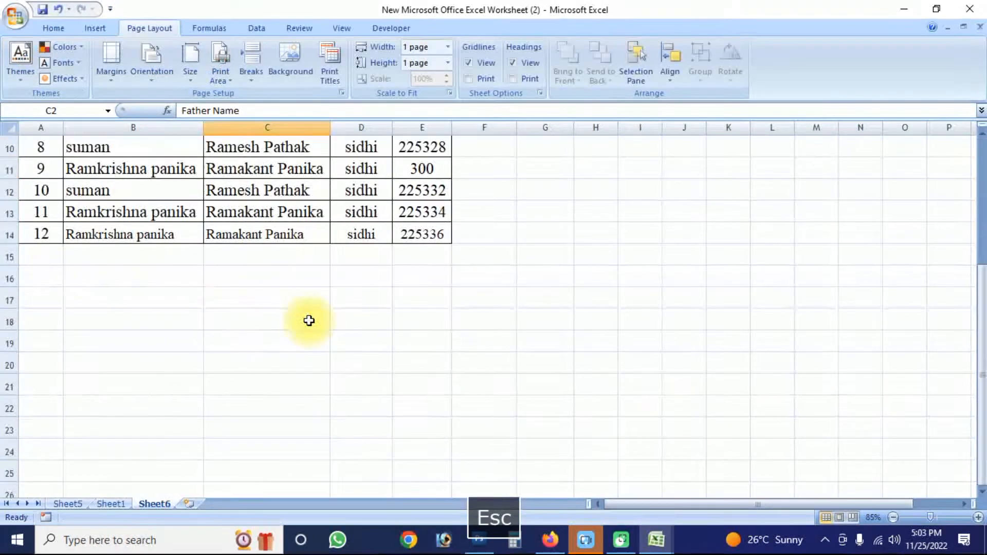
{"action": "scroll", "coordinate": [319, 340], "scroll_direction": "down", "scroll_amount": 15}
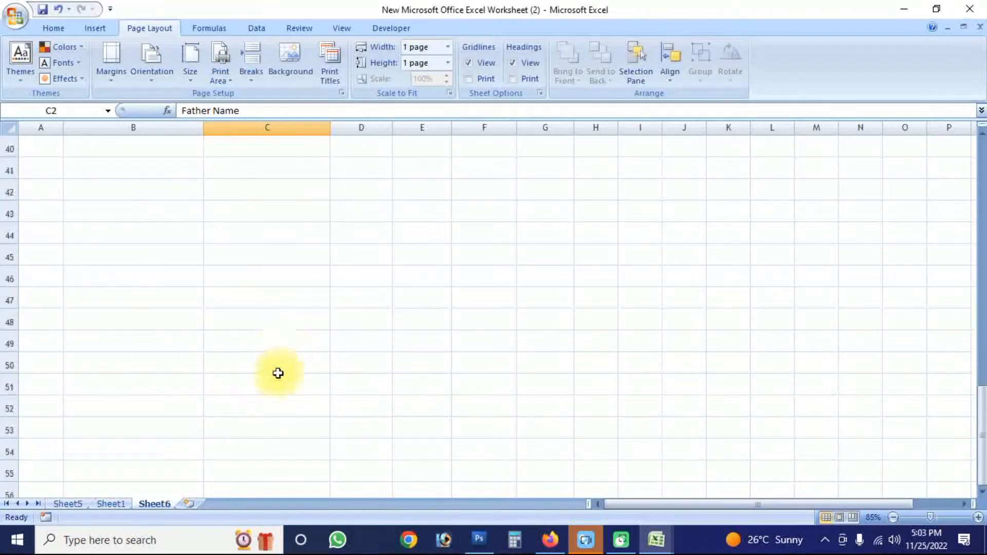
{"action": "left_click", "coordinate": [265, 360]}
{"action": "type", "text": "fjkdjfkdf"}
{"action": "key", "text": "Return"}
- Set the range A1:E65, from the list title down to the sample text's row, as the print area
{"action": "left_click", "coordinate": [413, 363]}
{"action": "scroll", "coordinate": [457, 371], "scroll_direction": "up", "scroll_amount": 18}
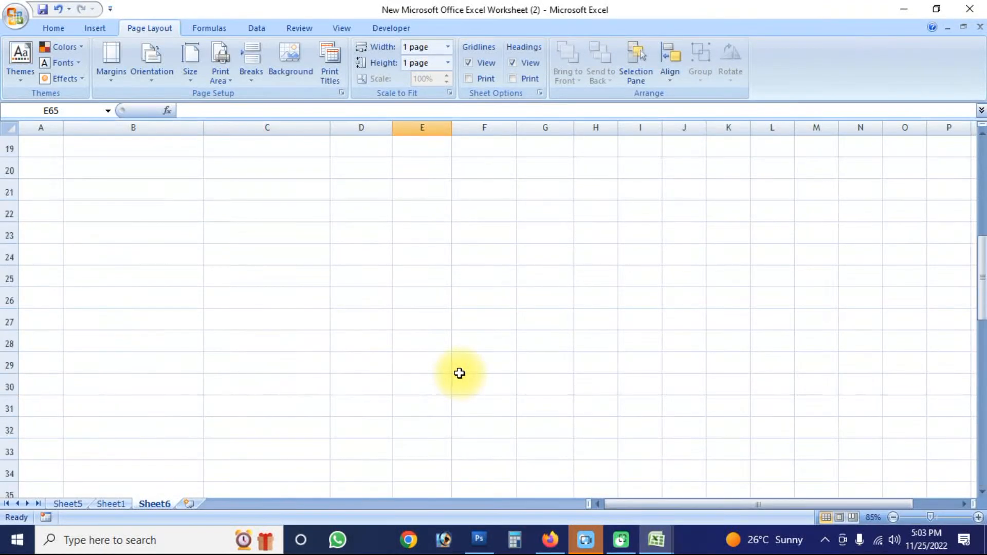
{"action": "scroll", "coordinate": [452, 371], "scroll_direction": "down", "scroll_amount": 8}
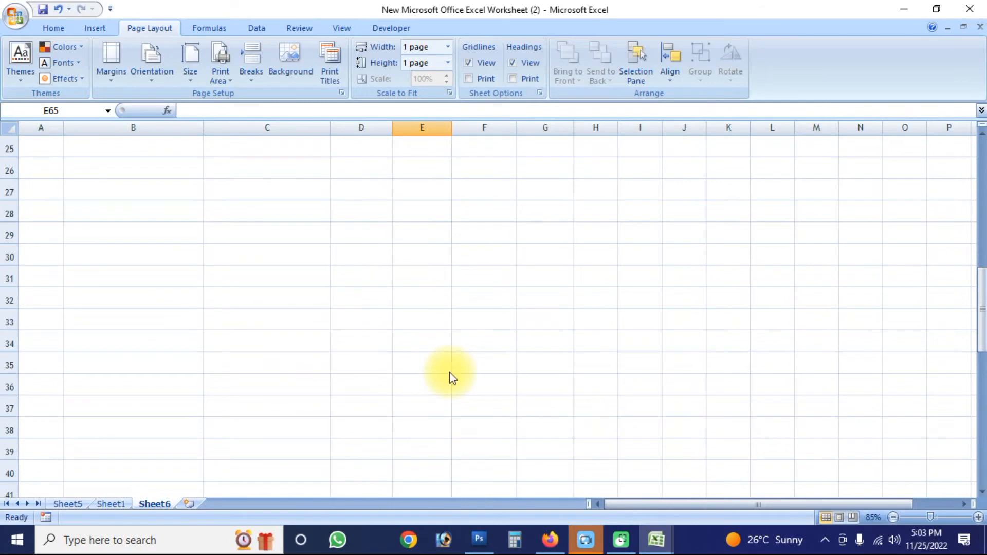
{"action": "key", "text": "ctrl+shift+Home"}
{"action": "key", "text": "alt+p"}
{"action": "key", "text": "r"}
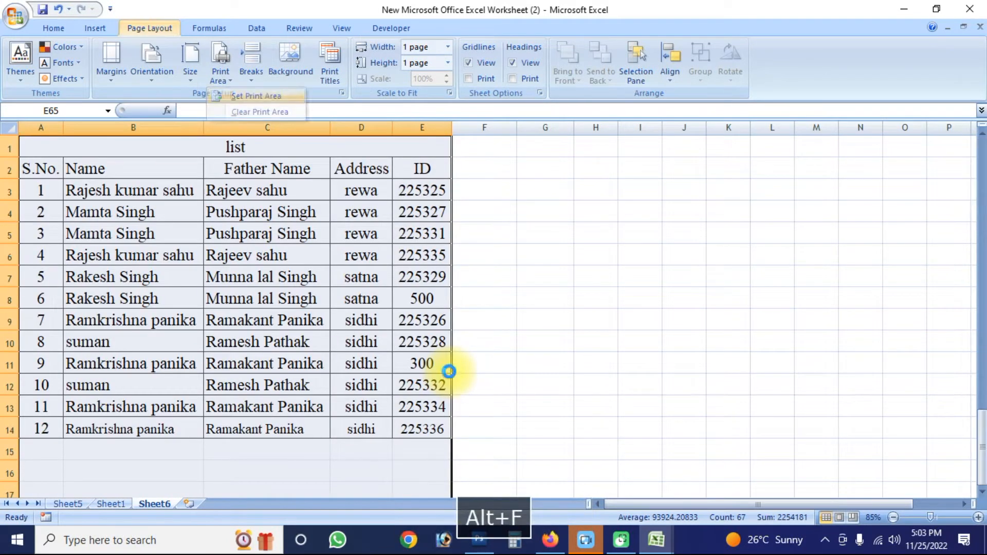
{"action": "key", "text": "s"}
{"action": "key", "text": "alt+f"}
{"action": "left_click", "coordinate": [330, 98]}
{"action": "left_click", "coordinate": [233, 80]}
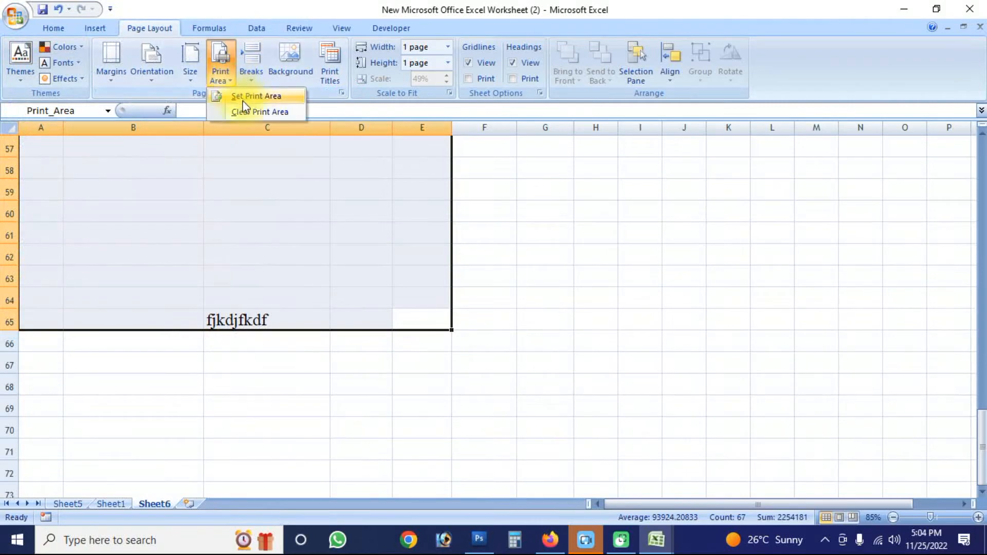
{"action": "left_click", "coordinate": [256, 97]}
- Open Print Preview for the extended print area and inspect the page up close
{"action": "key", "text": "alt+f"}
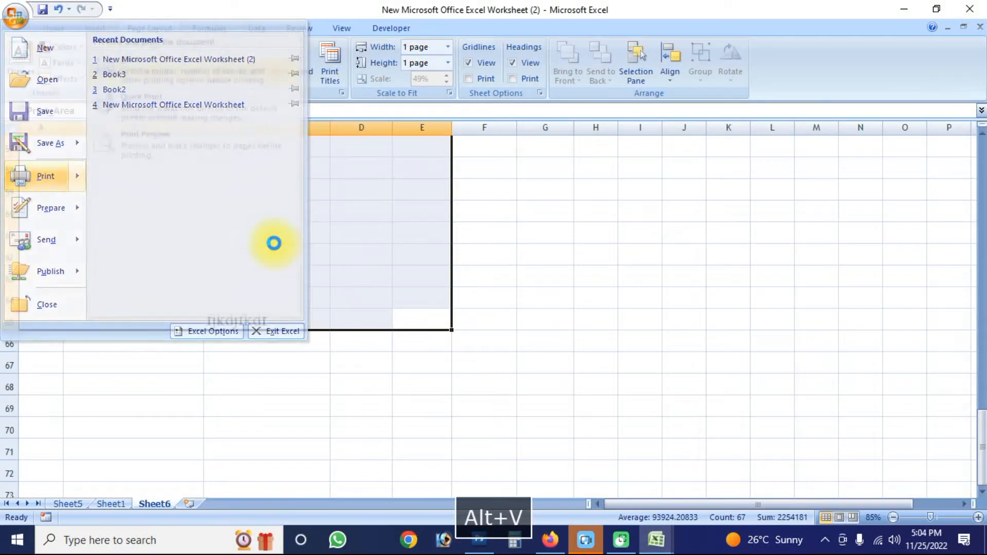
{"action": "key", "text": "w"}
{"action": "key", "text": "v"}
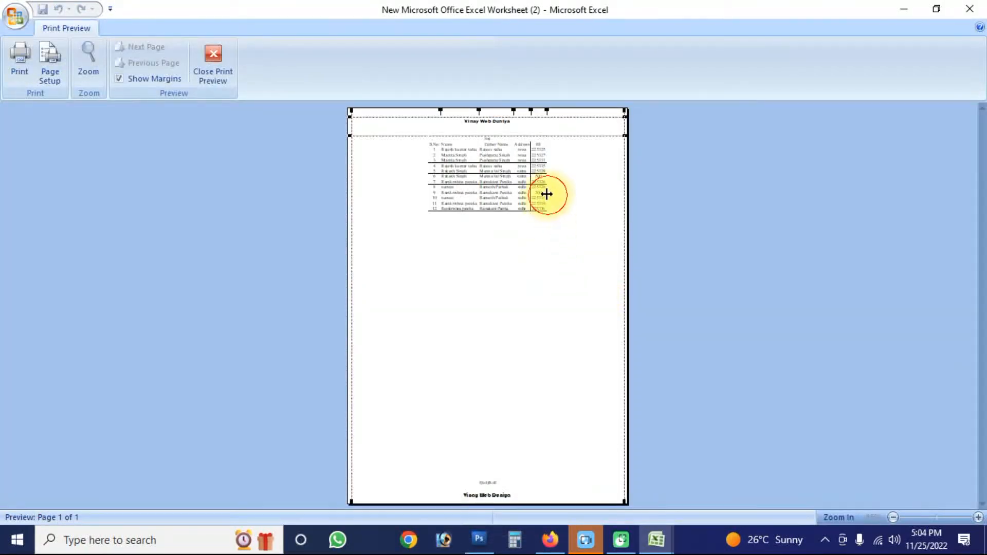
{"action": "left_click", "coordinate": [508, 225]}
{"action": "scroll", "coordinate": [496, 282], "scroll_direction": "down", "scroll_amount": 3}
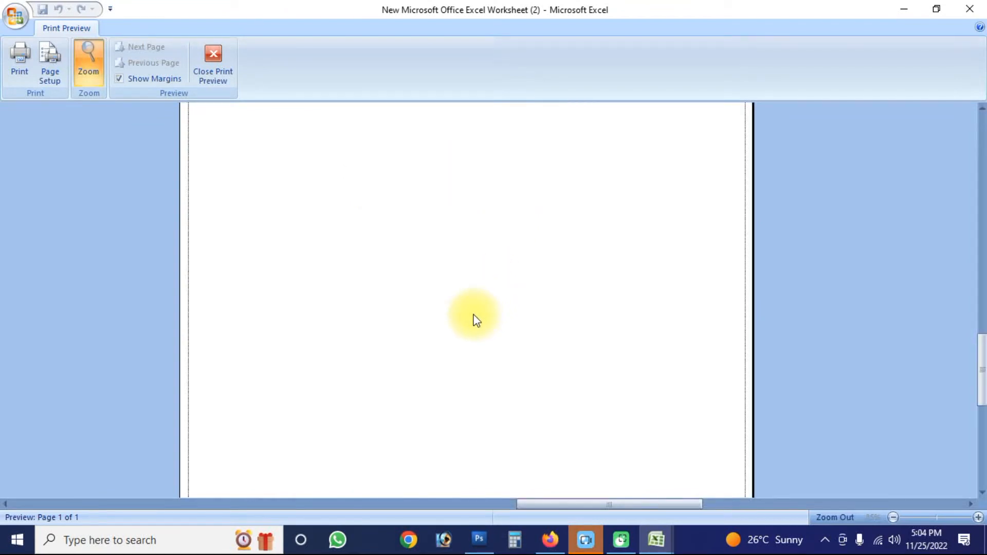
- Set the page scaling to 80% of normal size and review the list in Print Preview
{"action": "left_click", "coordinate": [50, 67]}
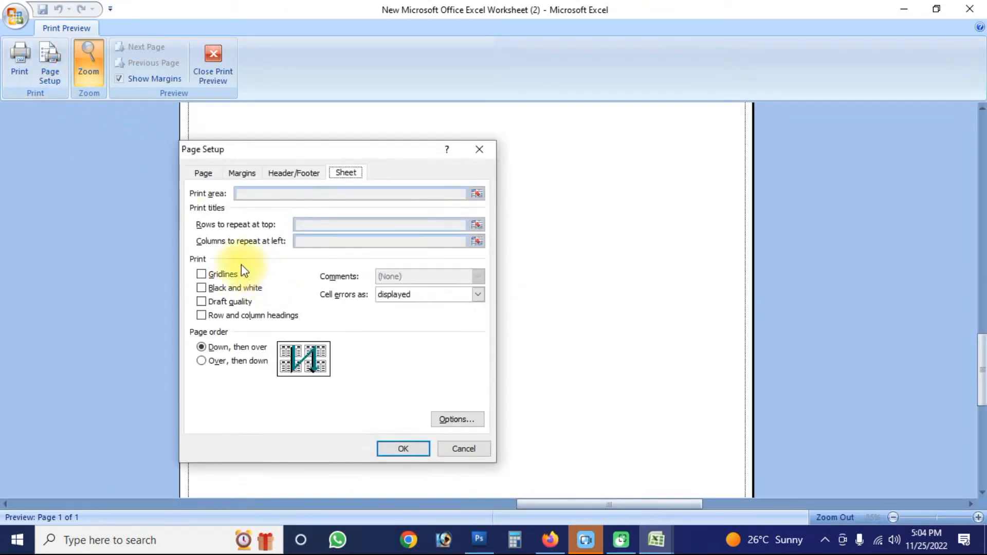
{"action": "left_click", "coordinate": [203, 173]}
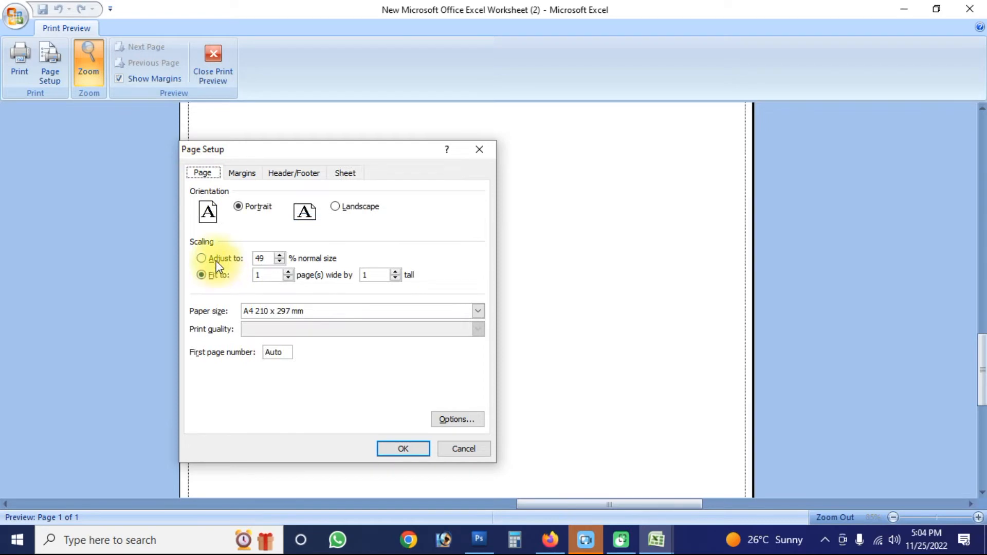
{"action": "left_click", "coordinate": [216, 260]}
{"action": "type", "text": "80"}
{"action": "key", "text": "Return"}
{"action": "scroll", "coordinate": [440, 286], "scroll_direction": "up", "scroll_amount": 5}
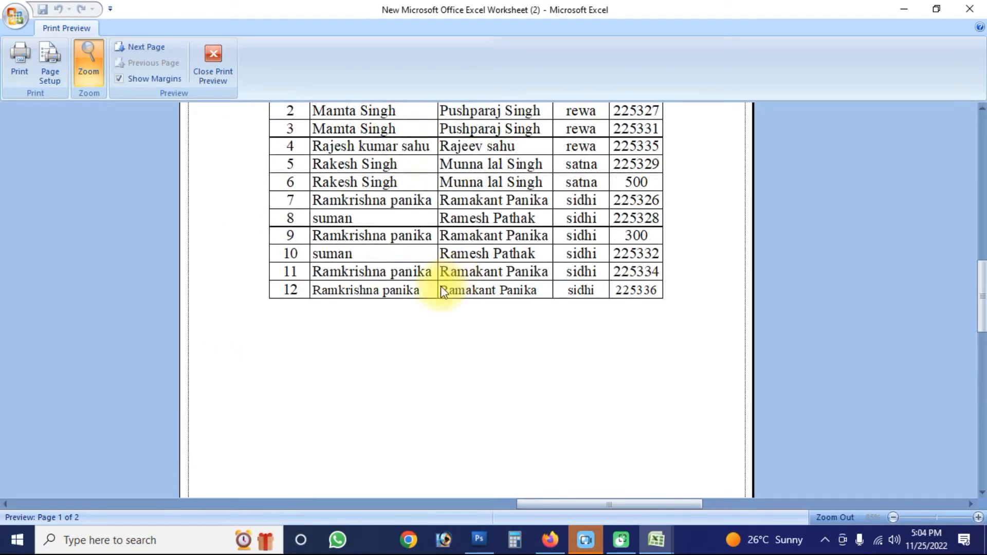
- Inspect both pages of the list in Print Preview, including the repeated headings on page 2, and close the preview
{"action": "left_click", "coordinate": [424, 225]}
{"action": "scroll", "coordinate": [450, 255], "scroll_direction": "down", "scroll_amount": 1}
{"action": "left_click", "coordinate": [500, 150]}
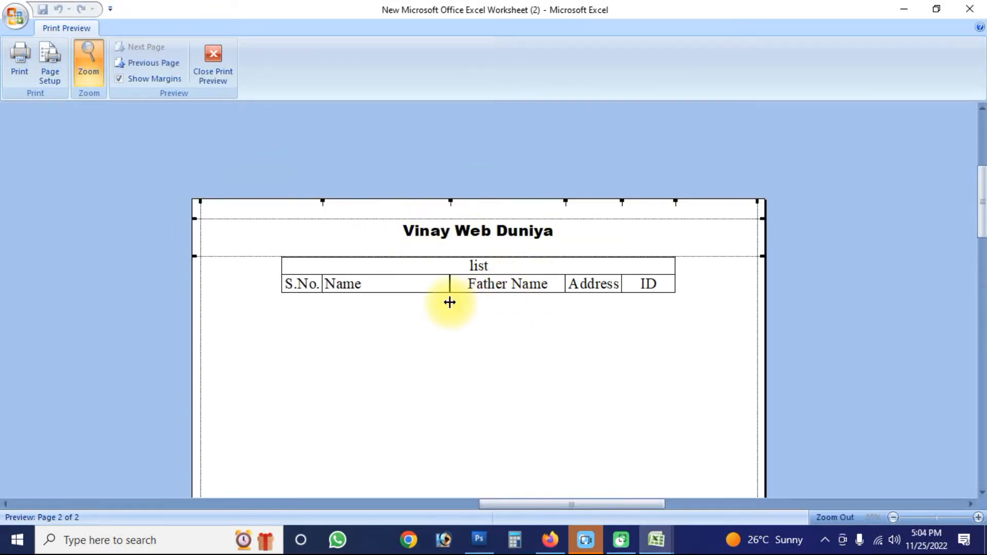
{"action": "key", "text": "Escape"}
{"action": "scroll", "coordinate": [289, 257], "scroll_direction": "up", "scroll_amount": 5}
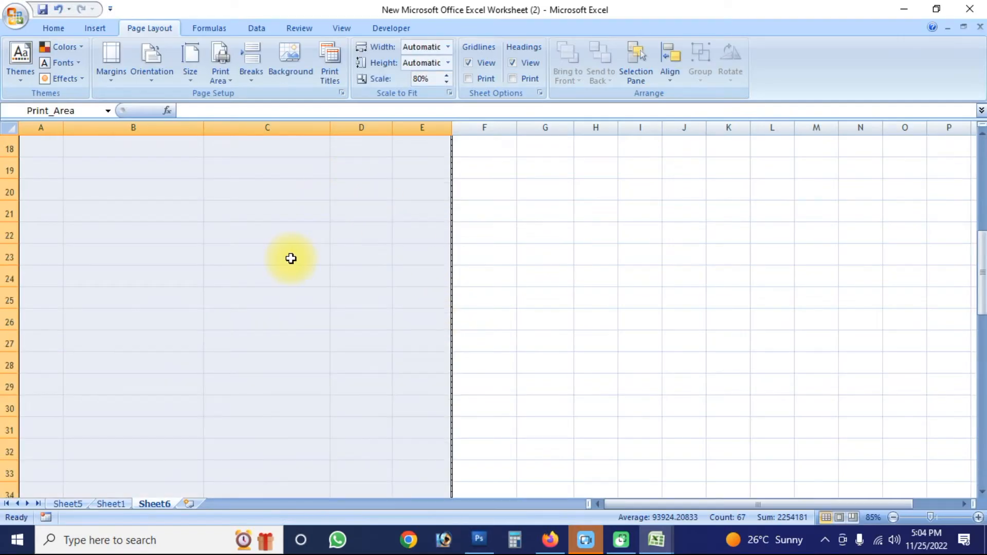
{"action": "scroll", "coordinate": [291, 258], "scroll_direction": "up", "scroll_amount": 6}
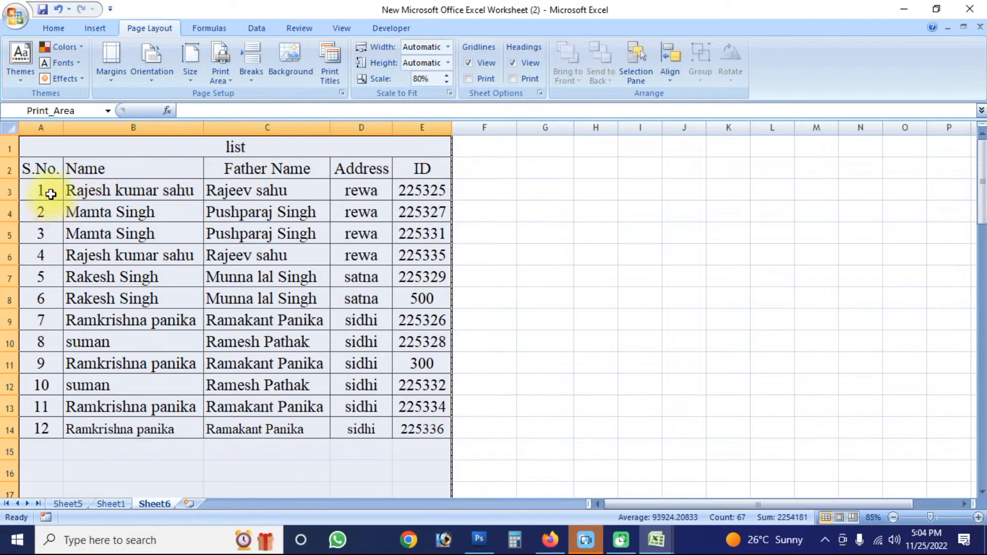
- Reselect rows 1 and 2, the list title and column headings, as the rows to repeat at the top of printed pages
{"action": "left_click", "coordinate": [338, 79]}
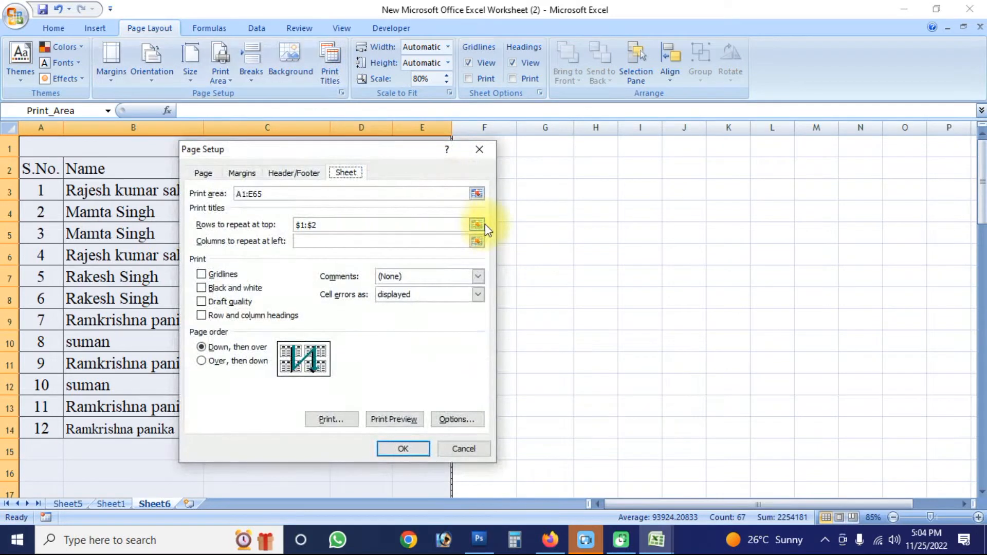
{"action": "left_click", "coordinate": [483, 225]}
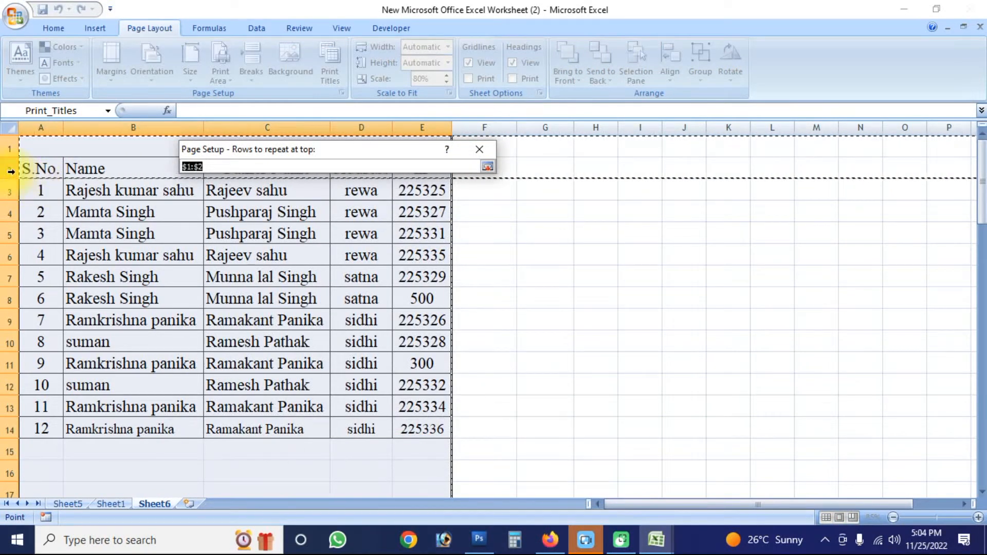
{"action": "left_click_drag", "start_coordinate": [11, 190], "coordinate": [13, 237]}
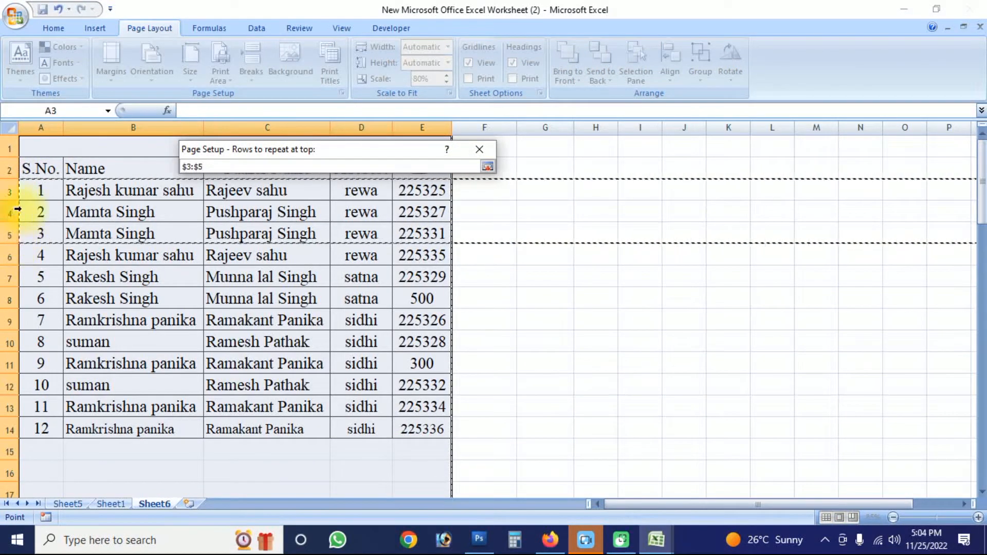
{"action": "left_click_drag", "start_coordinate": [12, 145], "coordinate": [11, 170]}
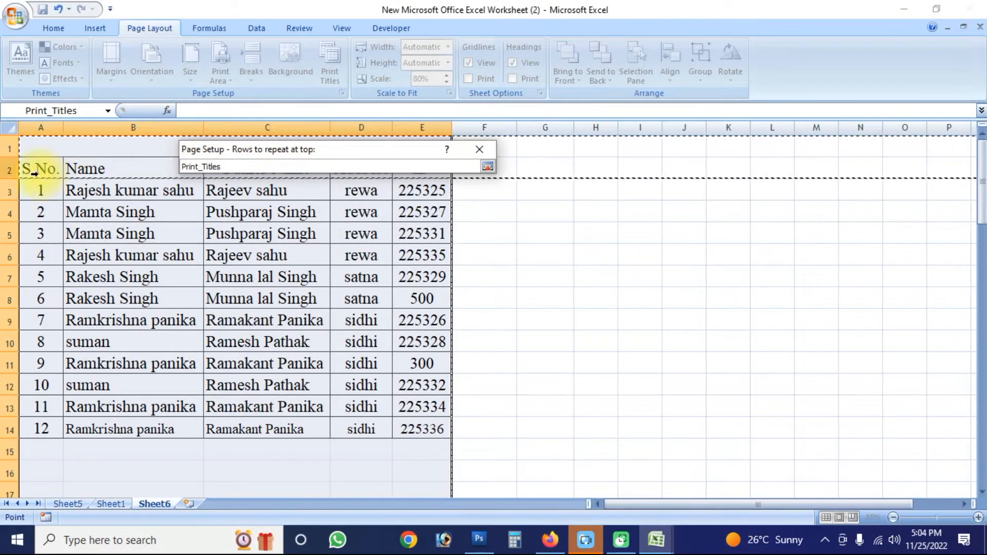
{"action": "left_click", "coordinate": [487, 167]}
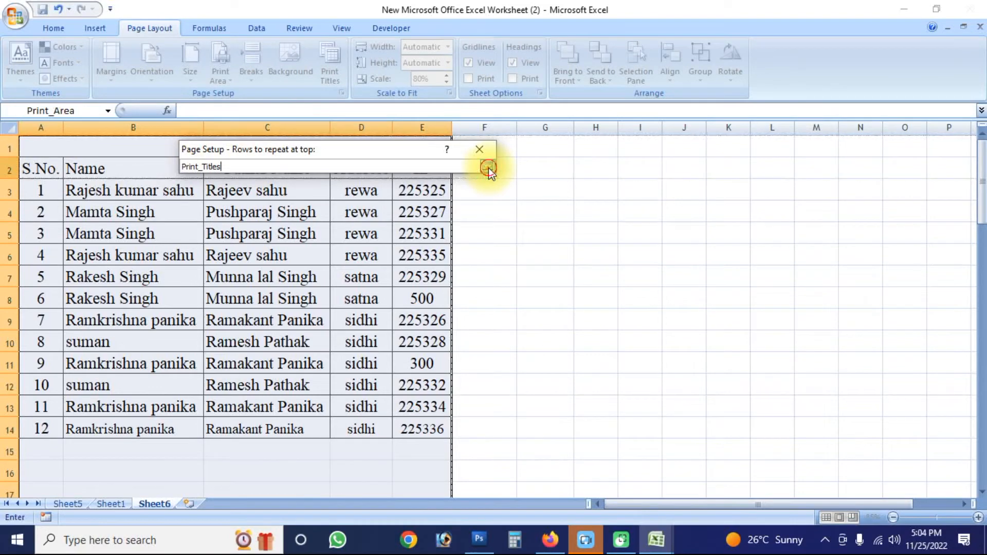
{"action": "left_click", "coordinate": [401, 445]}
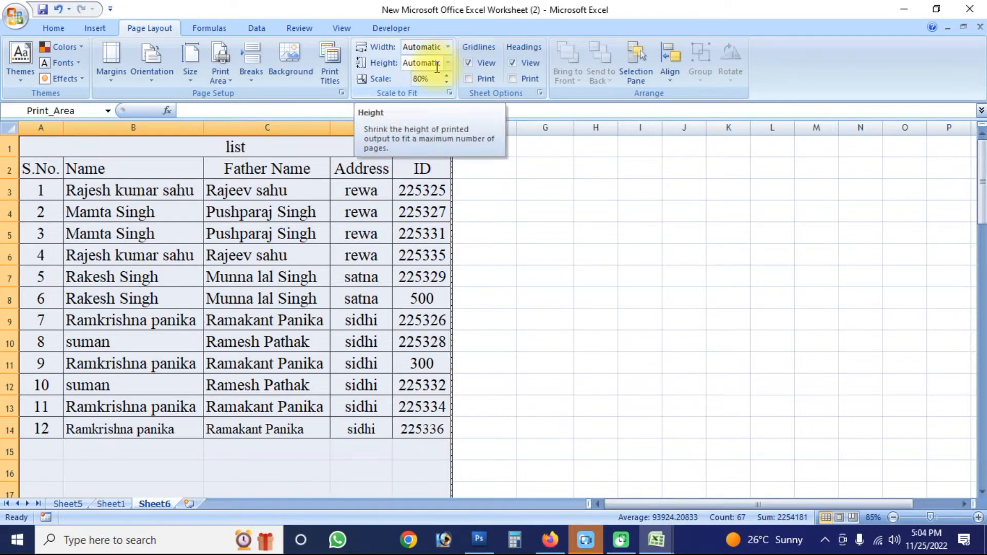
{"action": "left_click", "coordinate": [591, 190]}
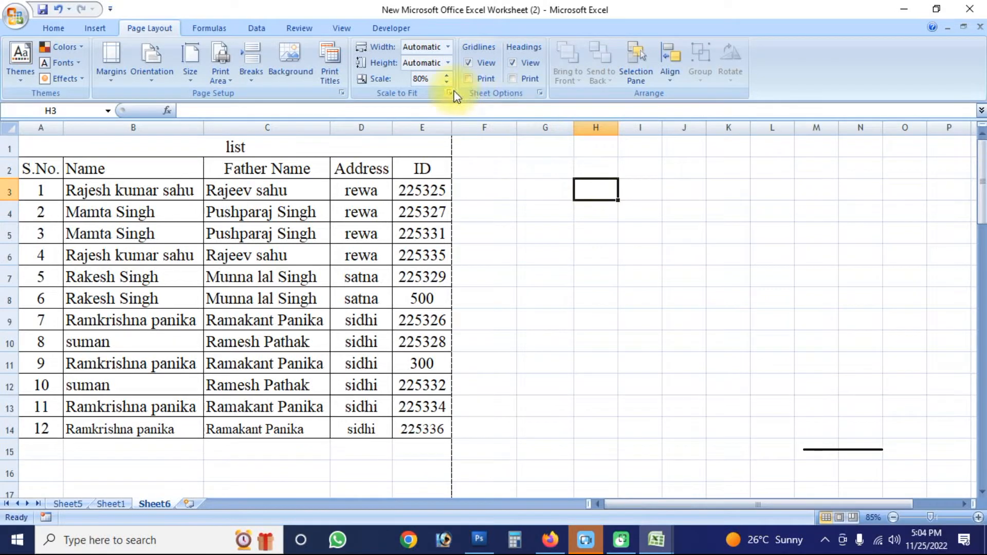
{"action": "left_click", "coordinate": [447, 47]}
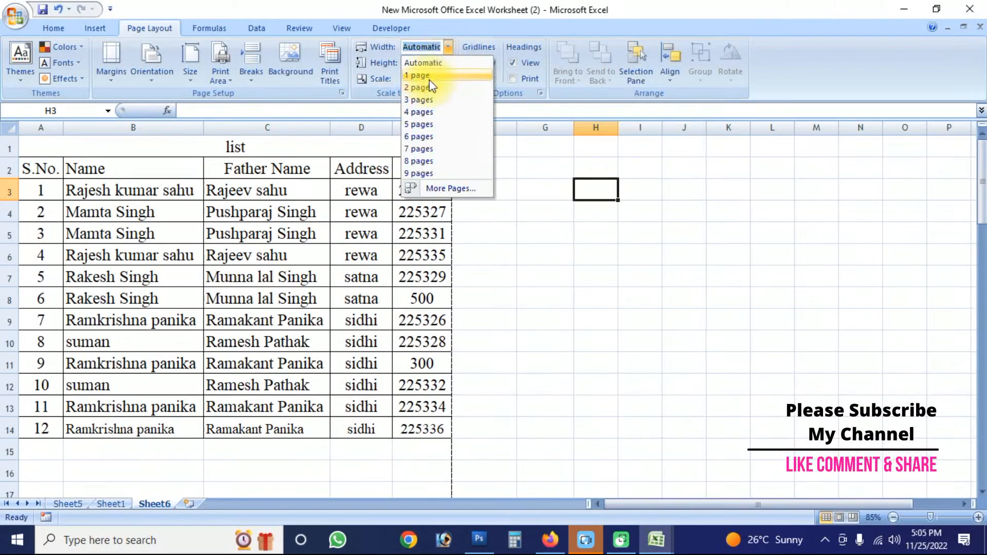
{"action": "left_click", "coordinate": [551, 253]}
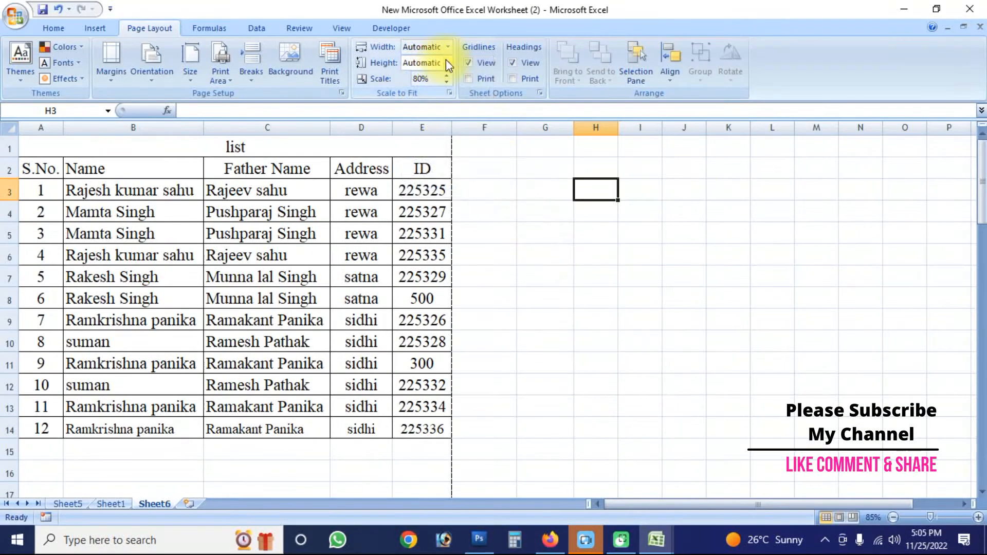
{"action": "left_click", "coordinate": [447, 63]}
{"action": "left_click", "coordinate": [524, 180]}
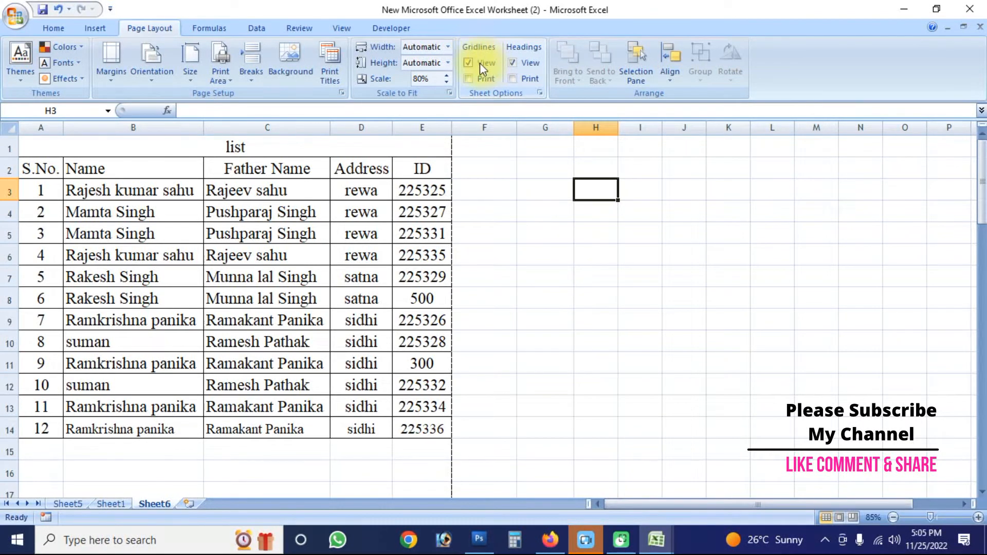
- Toggle the sheet's row and column headings off and back on several times
{"action": "left_click", "coordinate": [468, 77]}
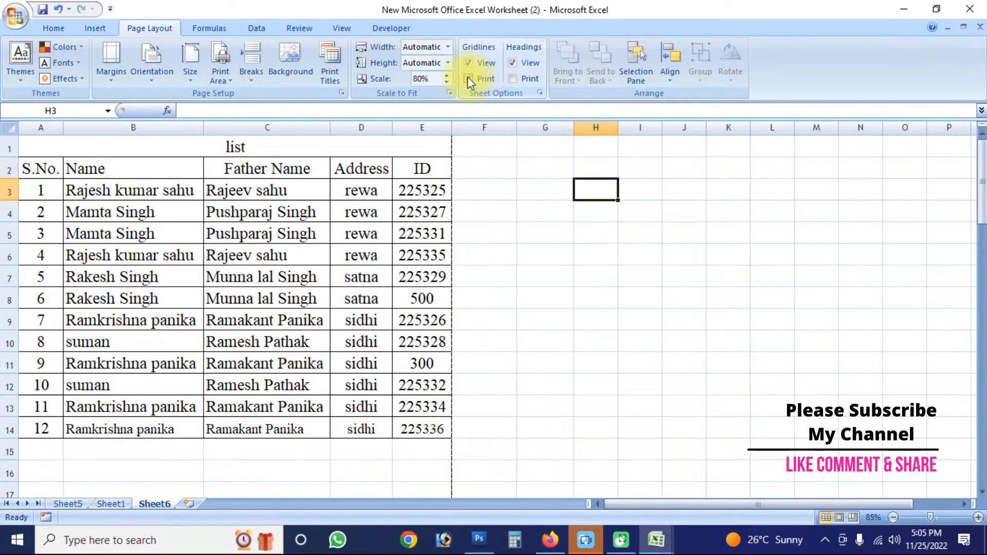
{"action": "left_click", "coordinate": [512, 62]}
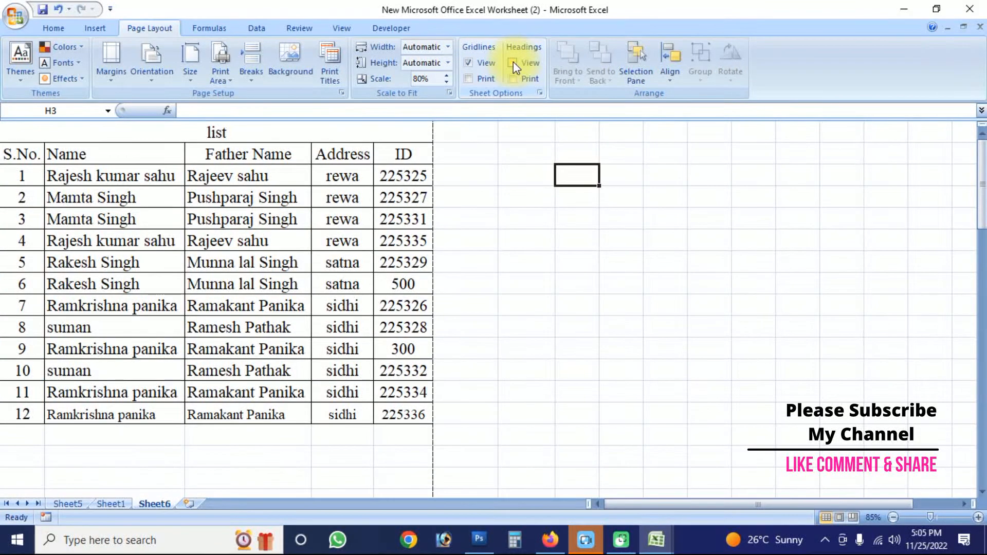
{"action": "left_click", "coordinate": [513, 62]}
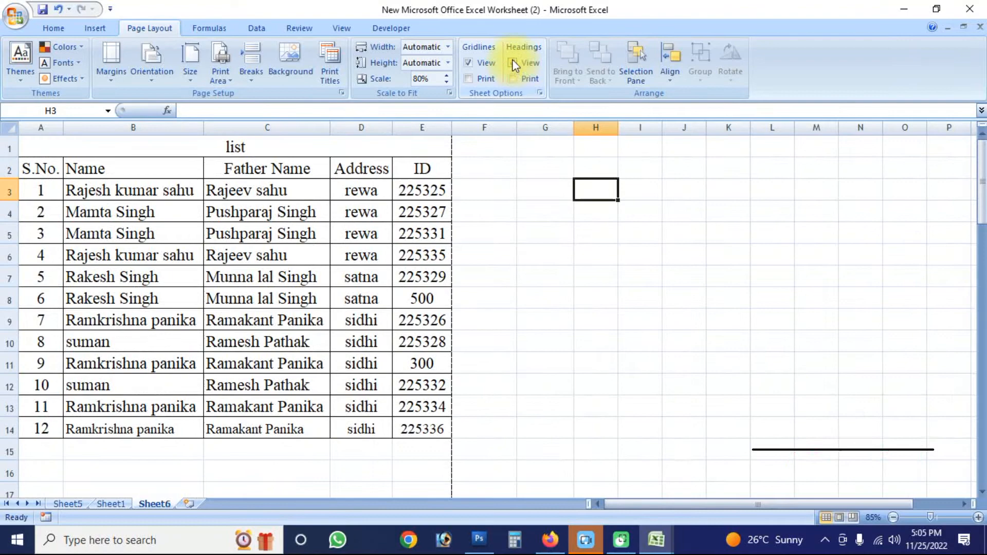
{"action": "left_click", "coordinate": [512, 62]}
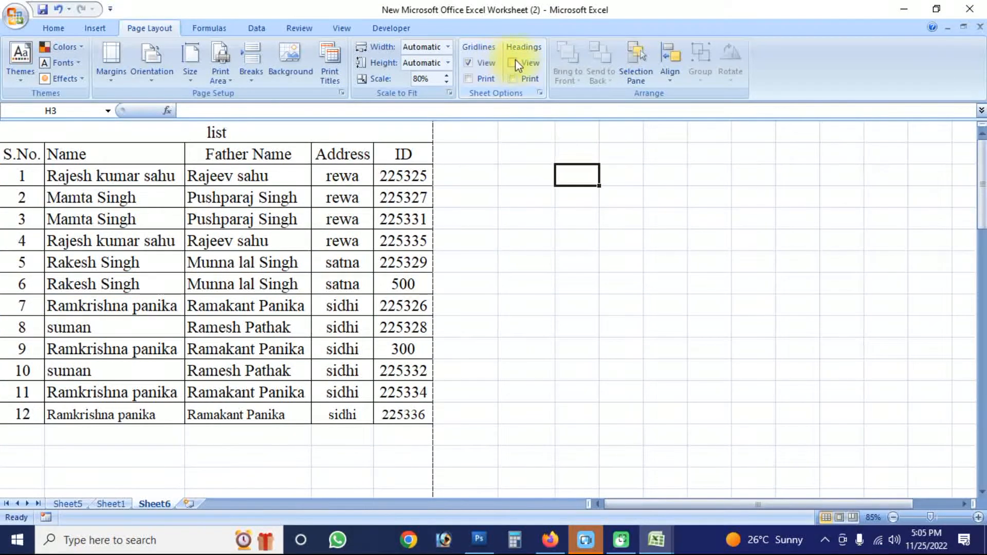
{"action": "left_click", "coordinate": [513, 62]}
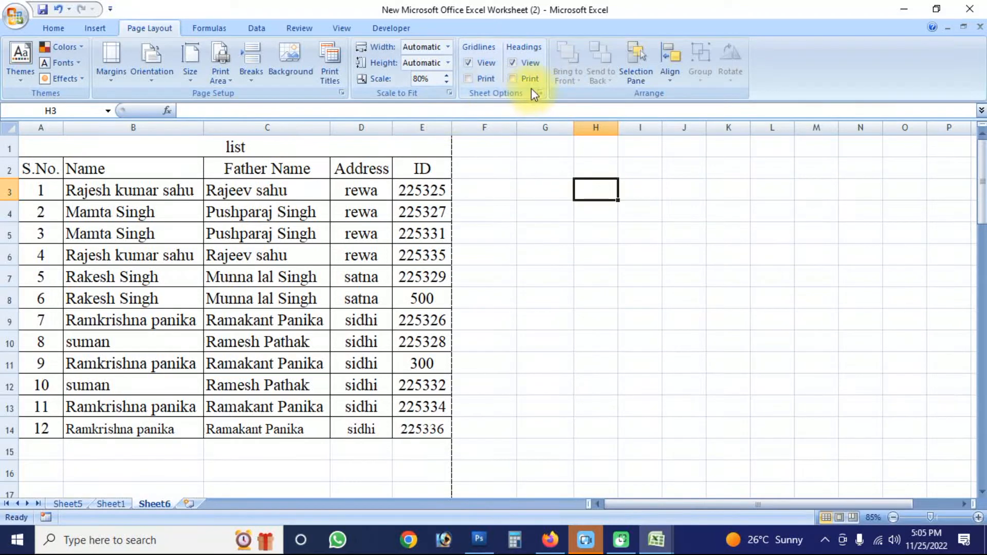
{"action": "left_click", "coordinate": [349, 28]}
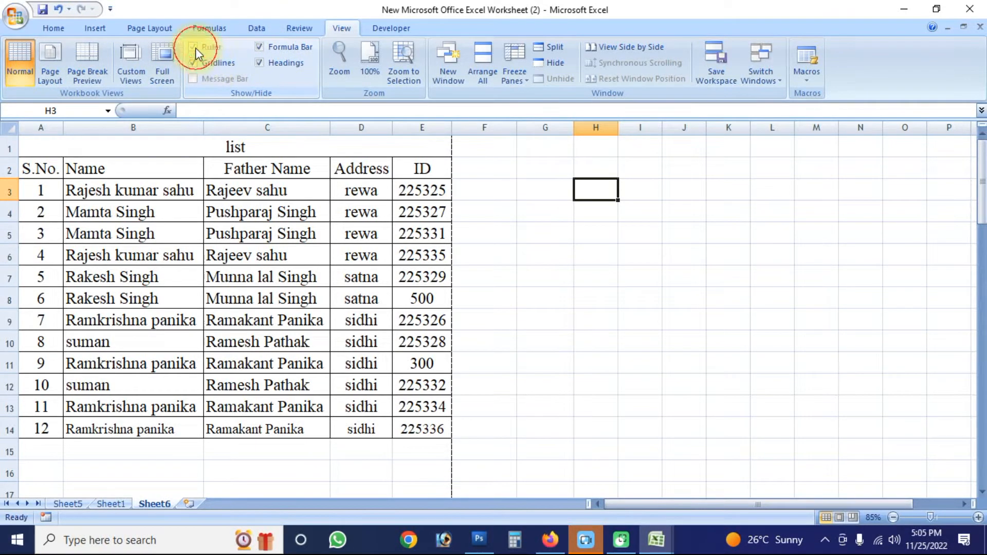
{"action": "left_click", "coordinate": [506, 251]}
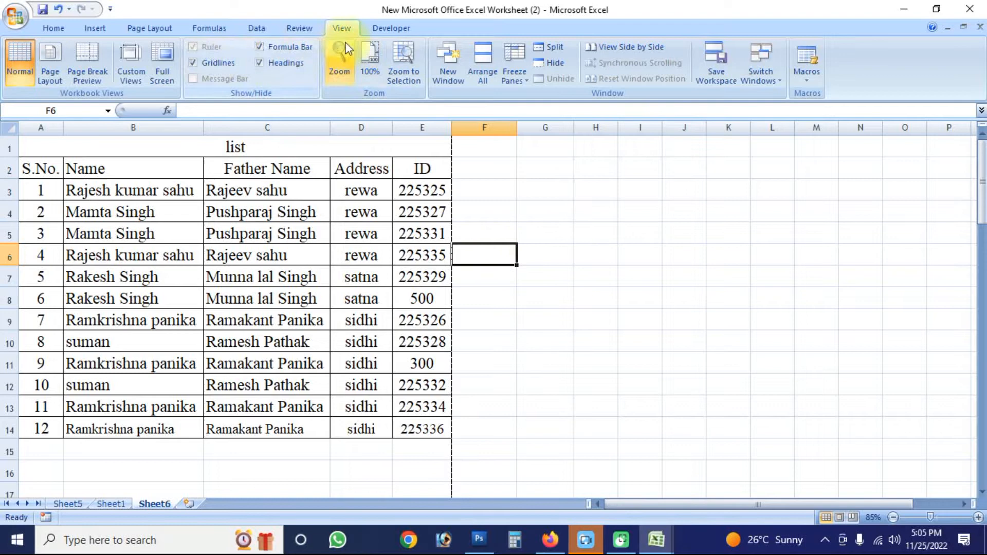
{"action": "left_click", "coordinate": [147, 27]}
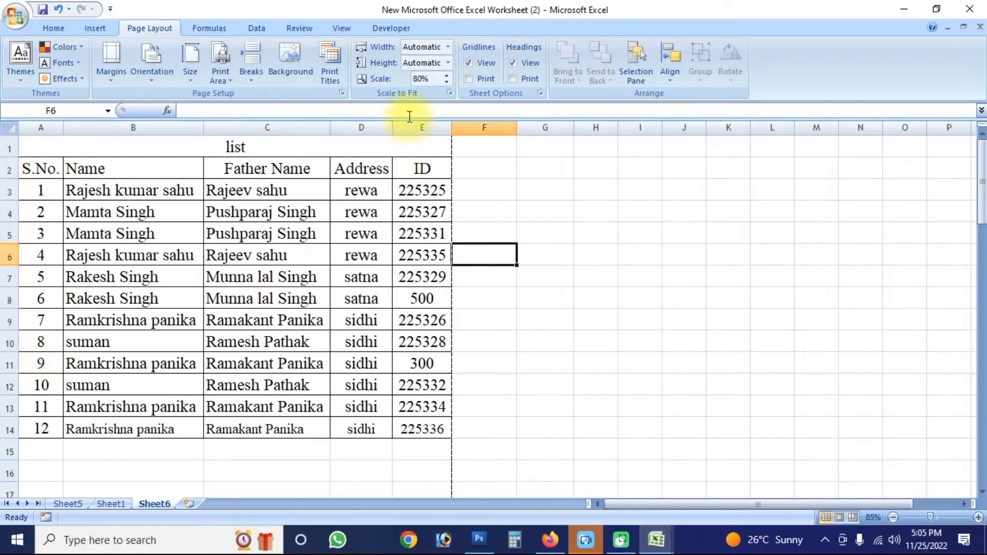
{"action": "left_click", "coordinate": [513, 62]}
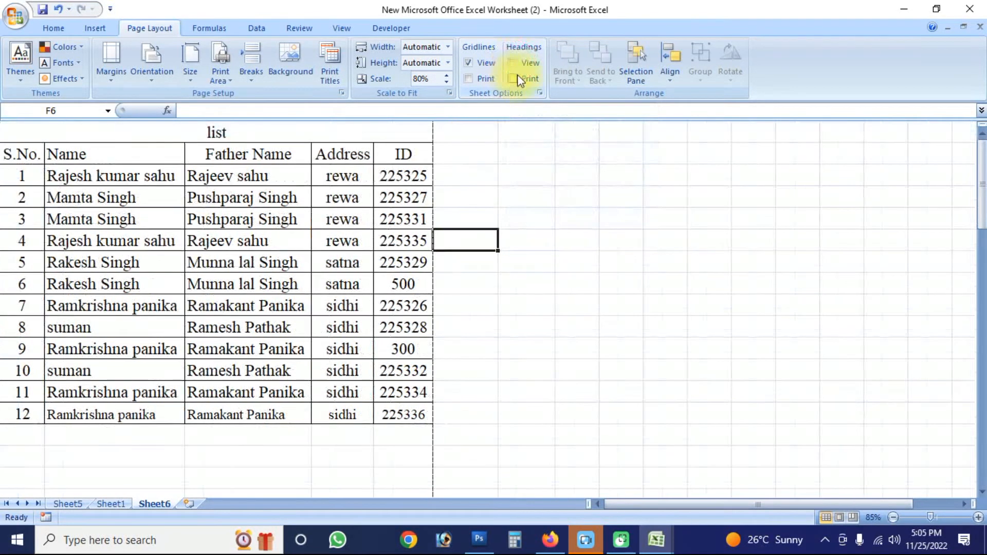
{"action": "left_click", "coordinate": [512, 62]}
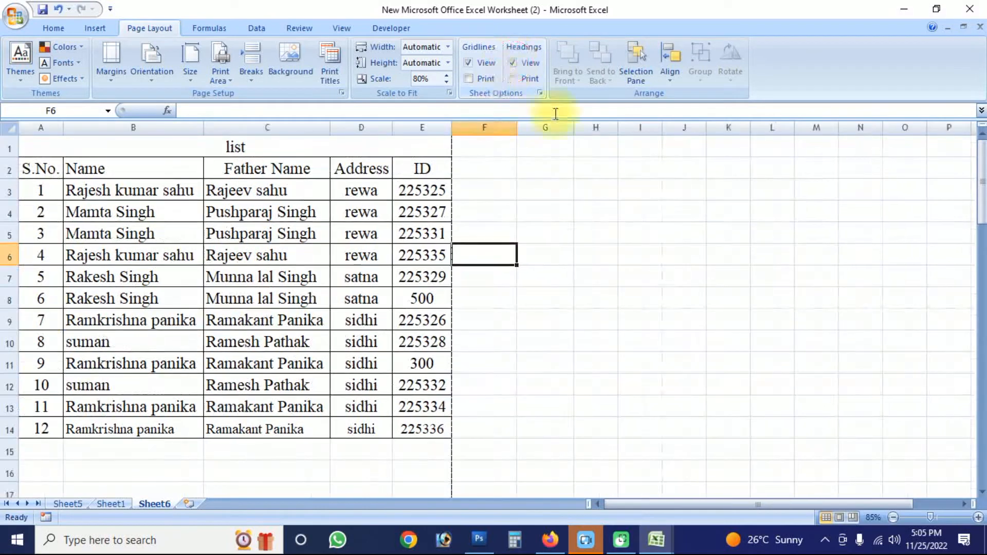
{"action": "left_click", "coordinate": [670, 72]}
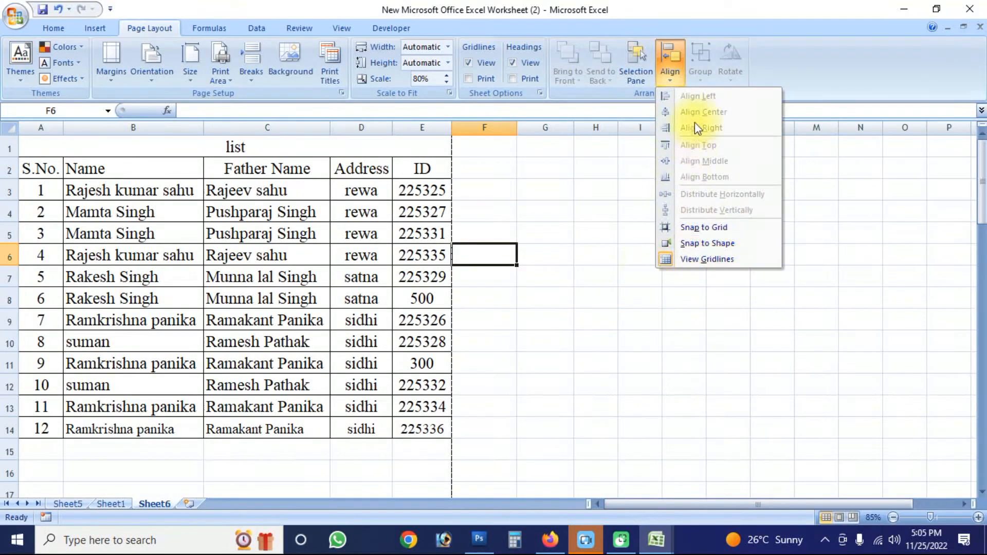
{"action": "left_click", "coordinate": [533, 264]}
{"action": "left_click", "coordinate": [448, 232]}
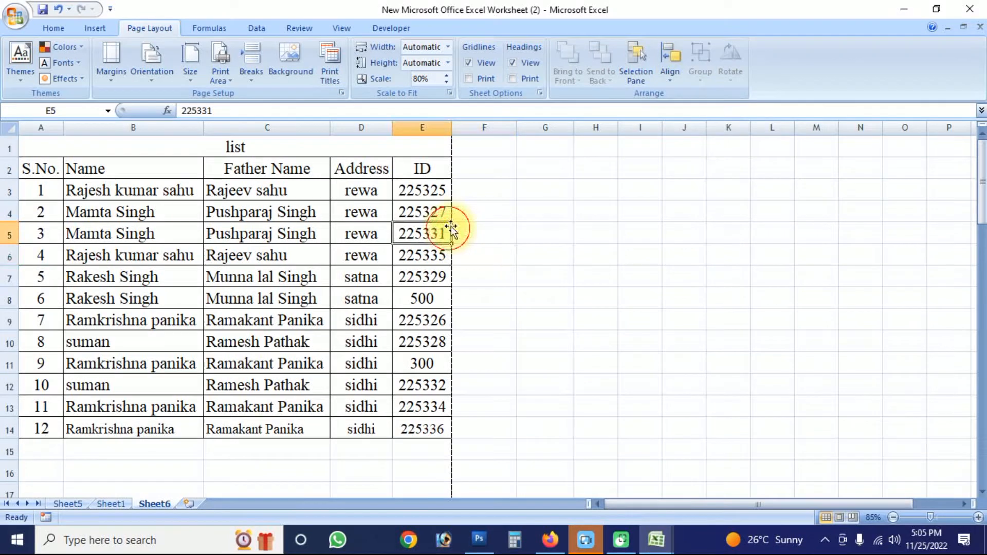
{"action": "left_click", "coordinate": [670, 72]}
{"action": "left_click", "coordinate": [678, 85]}
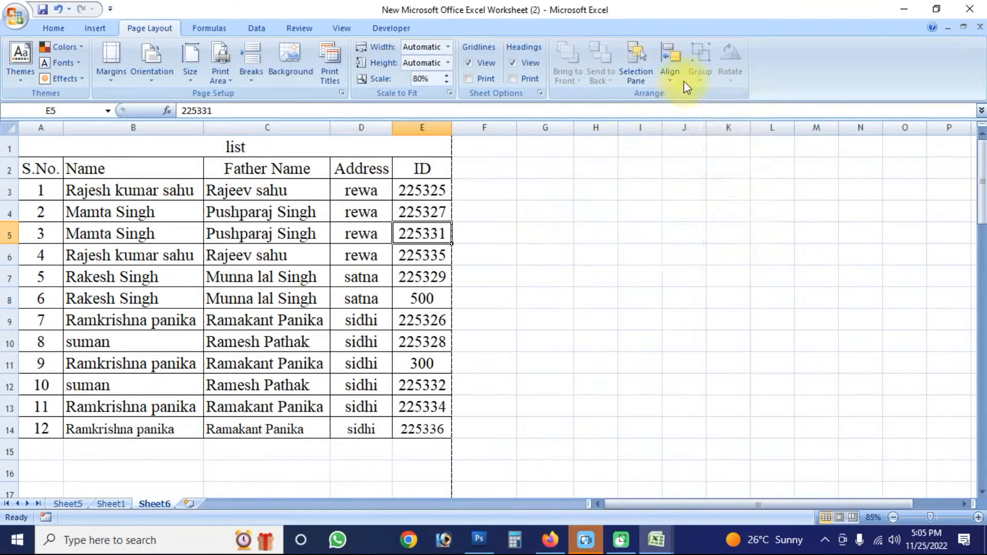
{"action": "left_click", "coordinate": [463, 277]}
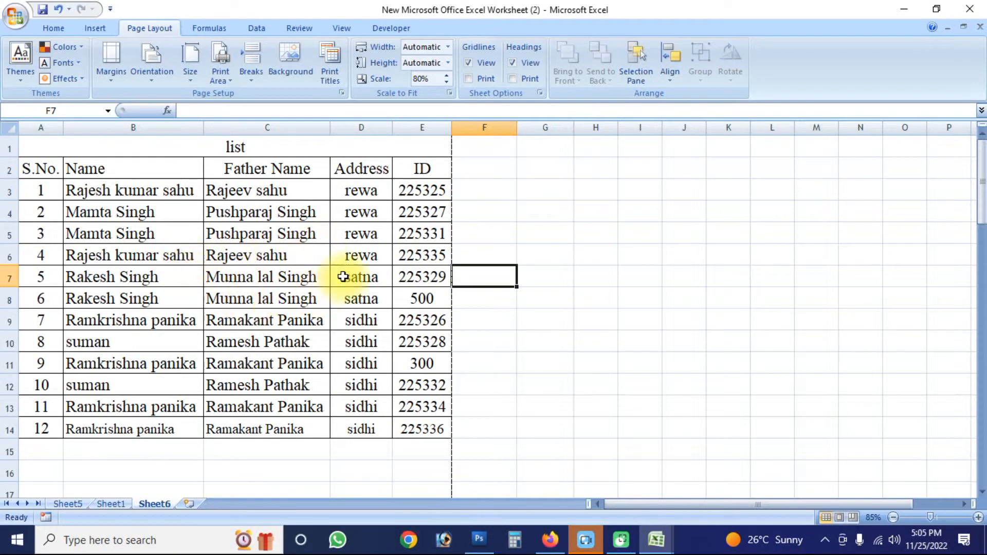
{"action": "left_click", "coordinate": [398, 340]}
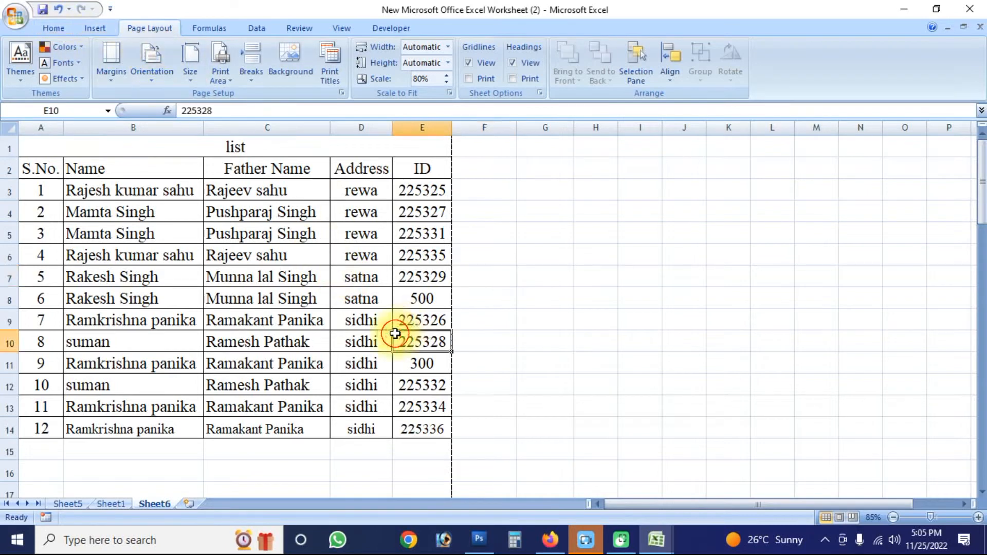
- Enter the sample numbers 5454, 2633 and 585 in cells G5 to G7, beside the list
{"action": "left_click", "coordinate": [209, 29]}
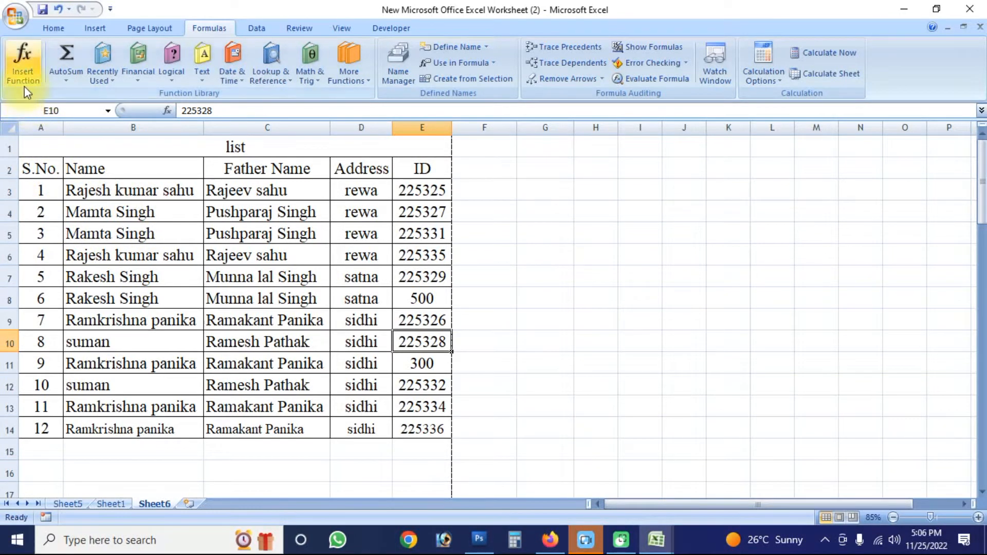
{"action": "left_click", "coordinate": [462, 254]}
{"action": "left_click", "coordinate": [514, 233]}
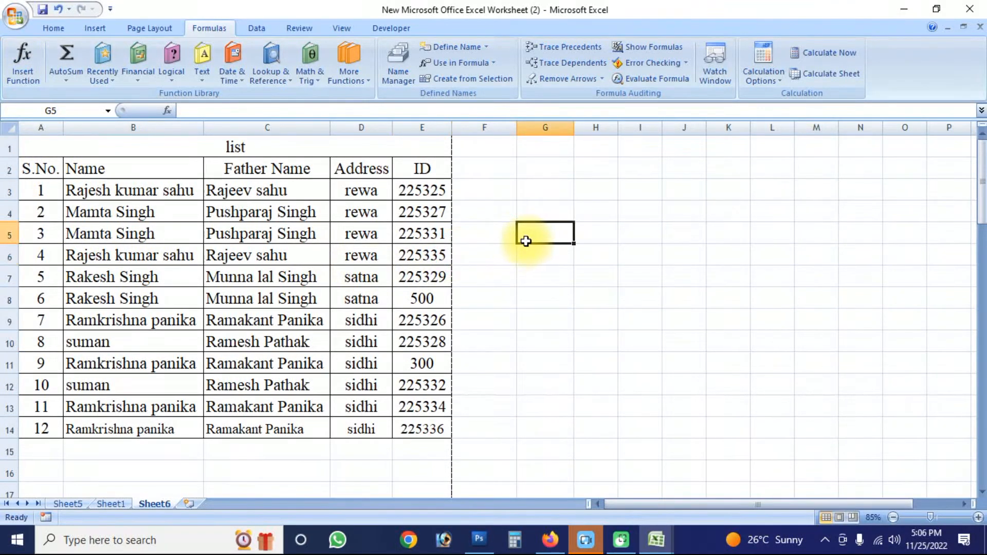
{"action": "type", "text": "5454"}
{"action": "key", "text": "Return"}
{"action": "type", "text": "2633"}
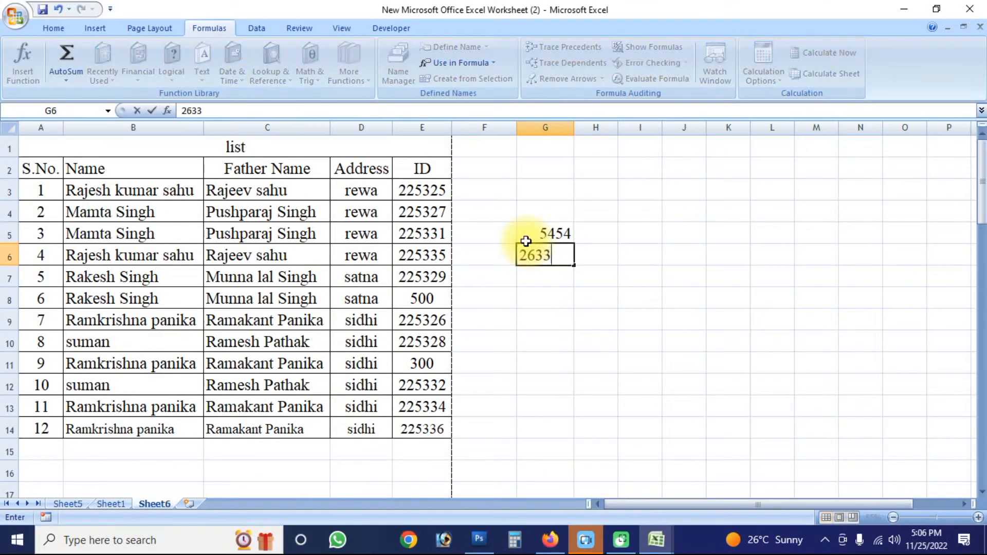
{"action": "key", "text": "Return"}
{"action": "type", "text": "585"}
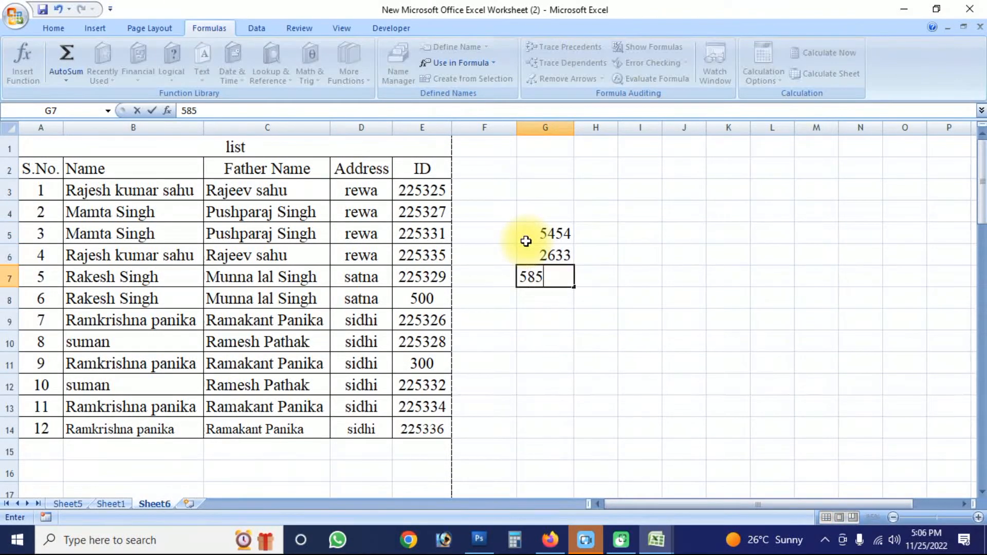
{"action": "key", "text": "Return"}
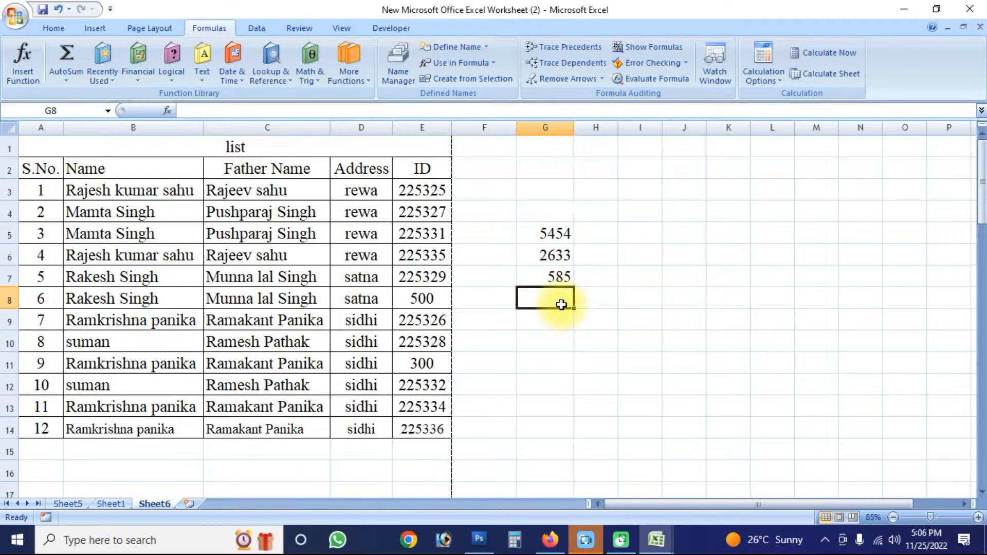
- Add an AutoSum formula in cell G8 that totals the range G5:G7
{"action": "key", "text": "alt"}
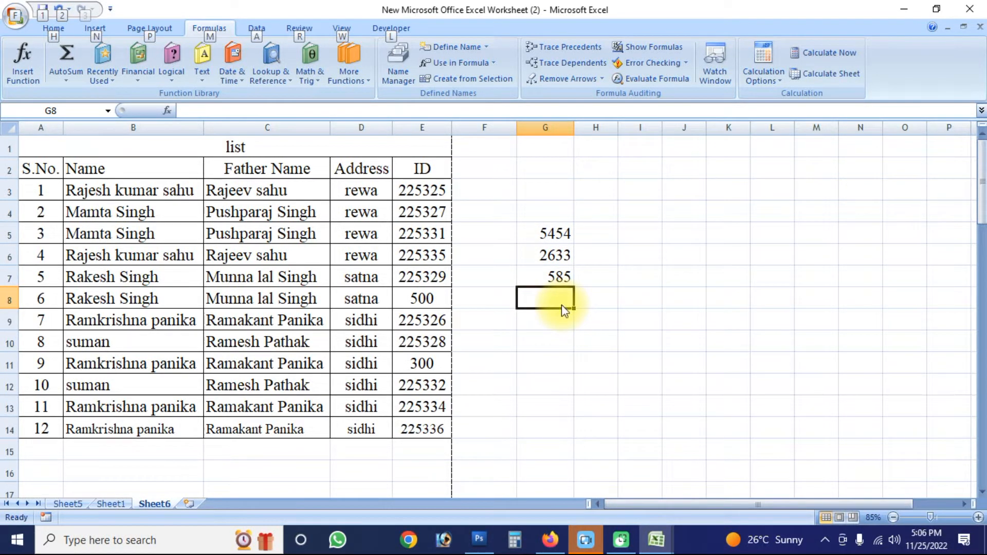
{"action": "key", "text": "alt+equal"}
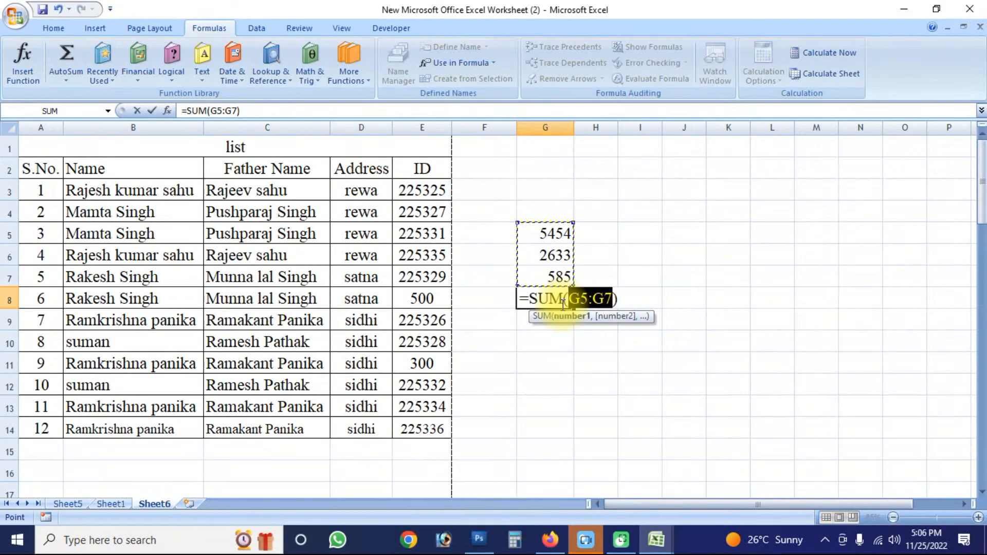
{"action": "key", "text": "Return"}
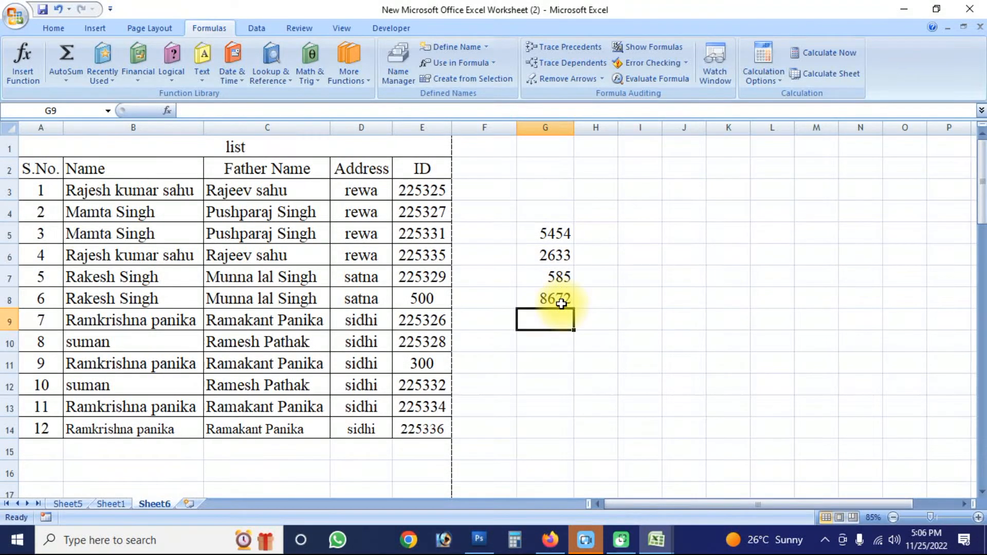
- Make the total in cell G8 bold and clear the cell's contents
{"action": "left_click", "coordinate": [560, 304]}
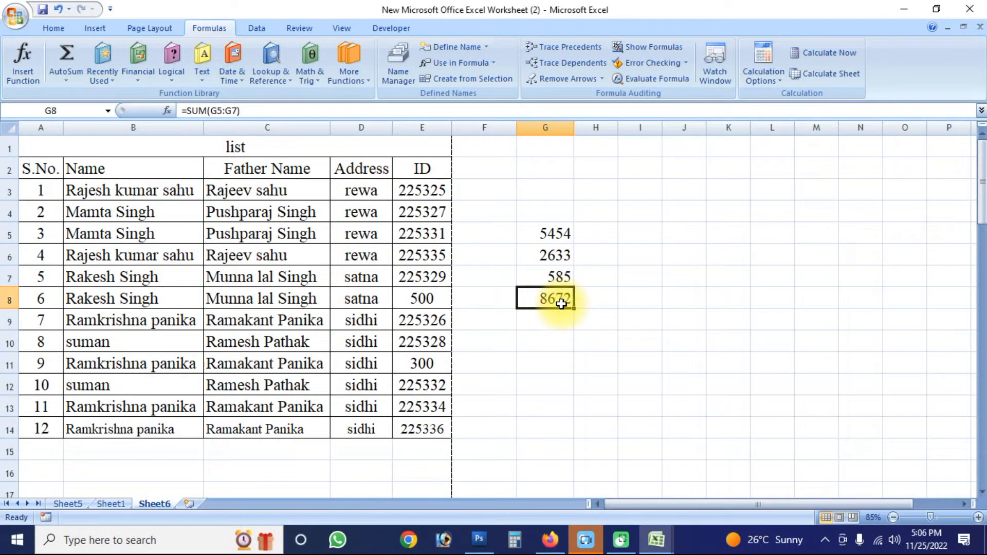
{"action": "key", "text": "ctrl+b"}
{"action": "left_click", "coordinate": [555, 325]}
{"action": "left_click", "coordinate": [559, 298]}
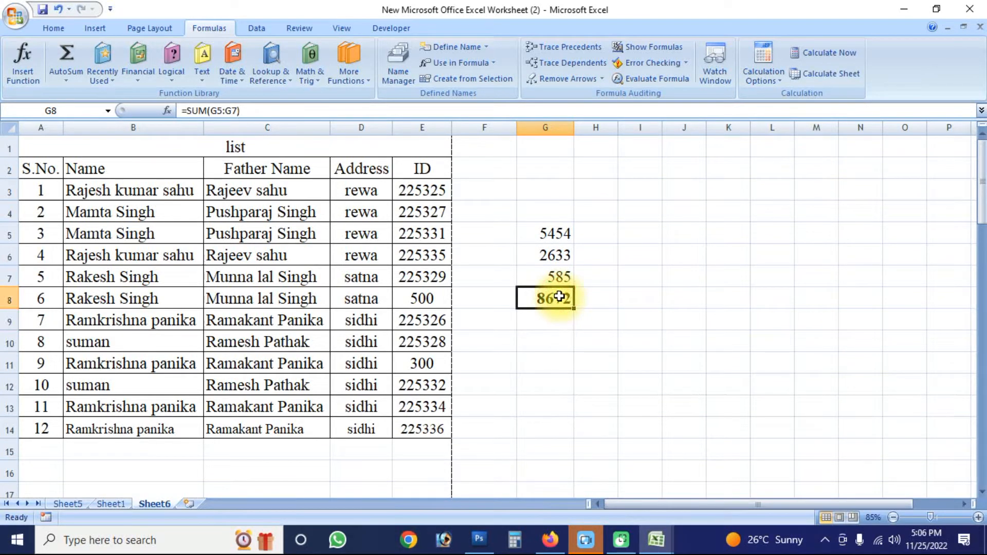
{"action": "key", "text": "Delete"}
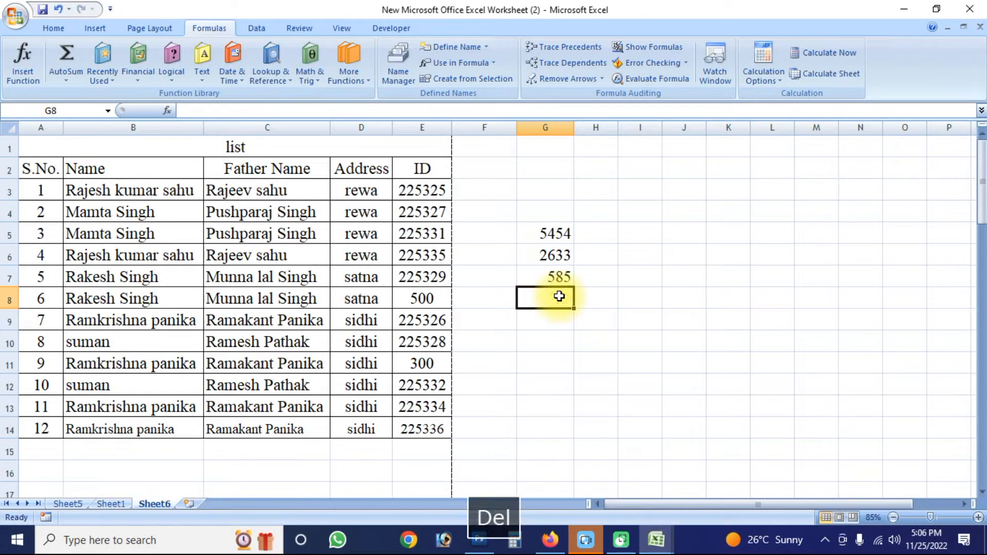
- Total the selected range G5:G7 with AutoSum, and delete the resulting formula from cell G8
{"action": "left_click", "coordinate": [46, 27]}
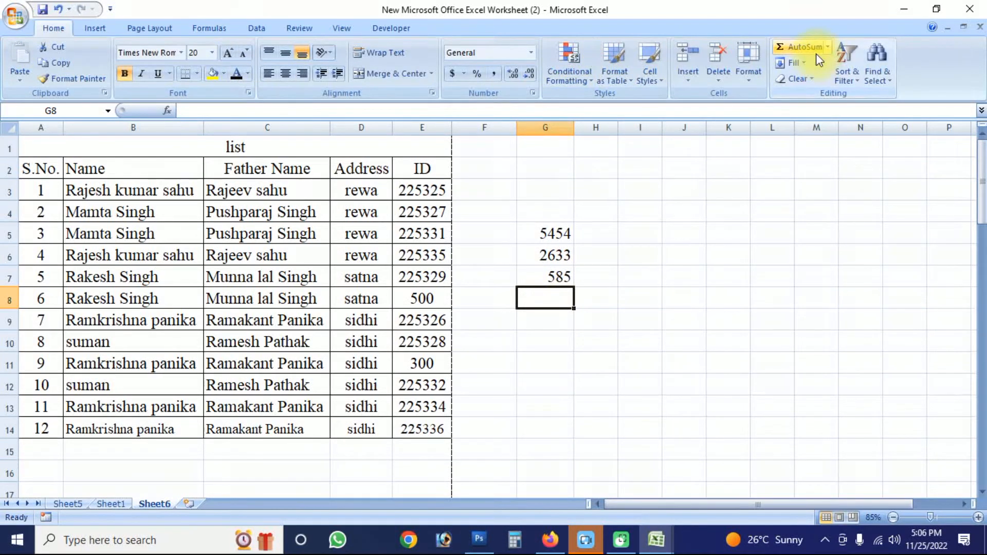
{"action": "left_click_drag", "start_coordinate": [559, 233], "coordinate": [561, 271]}
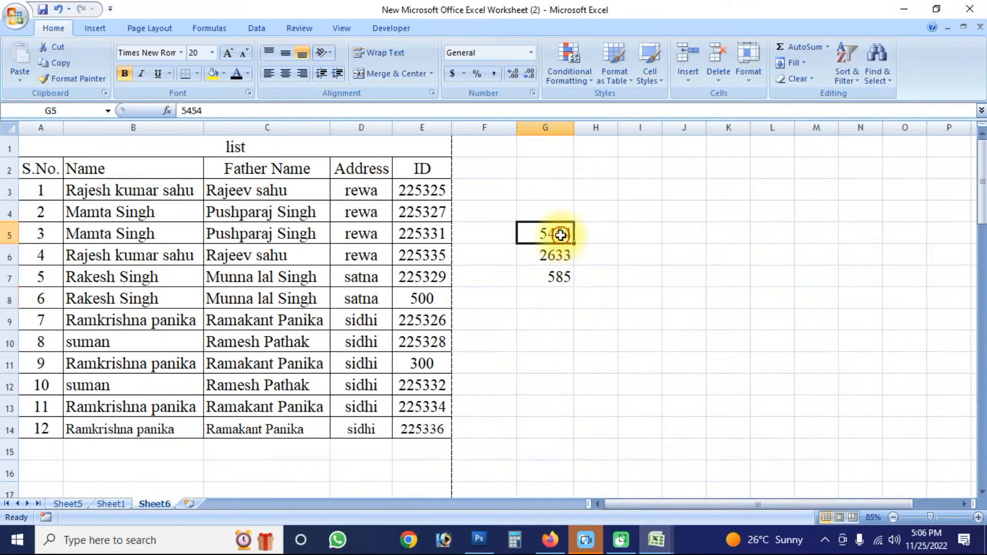
{"action": "left_click", "coordinate": [804, 47]}
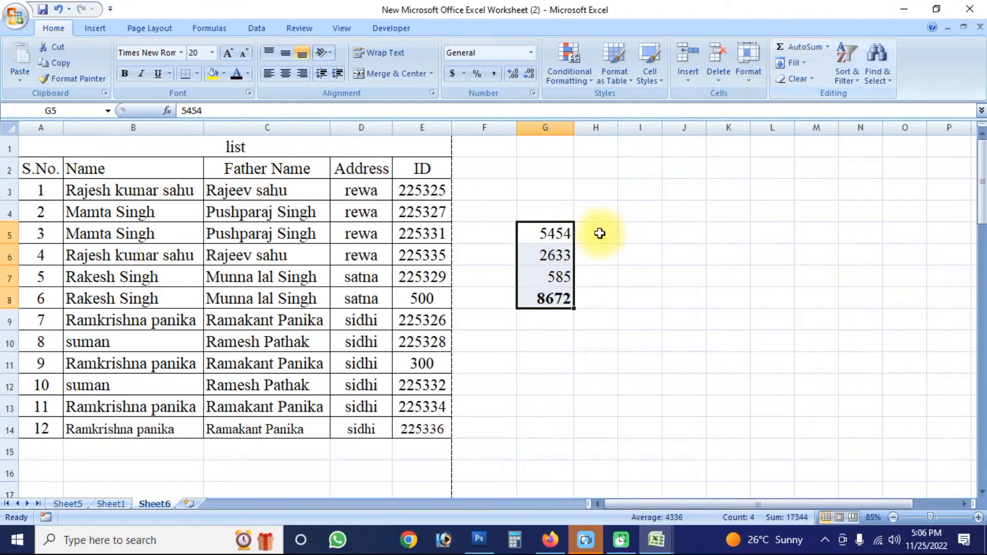
{"action": "left_click", "coordinate": [560, 312]}
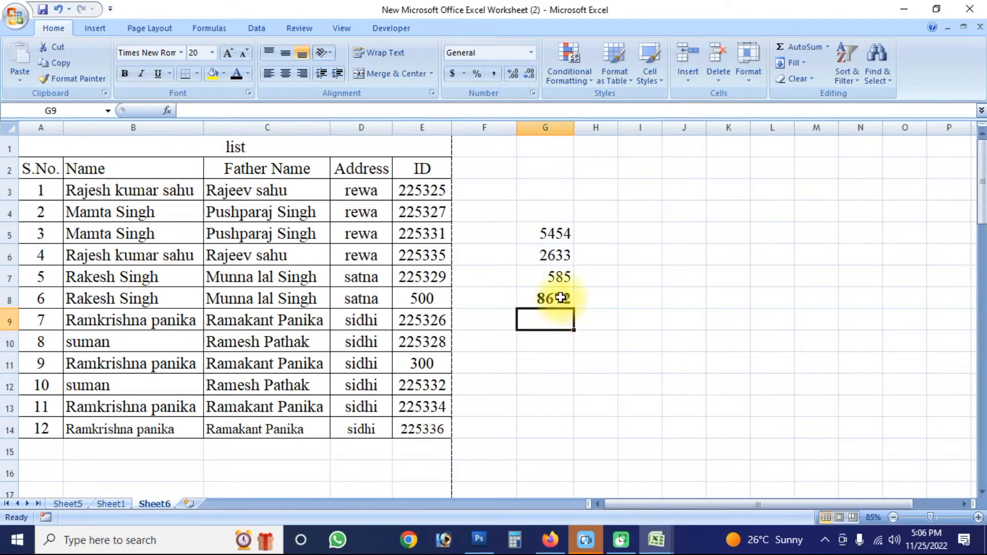
{"action": "left_click", "coordinate": [560, 298]}
{"action": "key", "text": "Delete"}
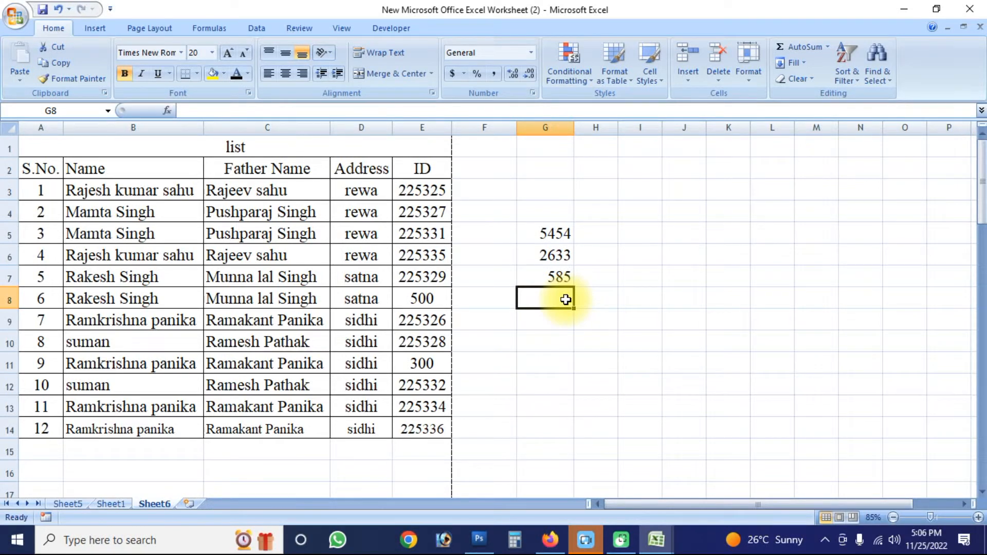
- Try an AutoSum formula directly in the empty cell G8, clear it again and save the workbook
{"action": "key", "text": "alt+equal"}
{"action": "key", "text": "Return"}
{"action": "left_click", "coordinate": [564, 299]}
{"action": "key", "text": "Delete"}
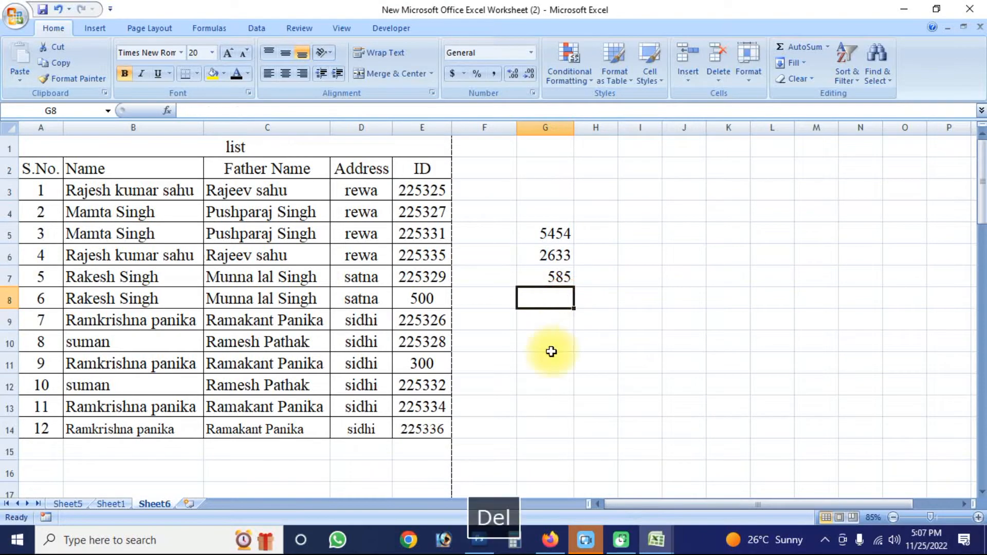
{"action": "key", "text": "ctrl+s"}
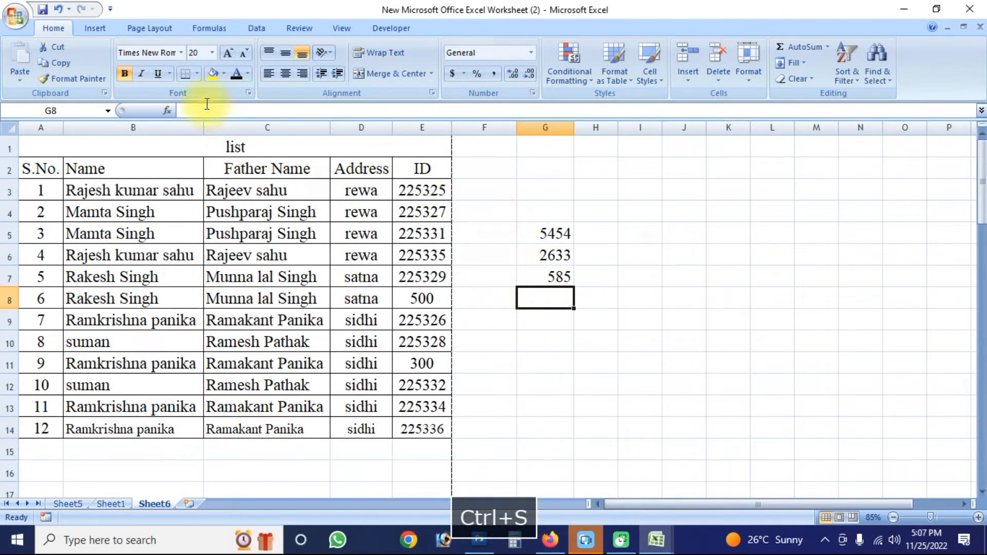
- Apply AutoSum from the Formulas features to the range G5:G7, and undo it
{"action": "left_click", "coordinate": [145, 28]}
{"action": "left_click", "coordinate": [195, 27]}
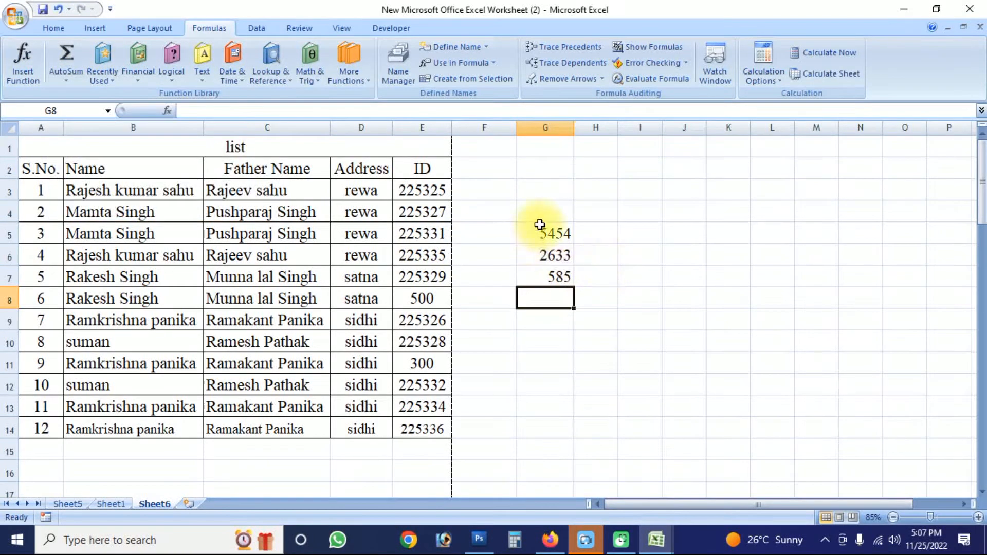
{"action": "left_click_drag", "start_coordinate": [539, 225], "coordinate": [555, 273]}
{"action": "left_click", "coordinate": [66, 53]}
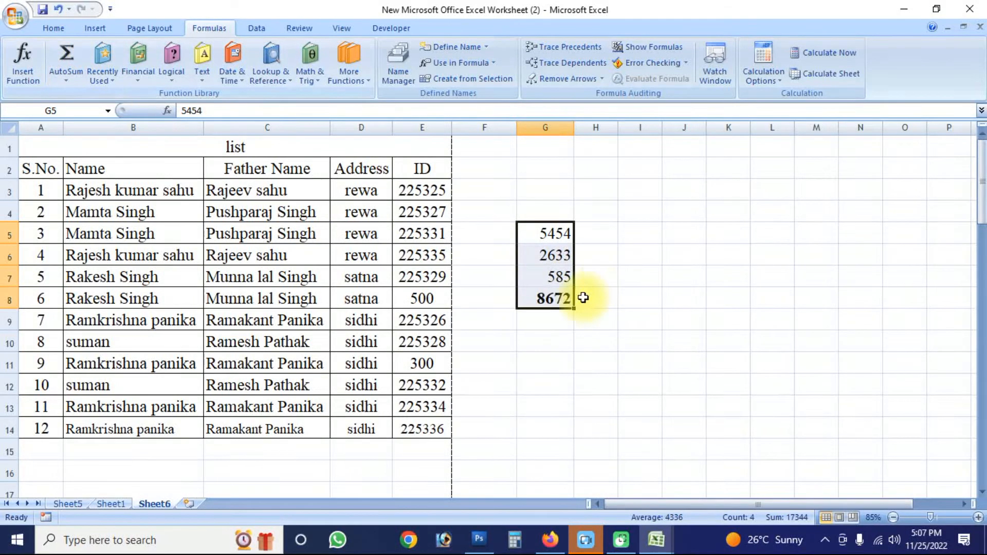
{"action": "key", "text": "ctrl+z"}
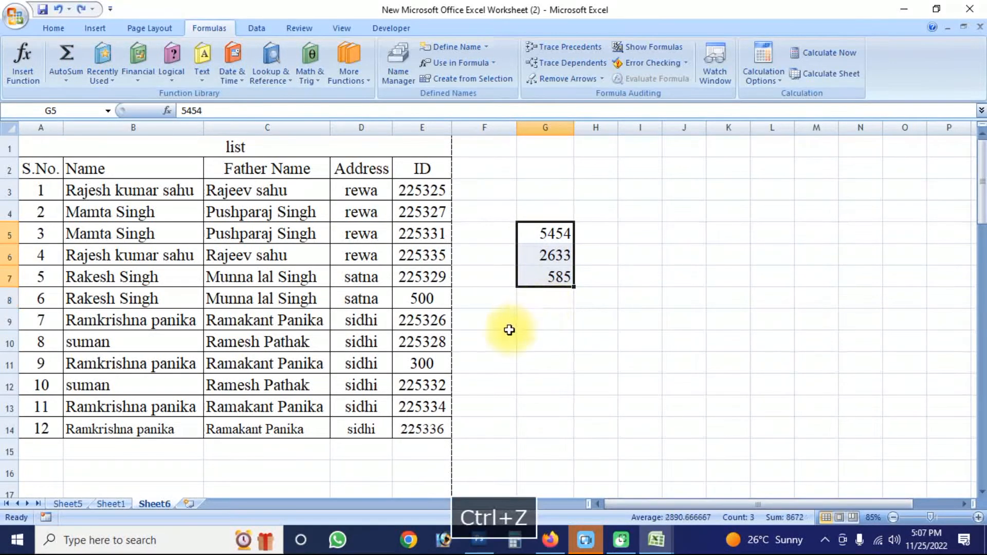
- Insert the recently used SUM function in cell G8 with the range G5:G7, and clear the cell
{"action": "left_click", "coordinate": [502, 340]}
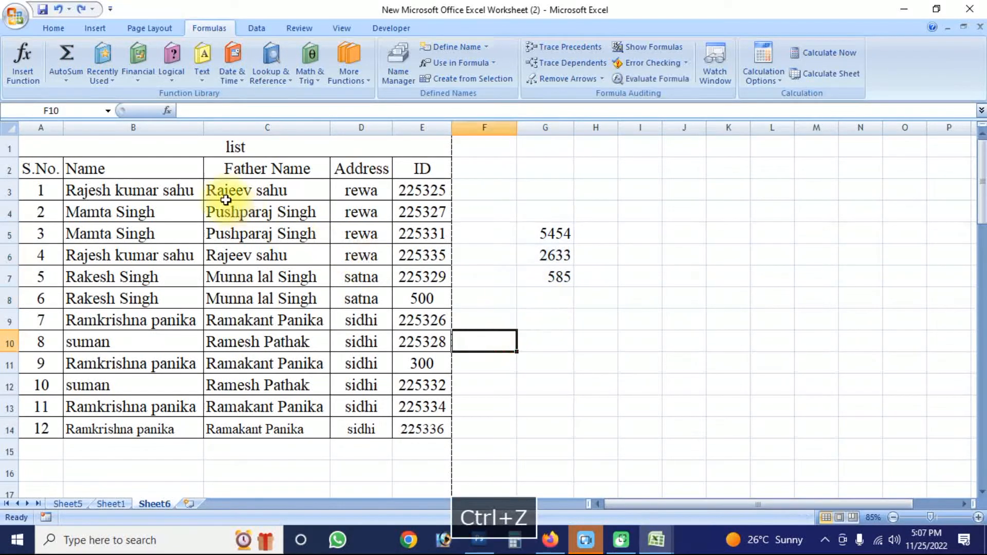
{"action": "left_click", "coordinate": [112, 82]}
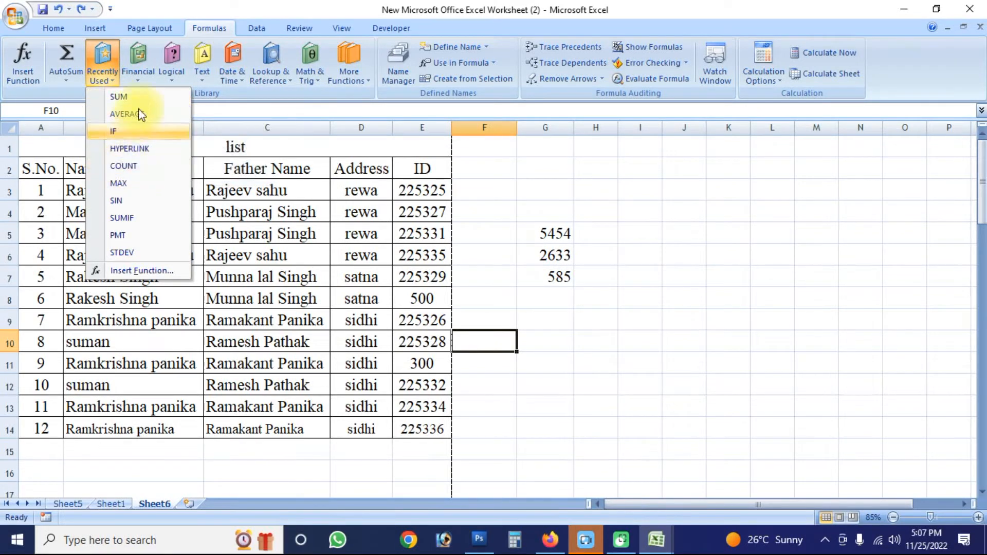
{"action": "left_click", "coordinate": [557, 235]}
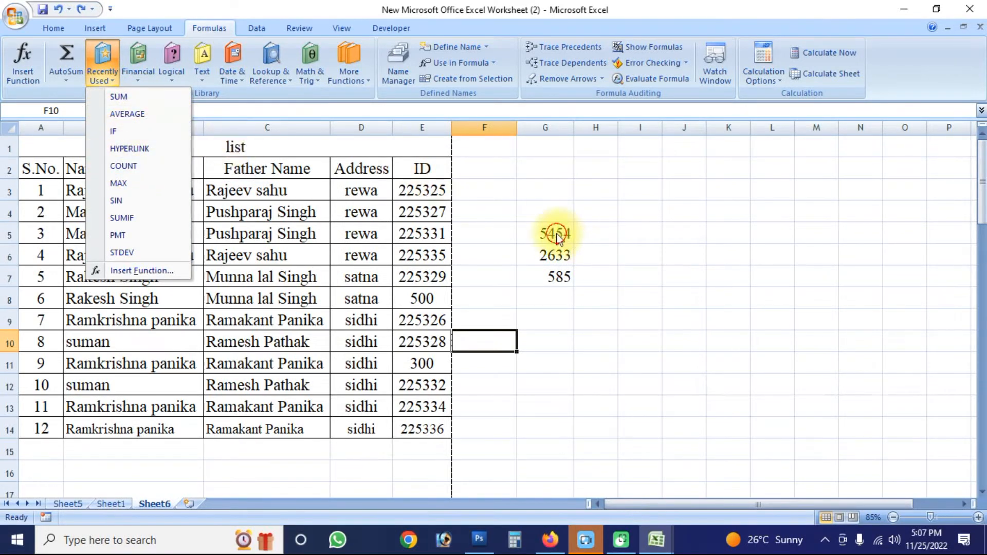
{"action": "left_click", "coordinate": [557, 295]}
{"action": "left_click", "coordinate": [118, 82]}
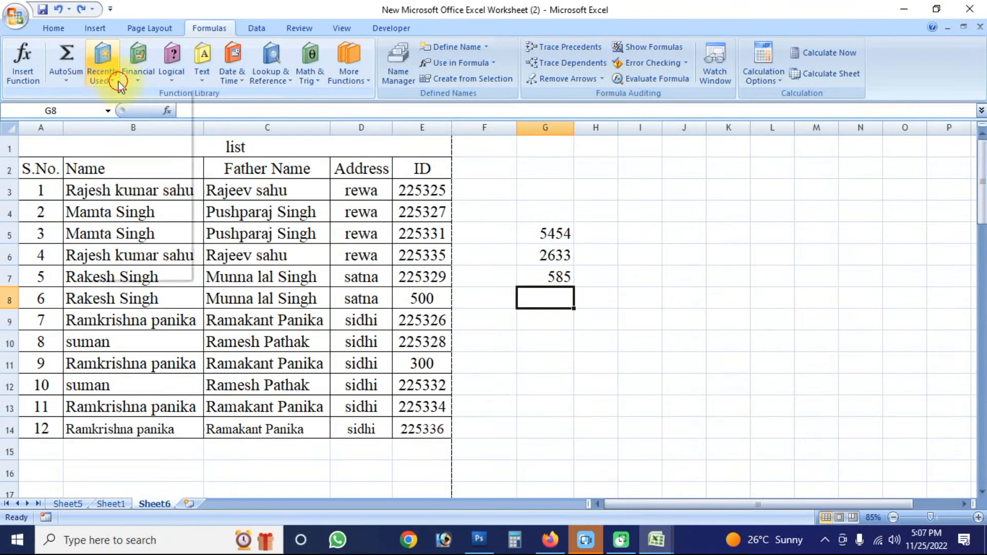
{"action": "left_click", "coordinate": [100, 98]}
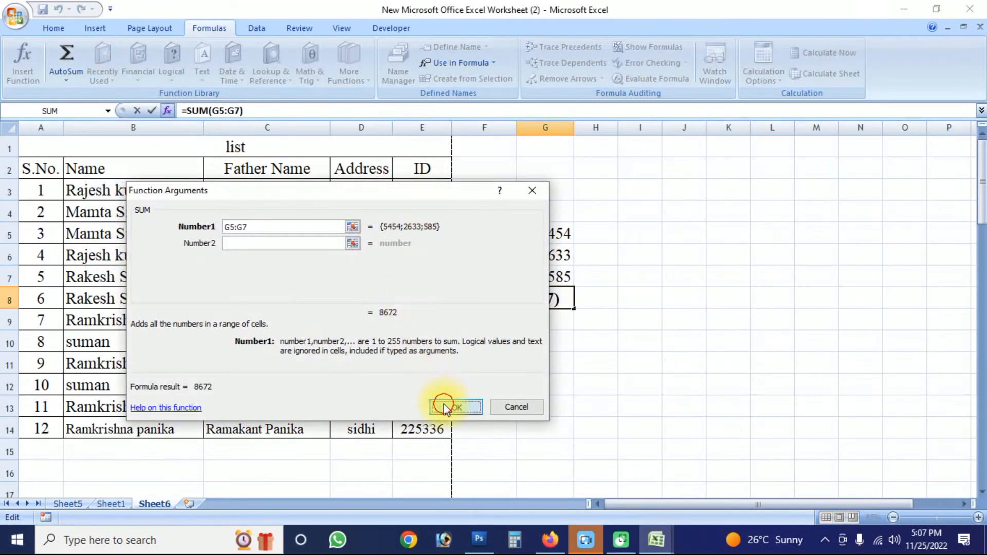
{"action": "left_click", "coordinate": [443, 406]}
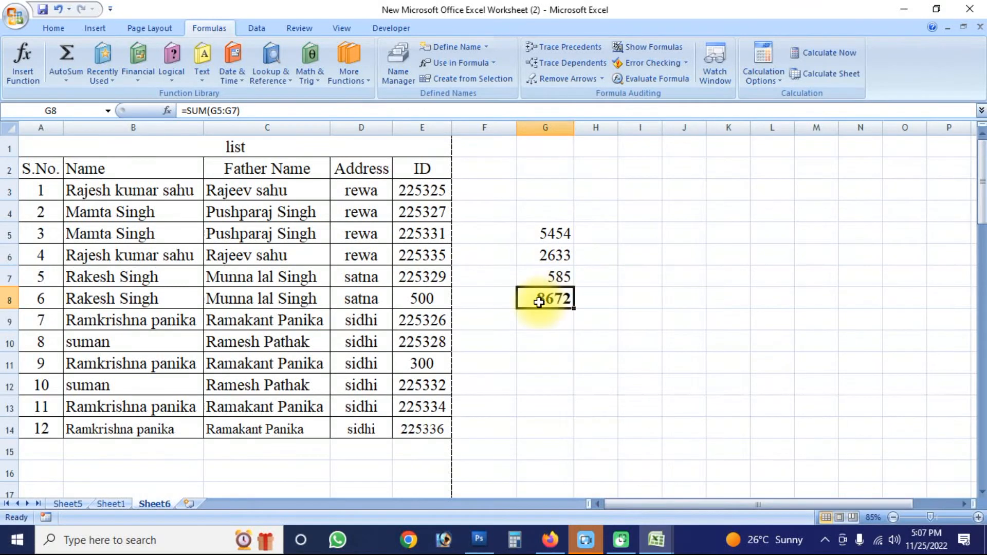
{"action": "key", "text": "Delete"}
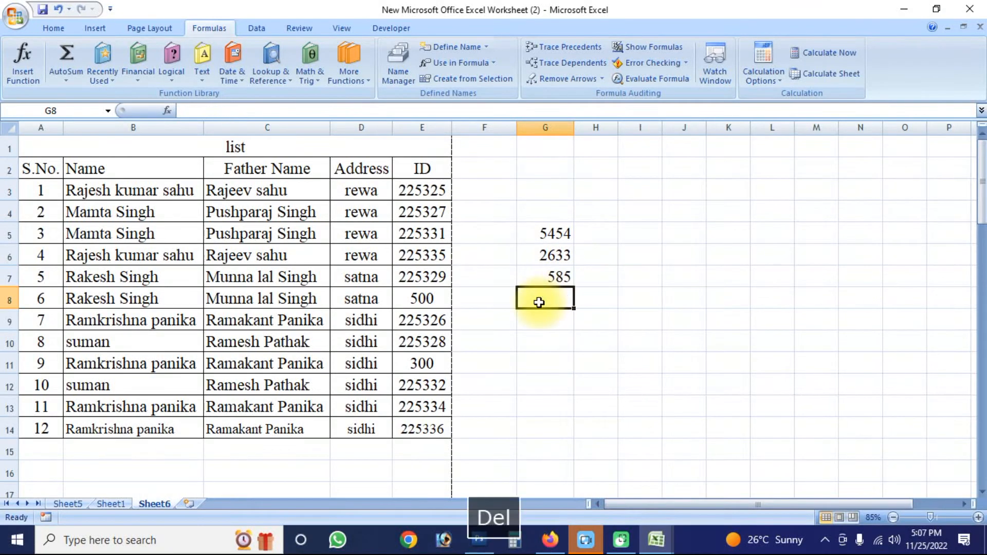
{"action": "left_click", "coordinate": [150, 82]}
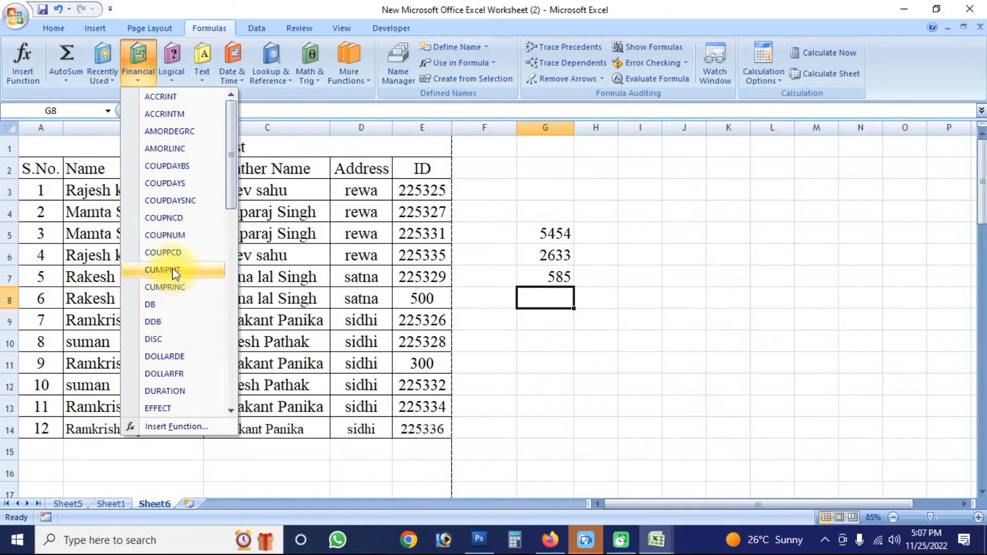
{"action": "scroll", "coordinate": [172, 269], "scroll_direction": "down", "scroll_amount": 2}
{"action": "scroll", "coordinate": [172, 141], "scroll_direction": "up", "scroll_amount": 2}
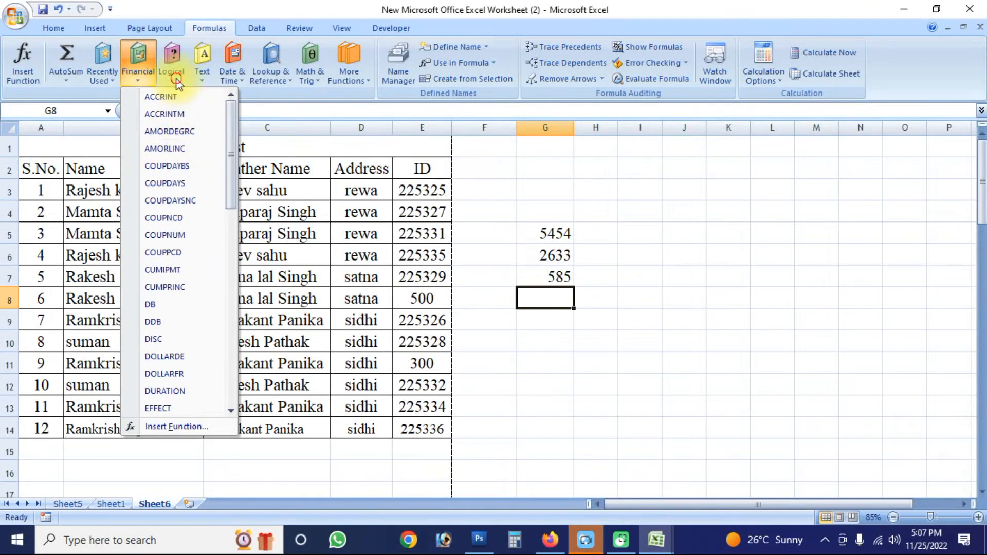
{"action": "left_click", "coordinate": [177, 83]}
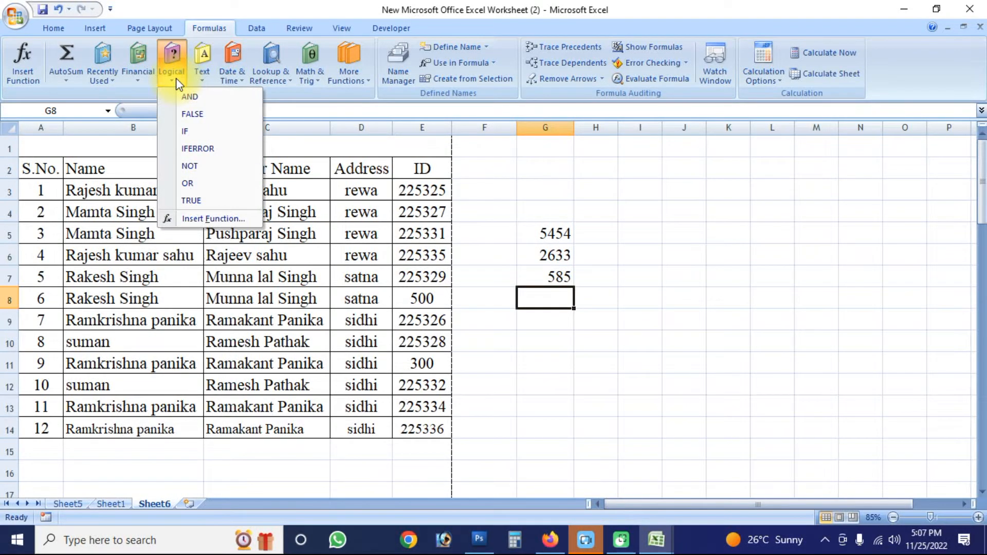
- Try the CLEAN text function in cell G8 with the range G5:G8 as its argument
{"action": "left_click", "coordinate": [204, 77]}
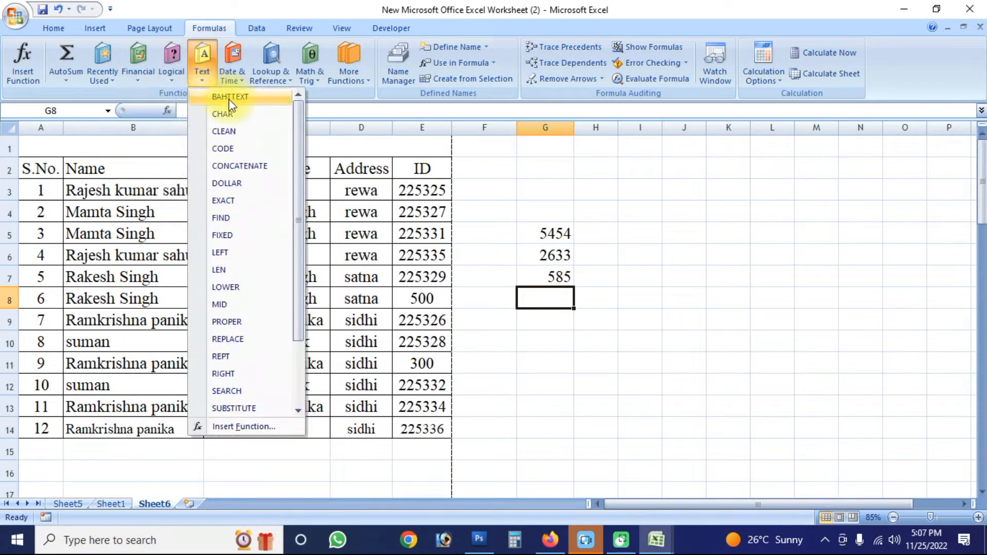
{"action": "left_click", "coordinate": [233, 132]}
{"action": "left_click", "coordinate": [454, 369]}
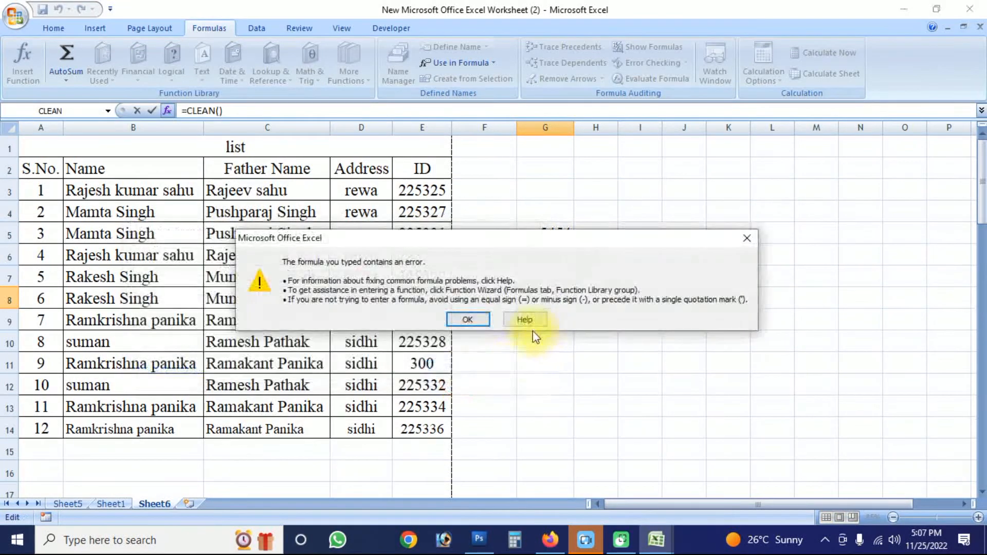
{"action": "left_click", "coordinate": [747, 238]}
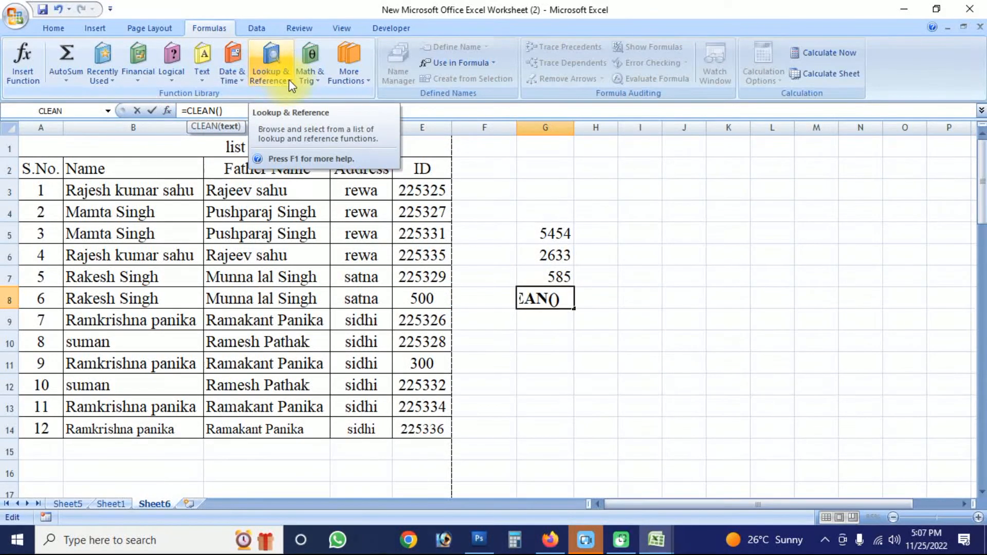
{"action": "left_click", "coordinate": [550, 298]}
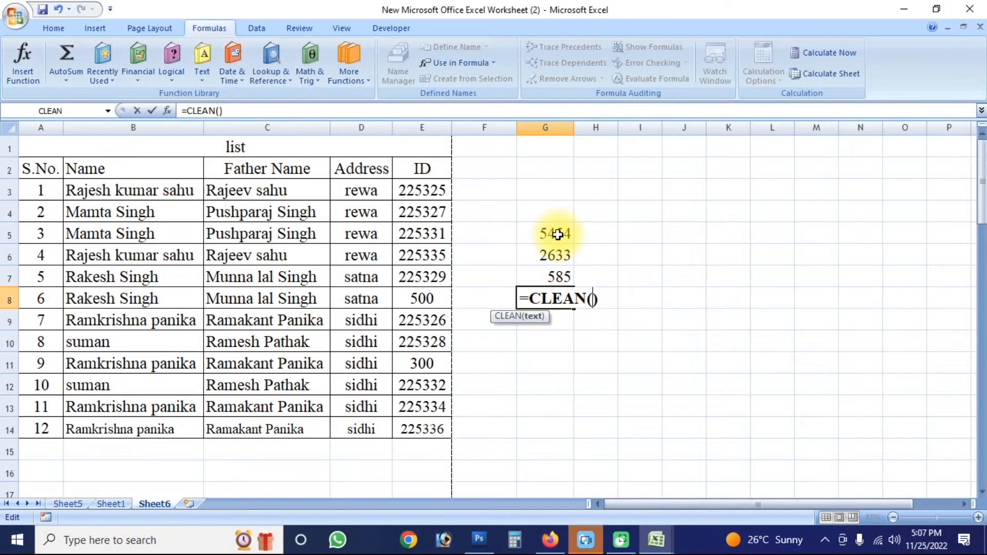
{"action": "left_click_drag", "start_coordinate": [558, 235], "coordinate": [563, 301]}
{"action": "key", "text": "Delete"}
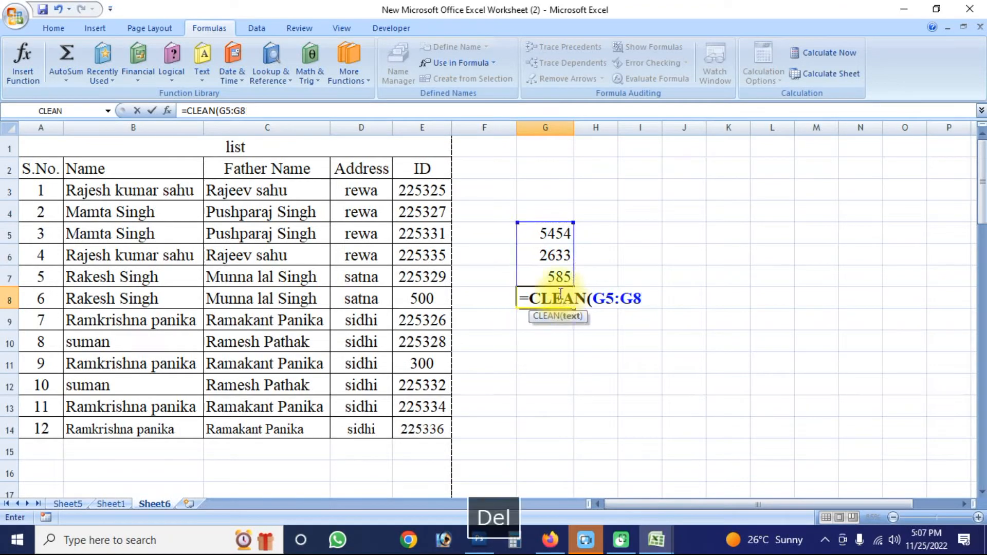
{"action": "key", "text": "Return"}
{"action": "left_click", "coordinate": [520, 333]}
- Clear the sample numbers and the trial formula from the range G5:G9
{"action": "left_click_drag", "start_coordinate": [552, 234], "coordinate": [555, 313]}
{"action": "key", "text": "Delete"}
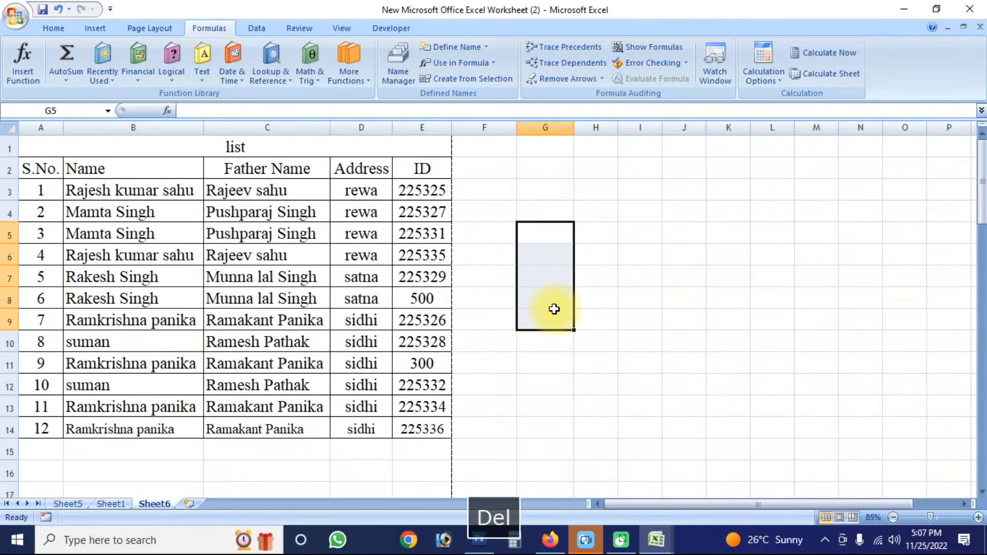
{"action": "left_click", "coordinate": [564, 394]}
- Insert a DATE function in cell H7 as =DATE(2022,25,12), and delete it again
{"action": "left_click", "coordinate": [597, 273]}
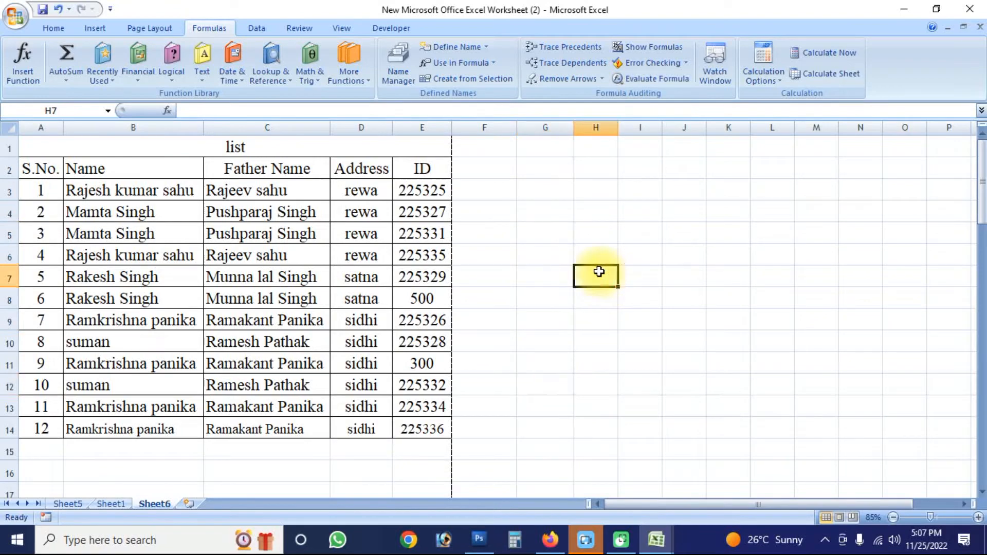
{"action": "left_click", "coordinate": [238, 81]}
{"action": "left_click", "coordinate": [252, 96]}
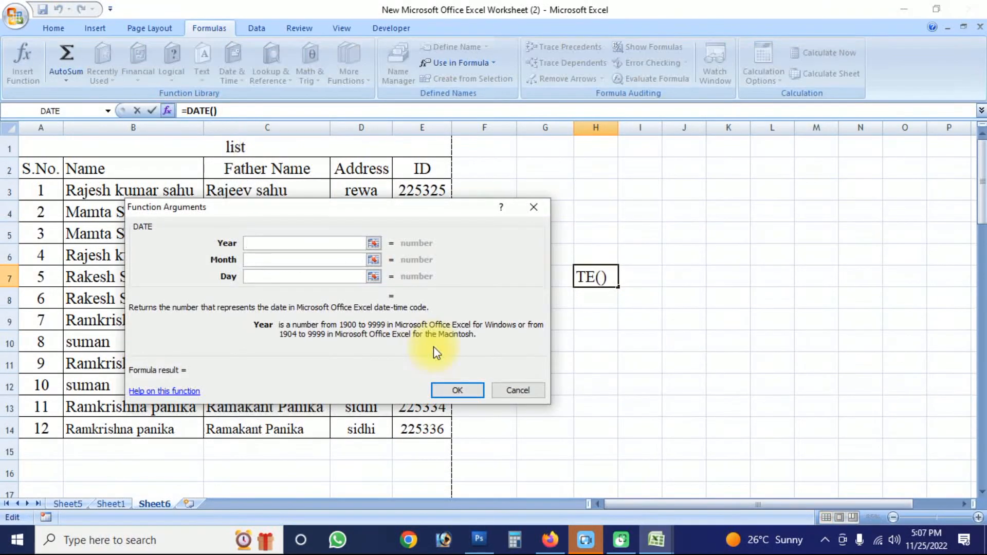
{"action": "left_click", "coordinate": [455, 390]}
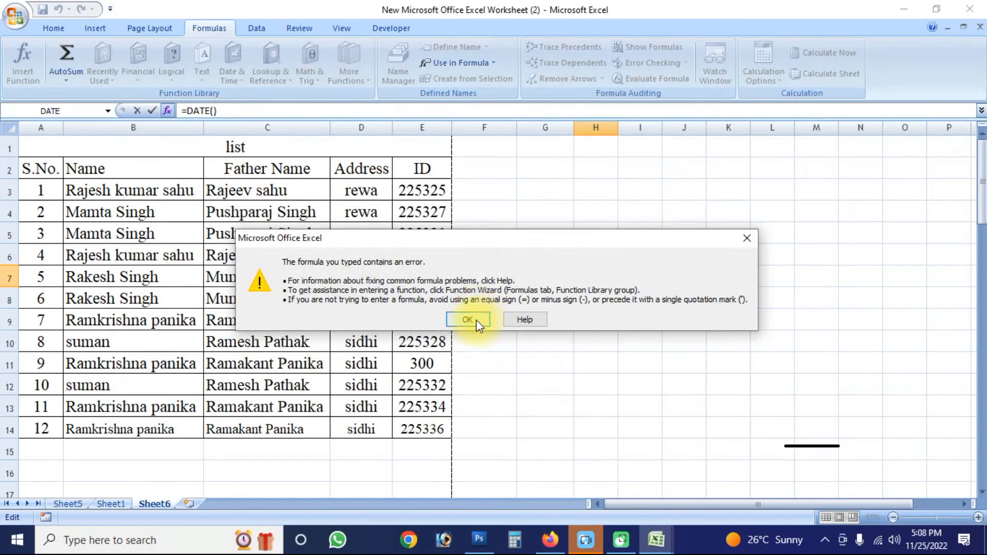
{"action": "left_click", "coordinate": [476, 319]}
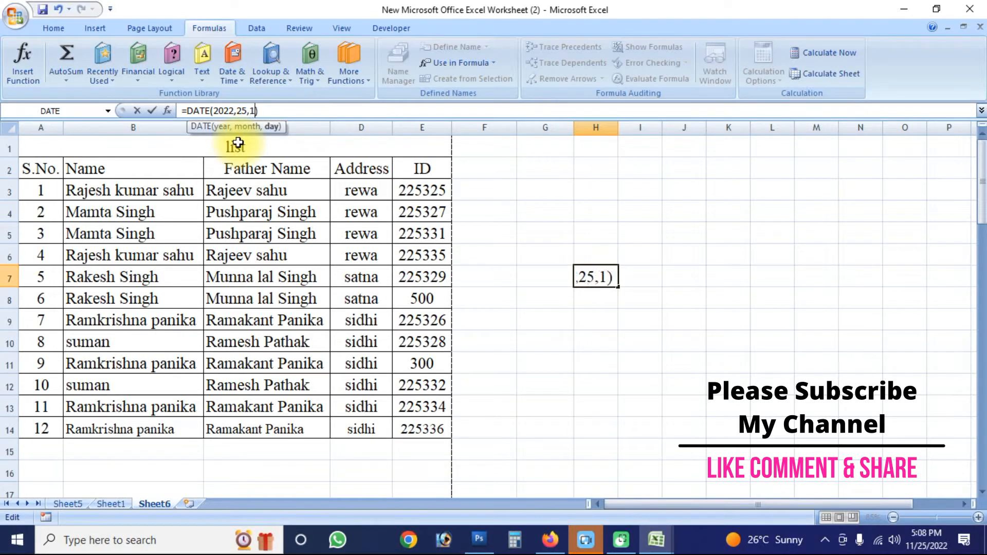
{"action": "type", "text": "2"}
{"action": "key", "text": "Return"}
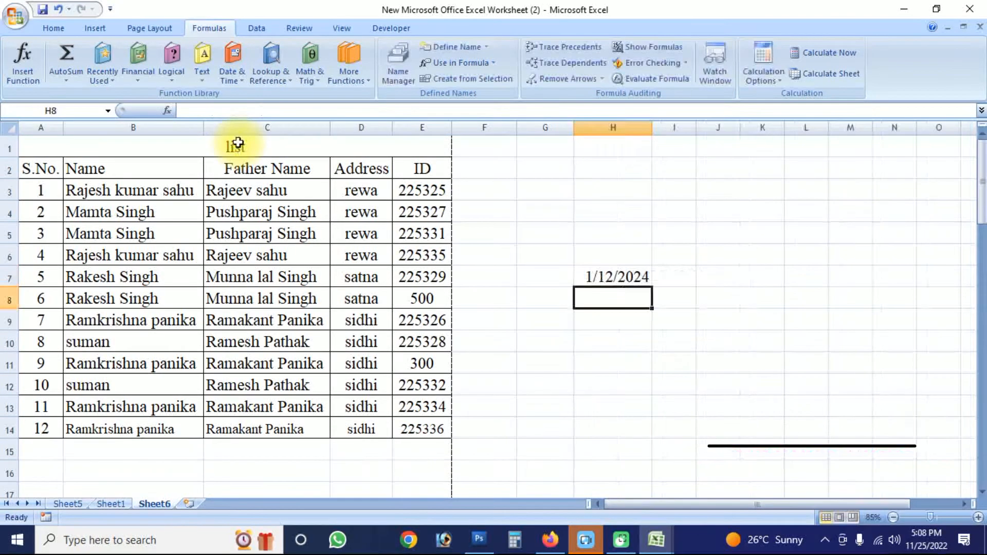
{"action": "left_click", "coordinate": [625, 276]}
{"action": "key", "text": "Delete"}
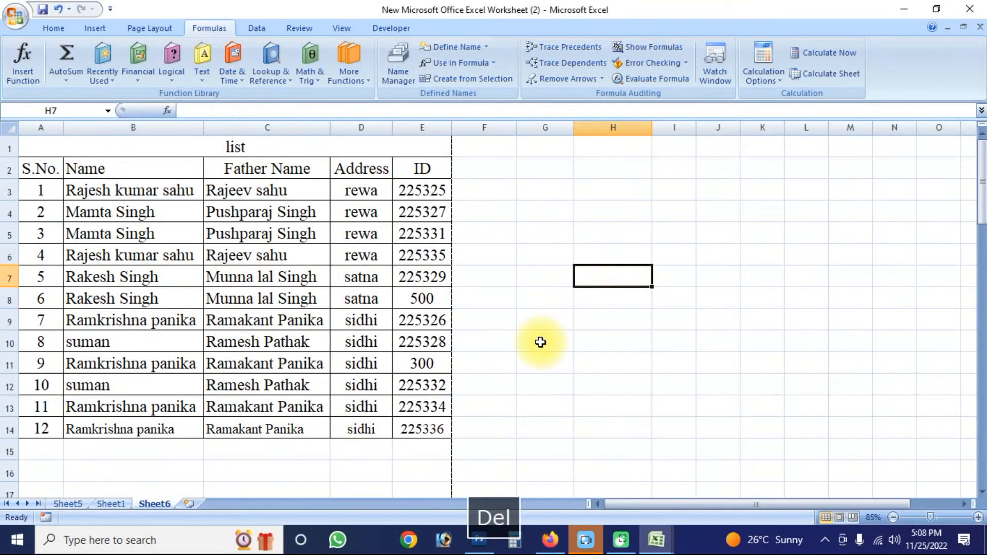
- Look through the Date & Time, Lookup & Reference, Math & Trig and More Functions categories and the Define Name options
{"action": "left_click", "coordinate": [232, 72]}
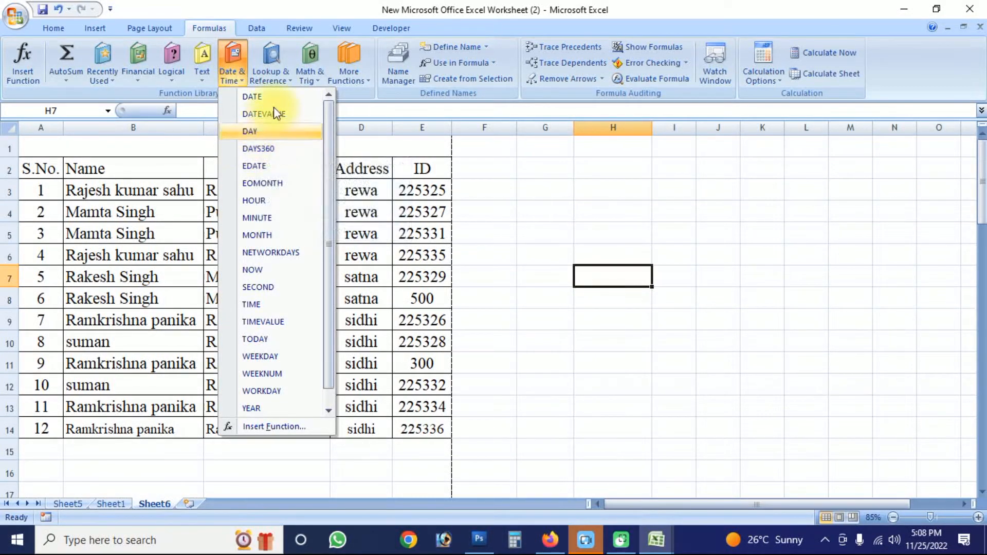
{"action": "left_click", "coordinate": [522, 278]}
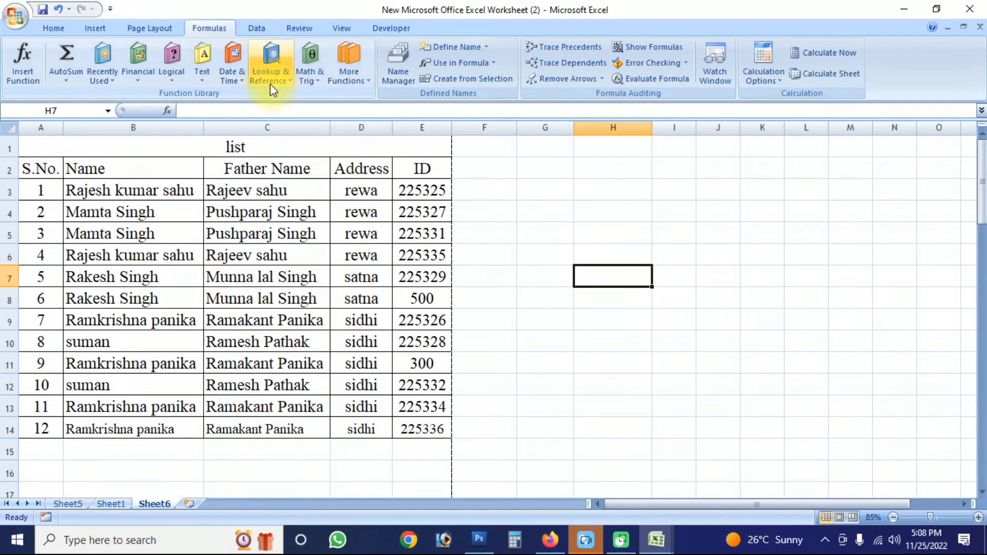
{"action": "left_click", "coordinate": [289, 82]}
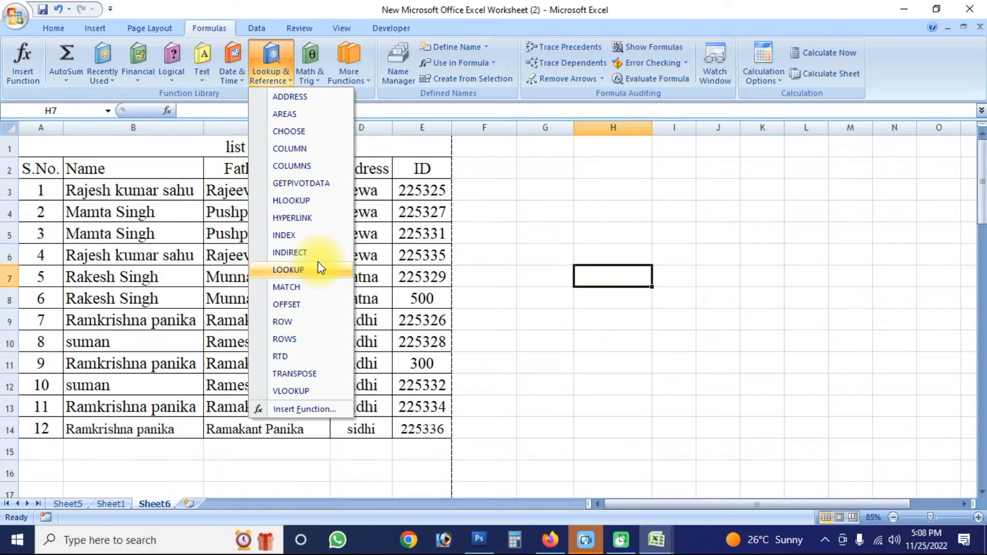
{"action": "left_click", "coordinate": [509, 218]}
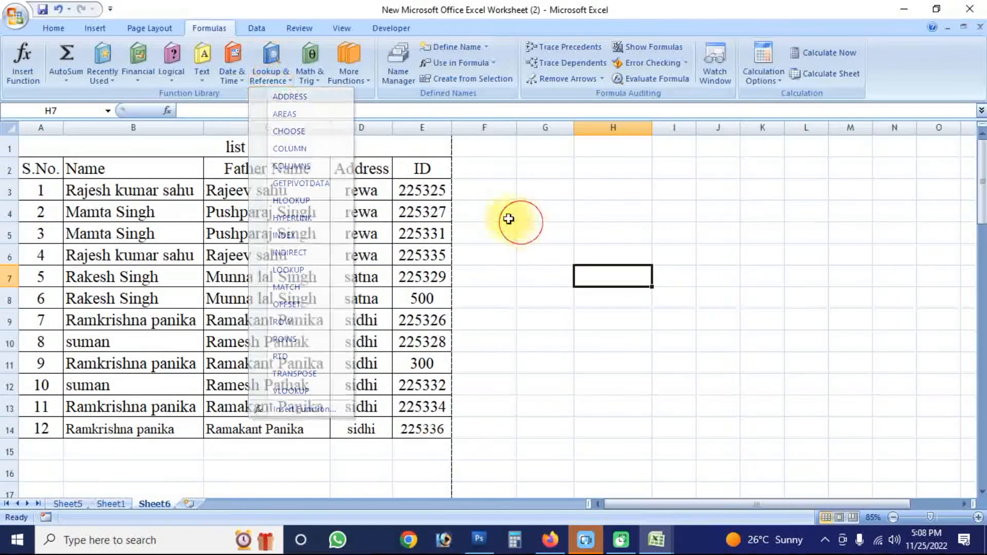
{"action": "left_click", "coordinate": [319, 80]}
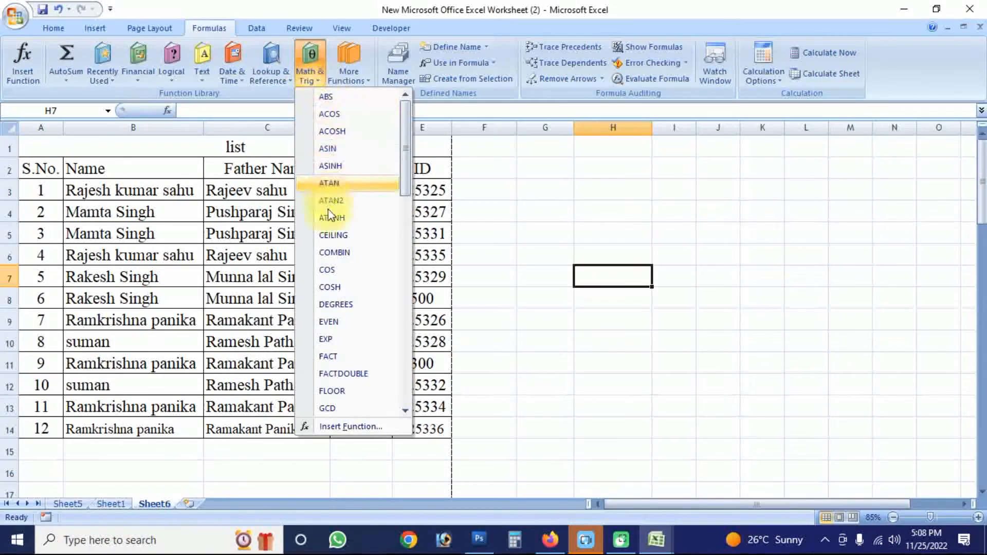
{"action": "scroll", "coordinate": [334, 253], "scroll_direction": "down", "scroll_amount": 7}
{"action": "scroll", "coordinate": [335, 278], "scroll_direction": "up", "scroll_amount": 7}
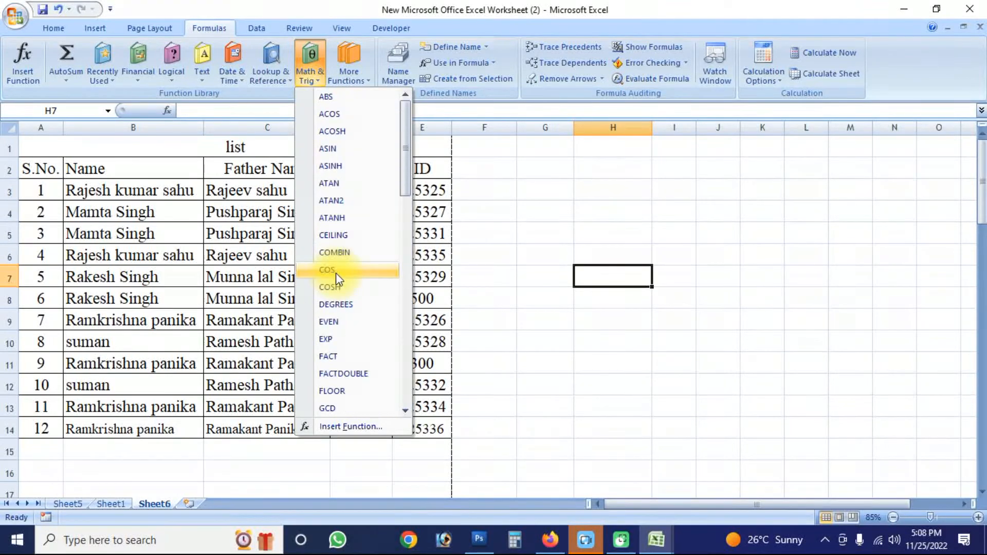
{"action": "left_click", "coordinate": [482, 221]}
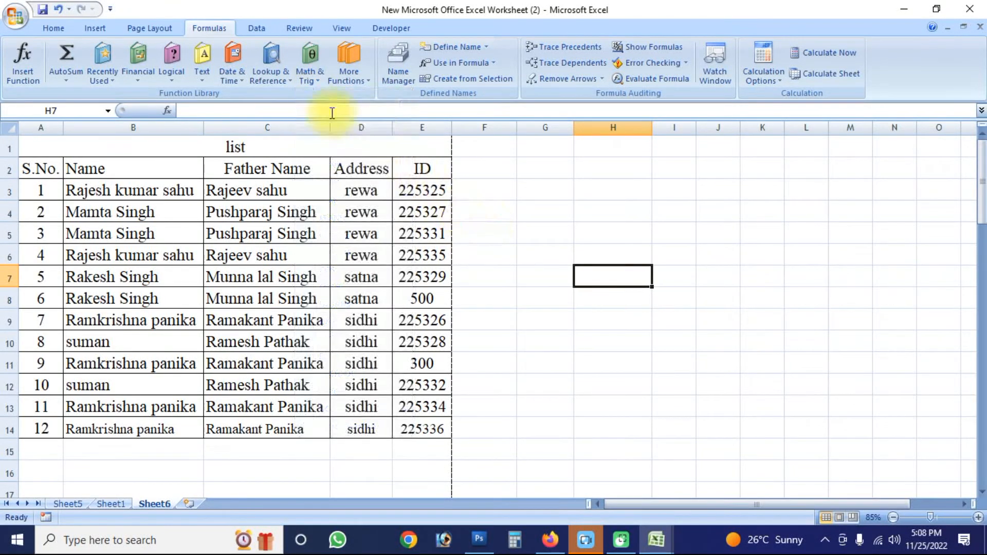
{"action": "left_click", "coordinate": [364, 81]}
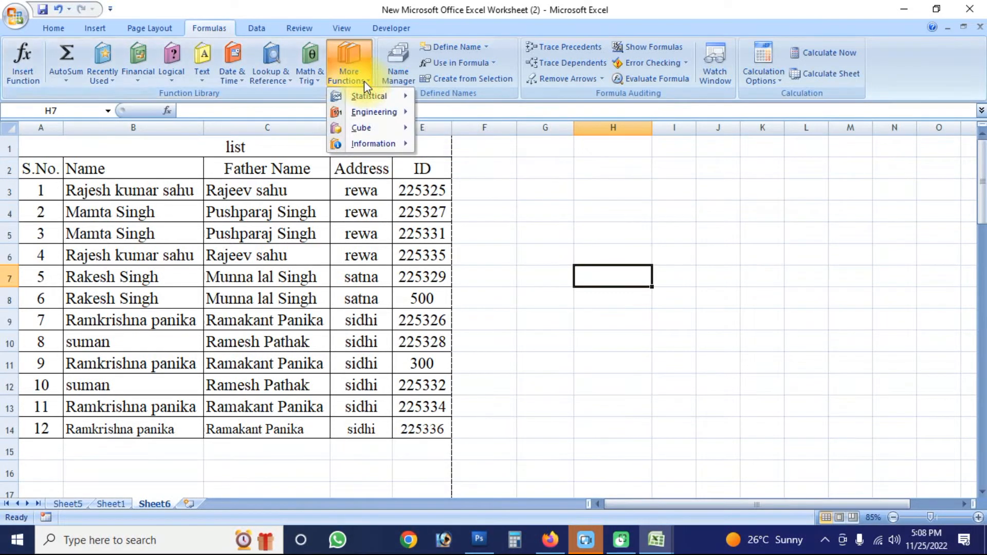
{"action": "left_click", "coordinate": [601, 178]}
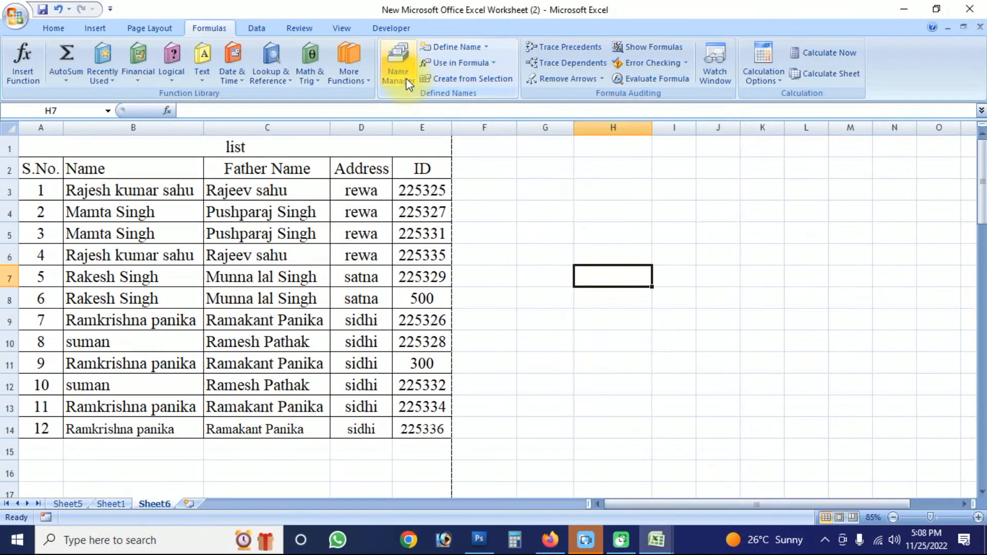
{"action": "left_click", "coordinate": [486, 47]}
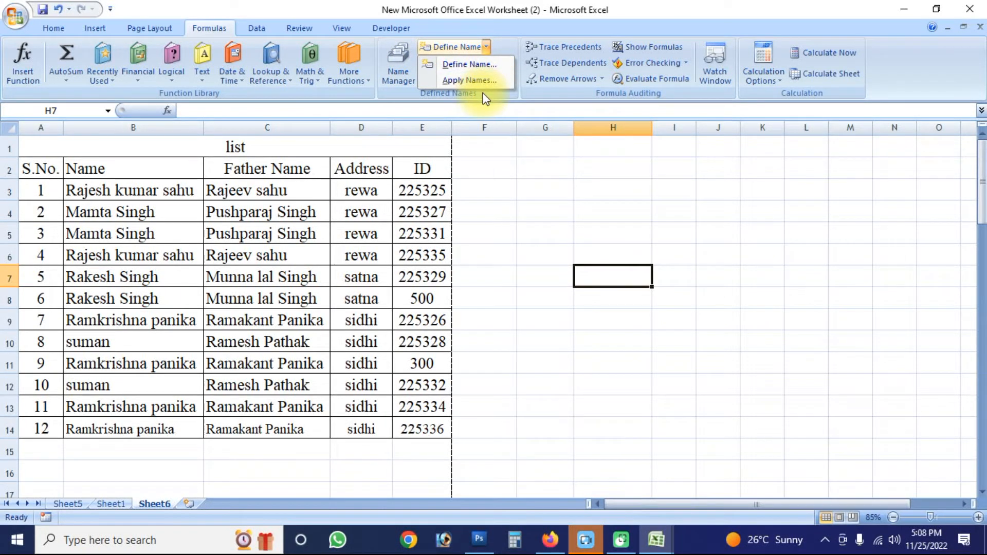
{"action": "left_click", "coordinate": [529, 186]}
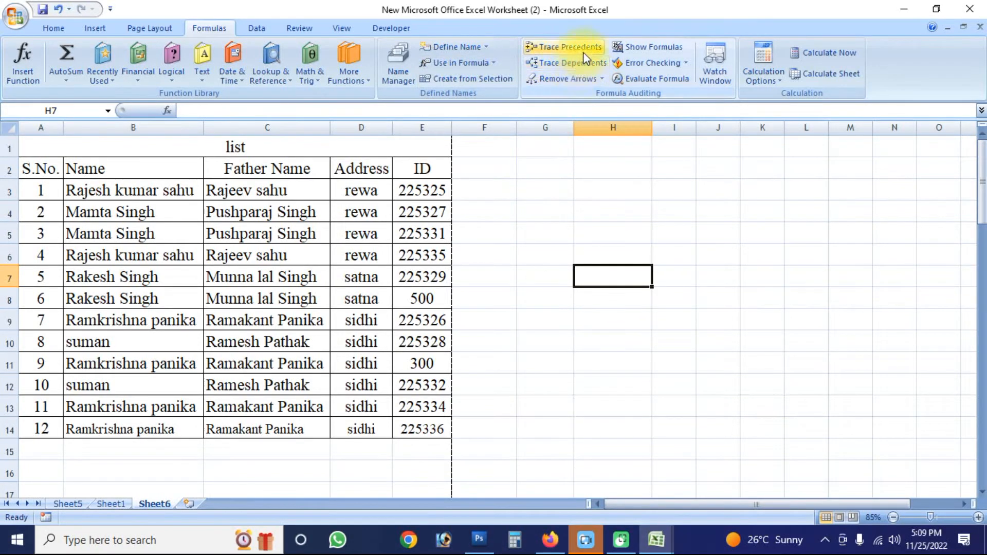
- Turn on Show Formulas for the sheet and undo the deletion of the DATE formula in cell H7
{"action": "left_click", "coordinate": [668, 52]}
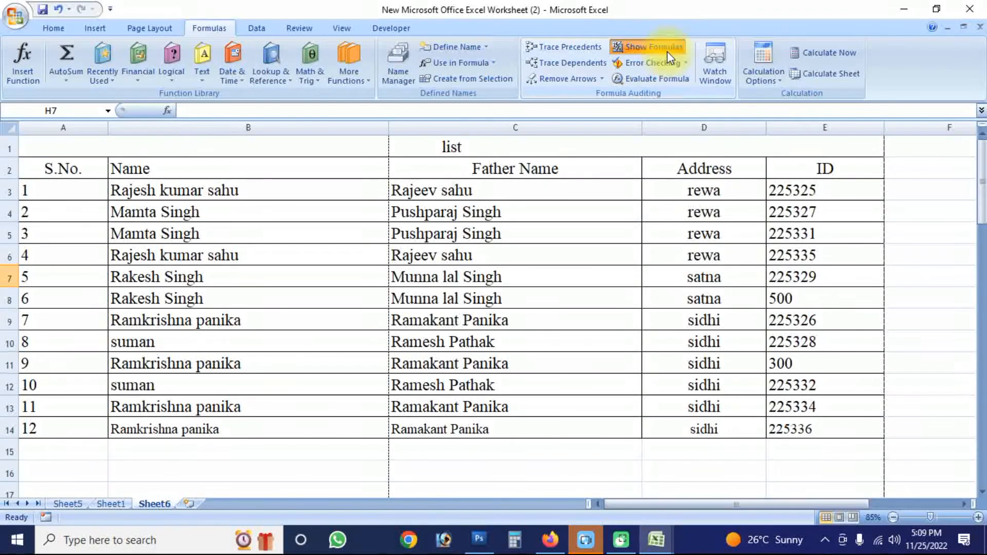
{"action": "key", "text": "ctrl+z"}
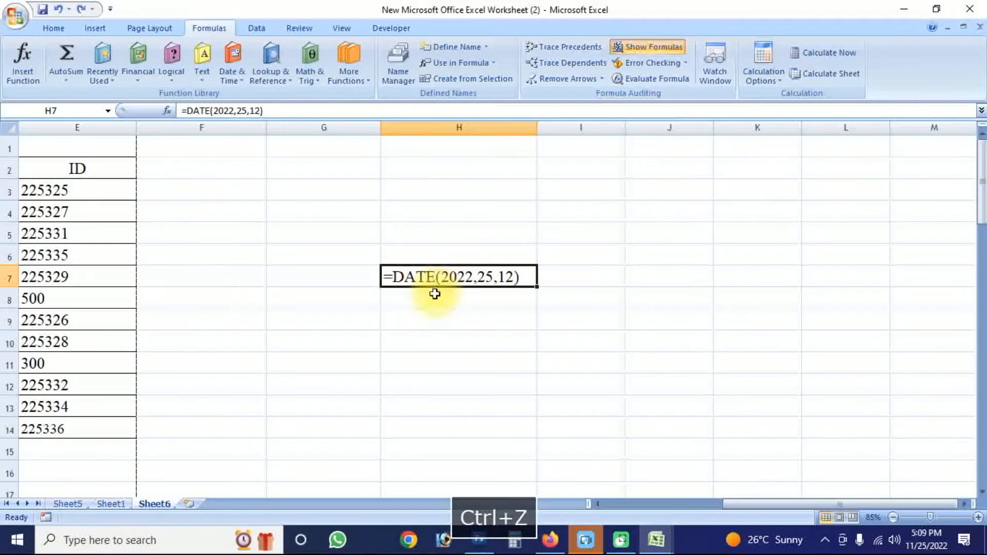
- Clear the DATE formula by emptying the range H5:H10, and view the calculation options
{"action": "left_click_drag", "start_coordinate": [555, 340], "coordinate": [555, 323]}
{"action": "left_click_drag", "start_coordinate": [514, 234], "coordinate": [465, 335]}
{"action": "key", "text": "Delete"}
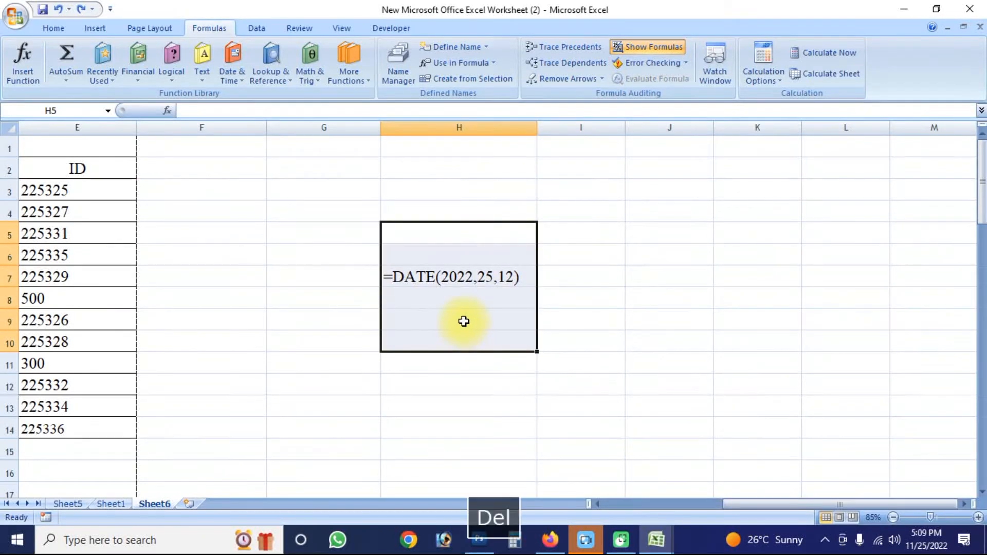
{"action": "left_click", "coordinate": [614, 229]}
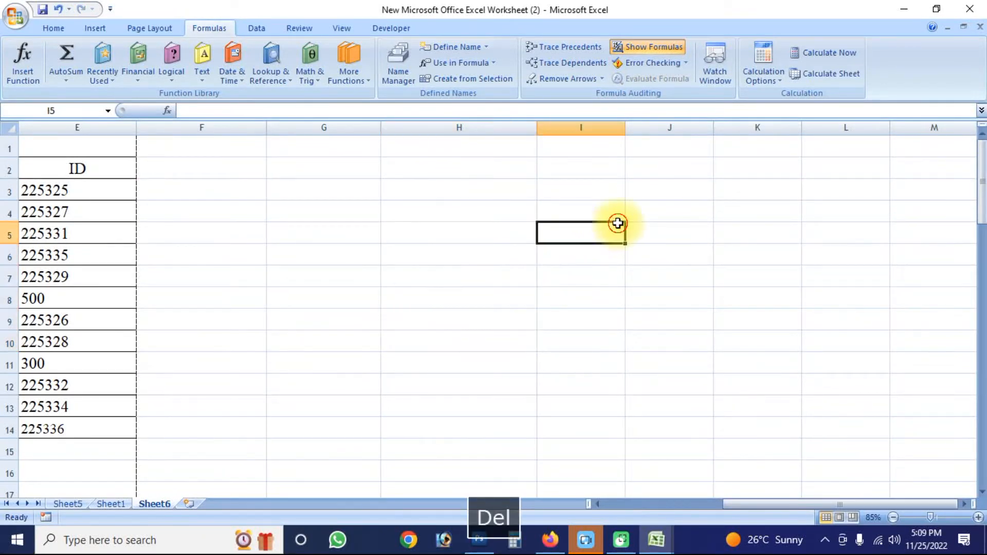
{"action": "left_click", "coordinate": [766, 77]}
{"action": "left_click", "coordinate": [781, 170]}
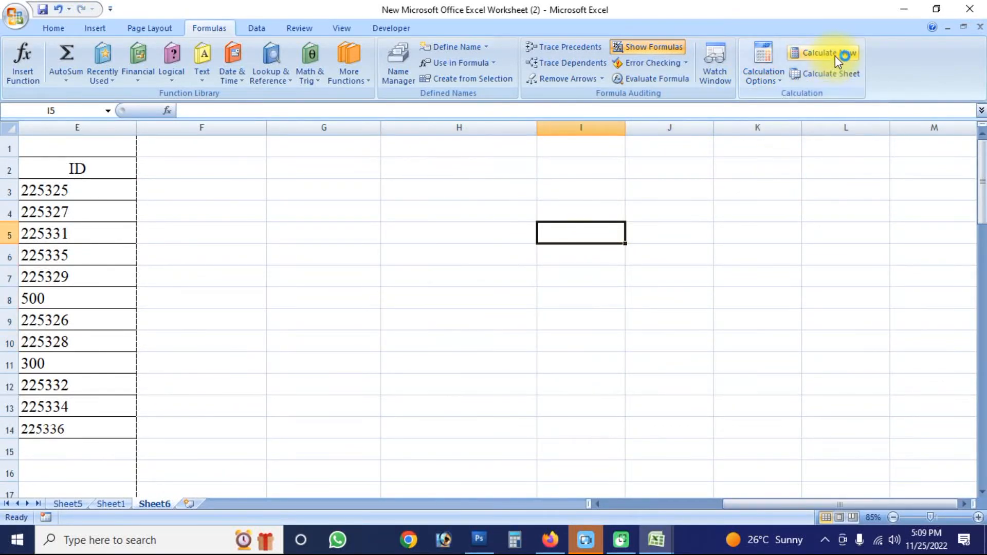
- Enter the sample number 5 in each of the cells H4, H5 and H6
{"action": "left_click", "coordinate": [535, 213]}
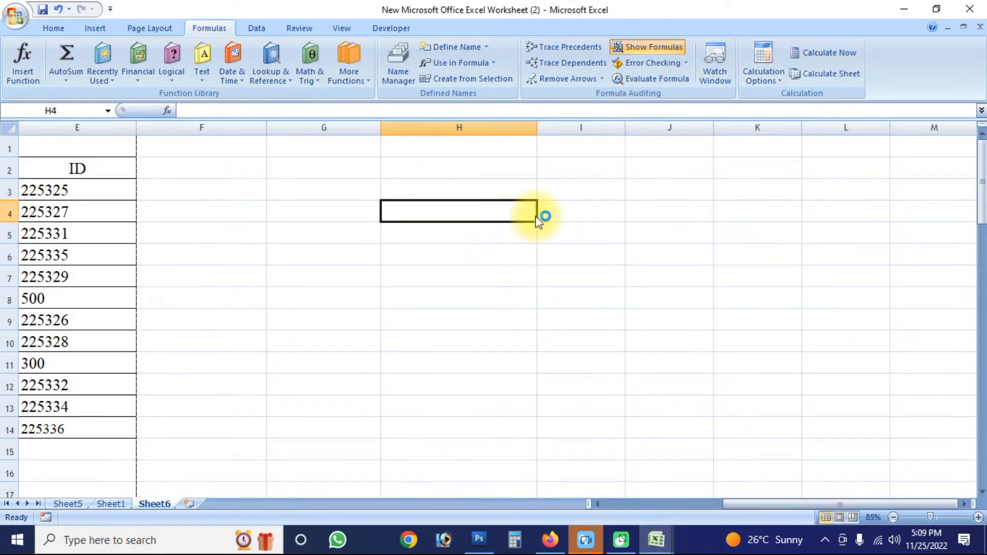
{"action": "type", "text": "5"}
{"action": "key", "text": "Return"}
{"action": "type", "text": "5"}
{"action": "key", "text": "Return"}
{"action": "type", "text": "5"}
{"action": "key", "text": "Return"}
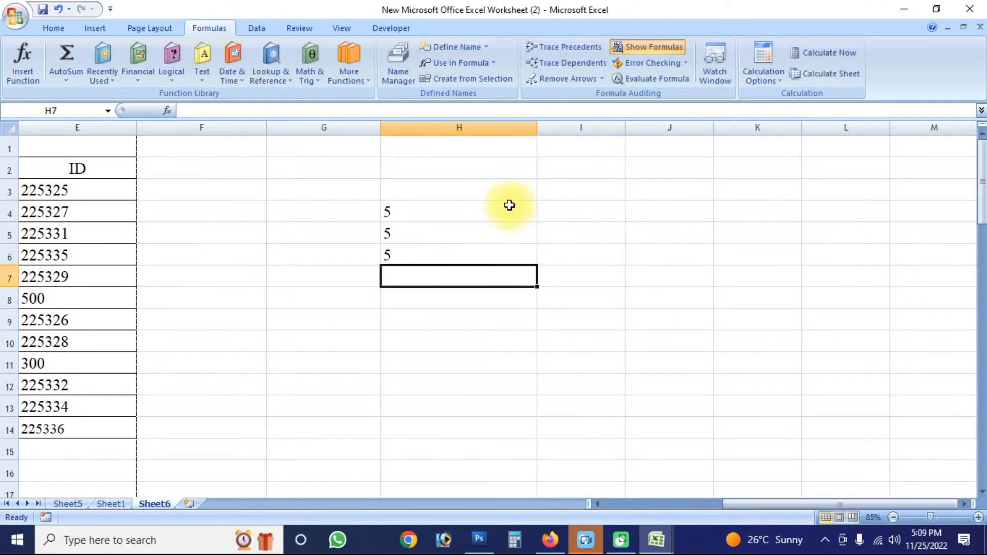
{"action": "left_click_drag", "start_coordinate": [513, 208], "coordinate": [498, 258]}
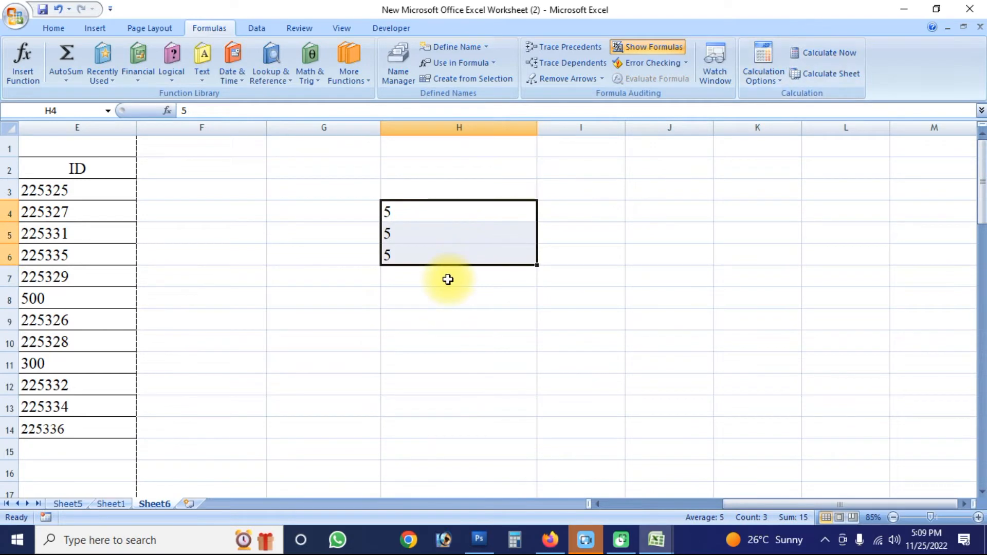
{"action": "left_click", "coordinate": [455, 258]}
{"action": "left_click", "coordinate": [399, 295]}
{"action": "left_click_drag", "start_coordinate": [419, 273], "coordinate": [417, 211]}
{"action": "left_click", "coordinate": [389, 320]}
{"action": "left_click", "coordinate": [53, 29]}
{"action": "left_click", "coordinate": [214, 27]}
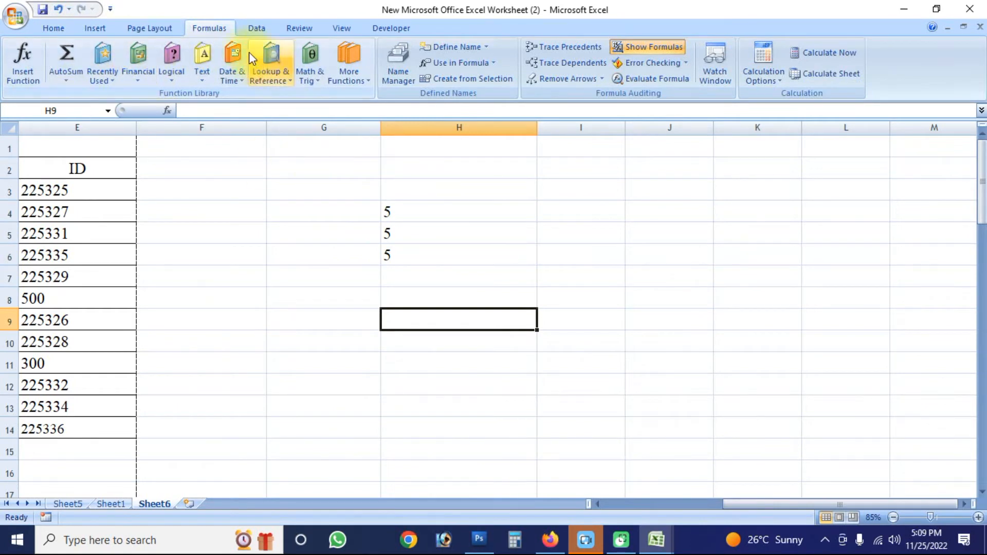
{"action": "left_click", "coordinate": [260, 30]}
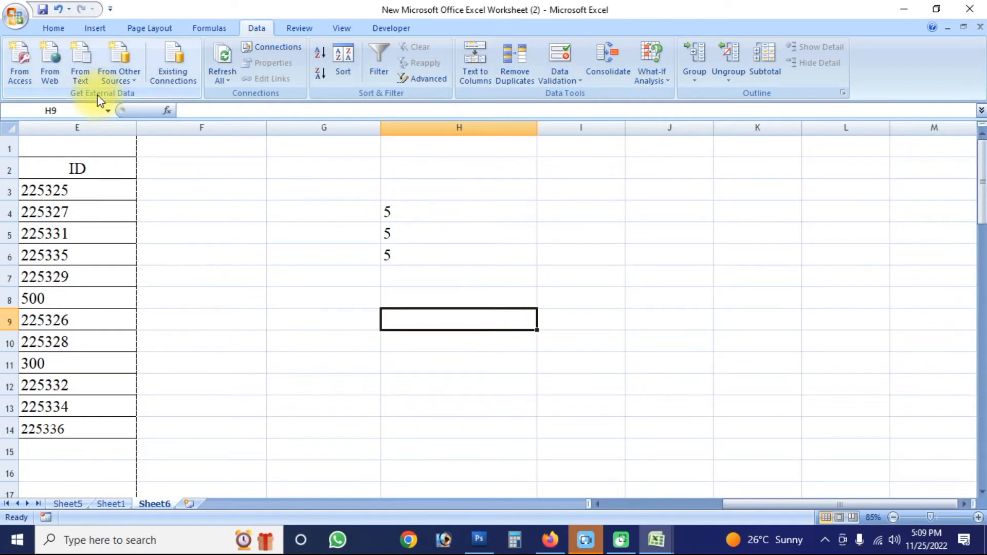
{"action": "left_click", "coordinate": [296, 449]}
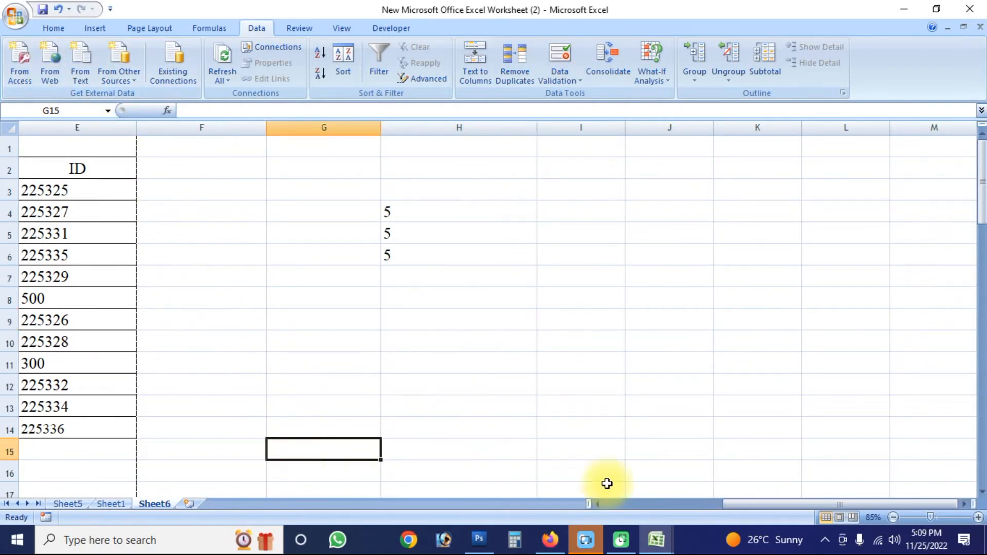
- Autofit the widths of columns A to E to the contents of the list
{"action": "left_click", "coordinate": [615, 502]}
{"action": "left_click", "coordinate": [56, 180]}
{"action": "left_click_drag", "start_coordinate": [62, 126], "coordinate": [877, 126]}
{"action": "left_click_drag", "start_coordinate": [765, 130], "coordinate": [765, 129]}
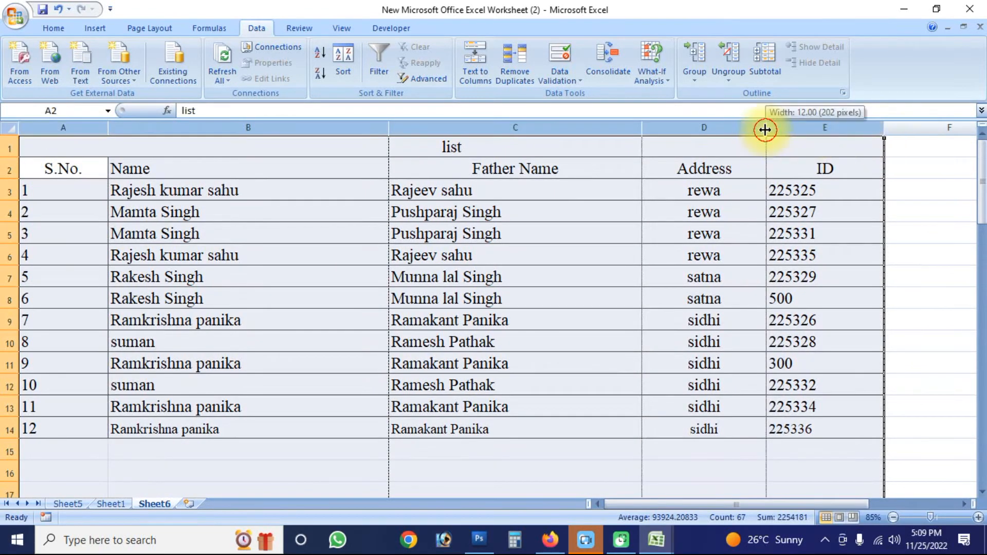
{"action": "double_click", "coordinate": [765, 130]}
{"action": "left_click", "coordinate": [244, 232]}
- Clear the sample numbers from the range H4:H6
{"action": "left_click_drag", "start_coordinate": [703, 196], "coordinate": [706, 280]}
{"action": "key", "text": "Delete"}
{"action": "left_click", "coordinate": [564, 337]}
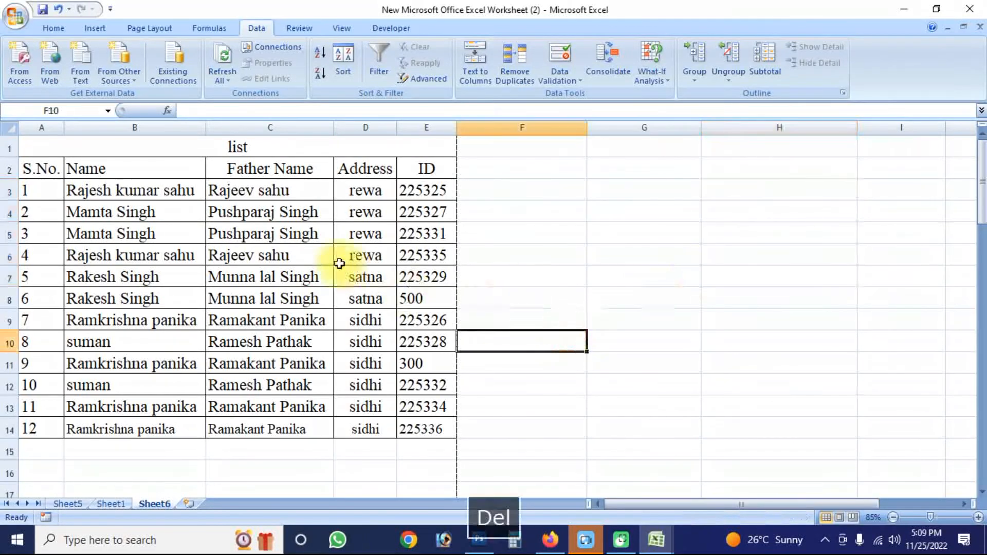
- Apply centre alignment to the serial number column A
{"action": "left_click", "coordinate": [81, 258]}
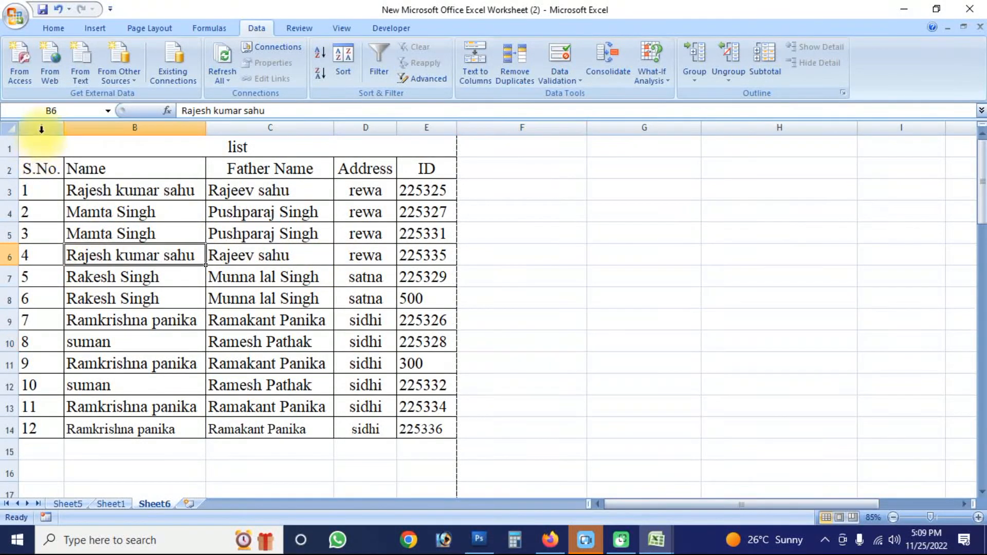
{"action": "left_click", "coordinate": [41, 128]}
{"action": "left_click", "coordinate": [65, 29]}
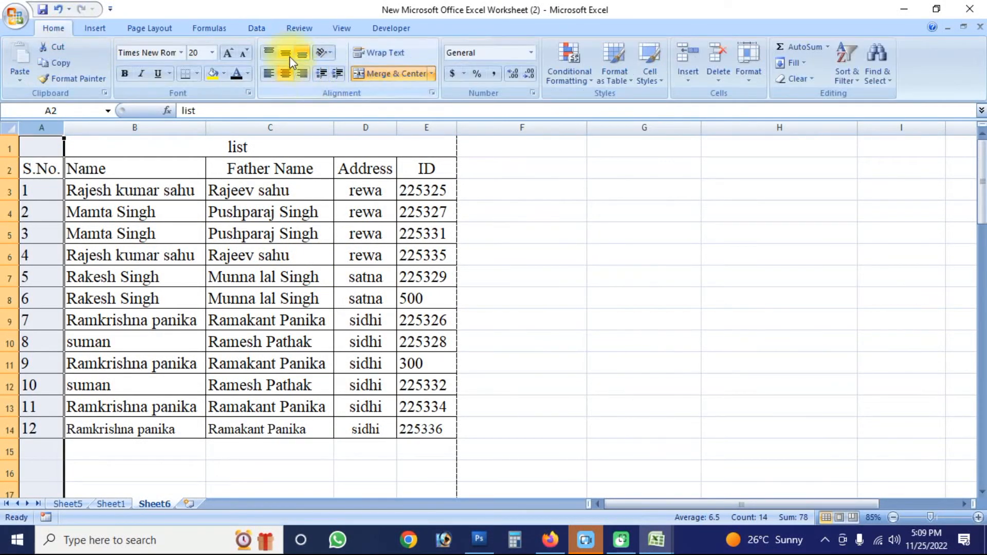
{"action": "left_click", "coordinate": [287, 73]}
{"action": "left_click", "coordinate": [286, 75]}
{"action": "left_click", "coordinate": [57, 125]}
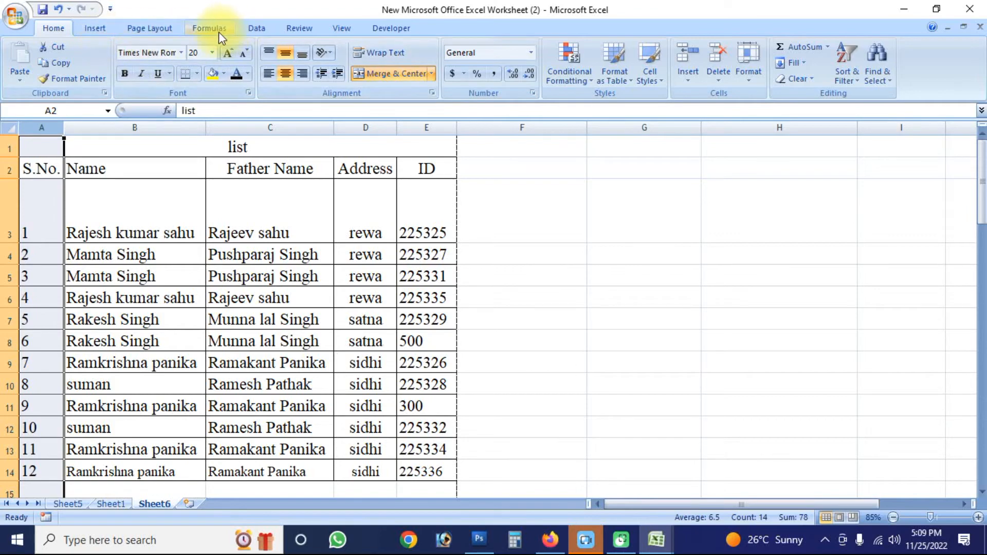
- View the external data import from Access and the New Web Query dialog, and close them without importing anything
{"action": "left_click", "coordinate": [255, 28]}
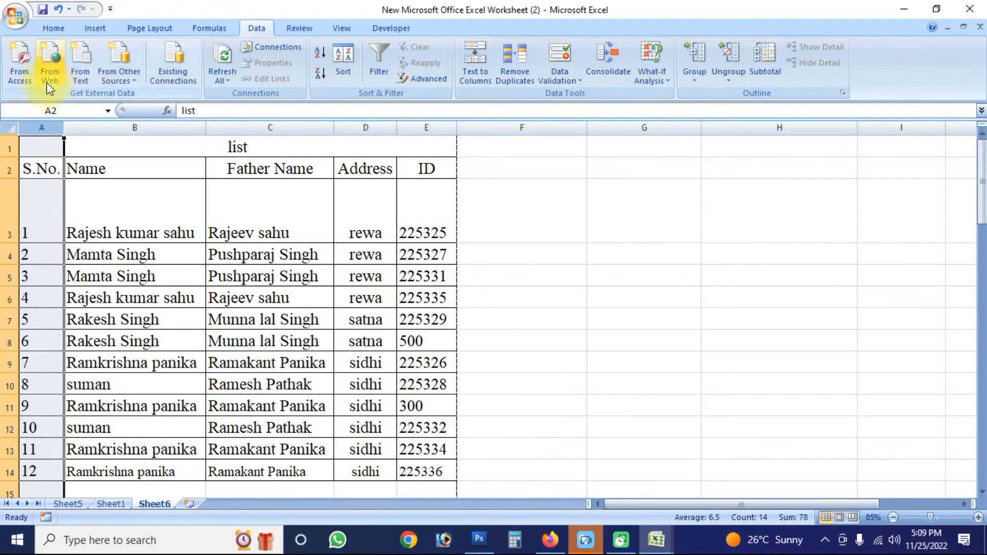
{"action": "left_click", "coordinate": [24, 73]}
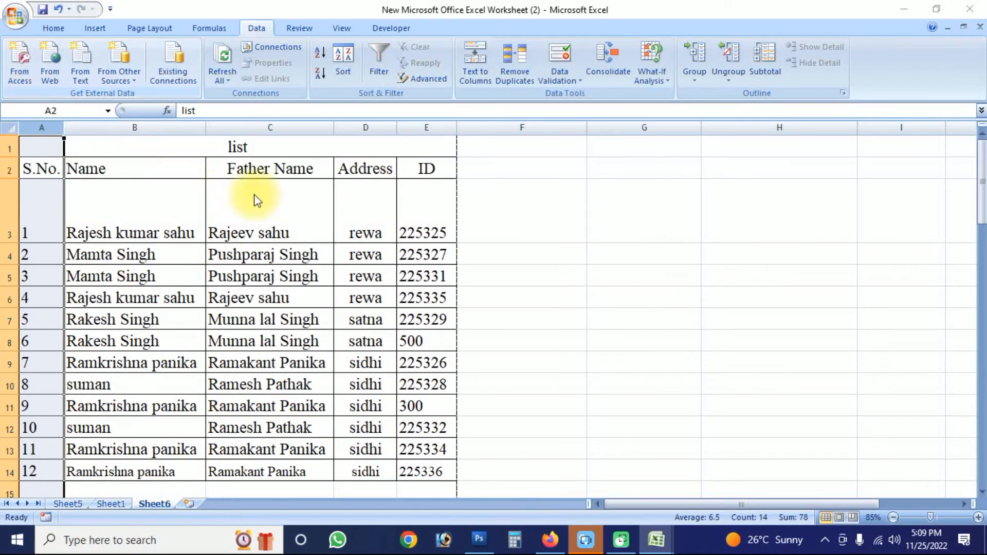
{"action": "left_click", "coordinate": [437, 347]}
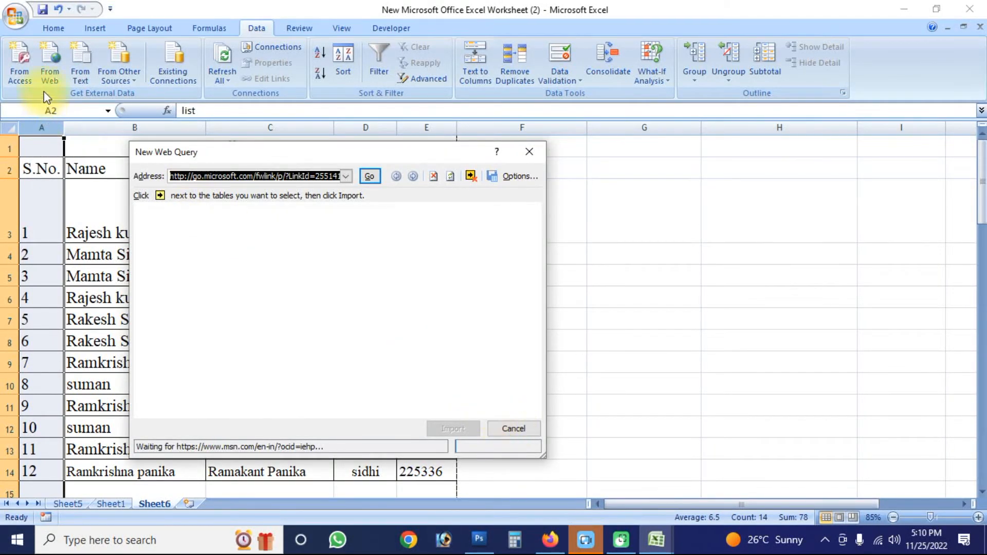
{"action": "left_click", "coordinate": [529, 151]}
{"action": "left_click", "coordinate": [522, 154]}
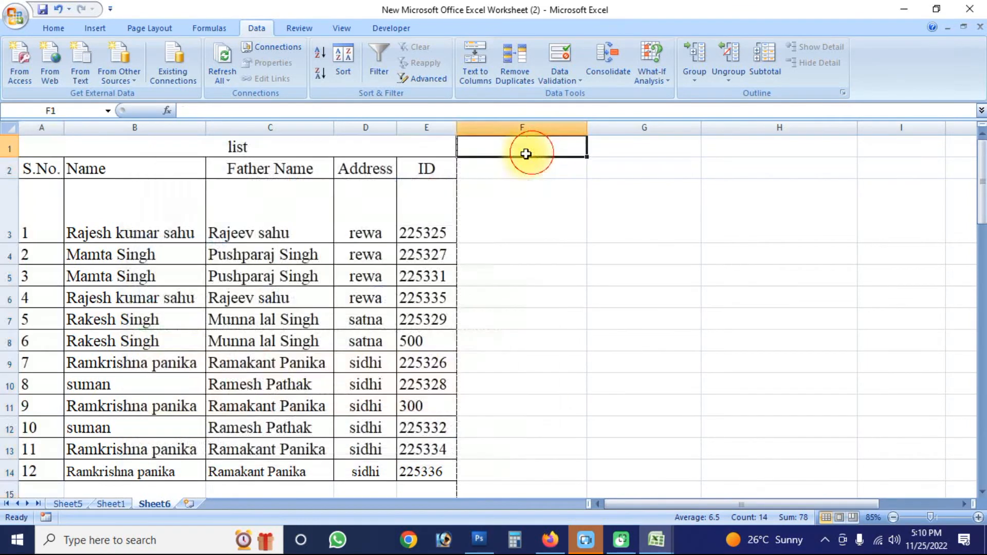
- Try to sort the Address entries in D3:D14 in ascending order
{"action": "left_click", "coordinate": [132, 173]}
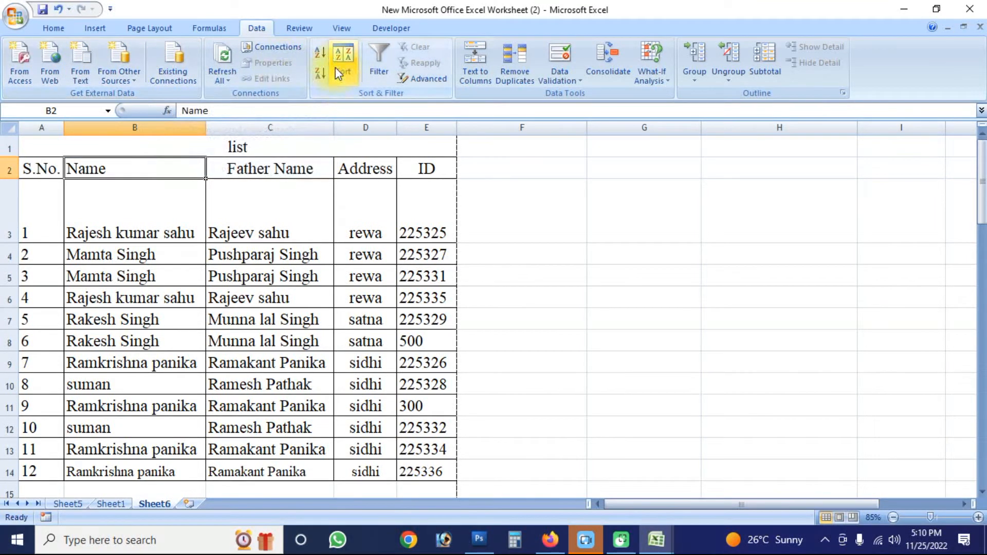
{"action": "left_click", "coordinate": [420, 254]}
{"action": "left_click_drag", "start_coordinate": [366, 209], "coordinate": [363, 470]}
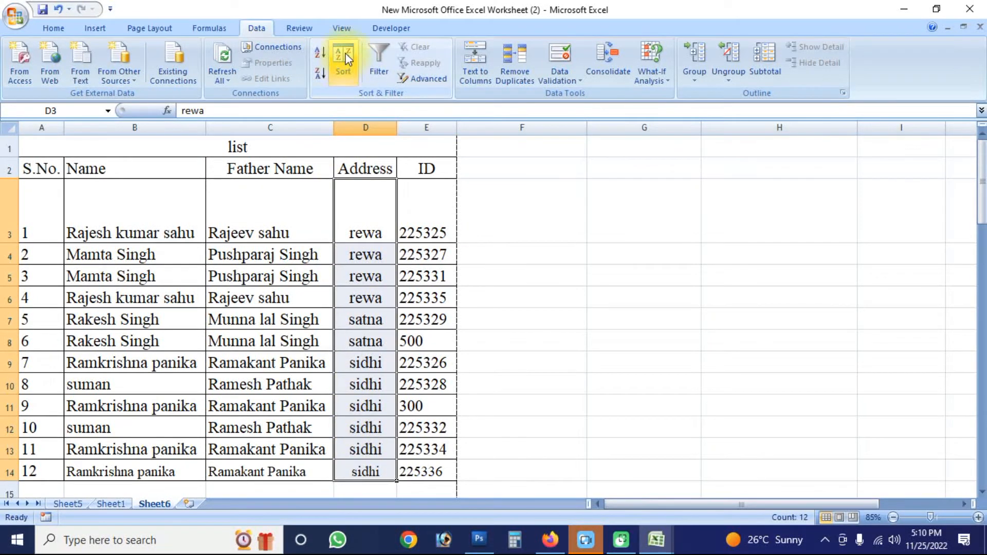
{"action": "left_click", "coordinate": [326, 51]}
{"action": "left_click", "coordinate": [403, 352]}
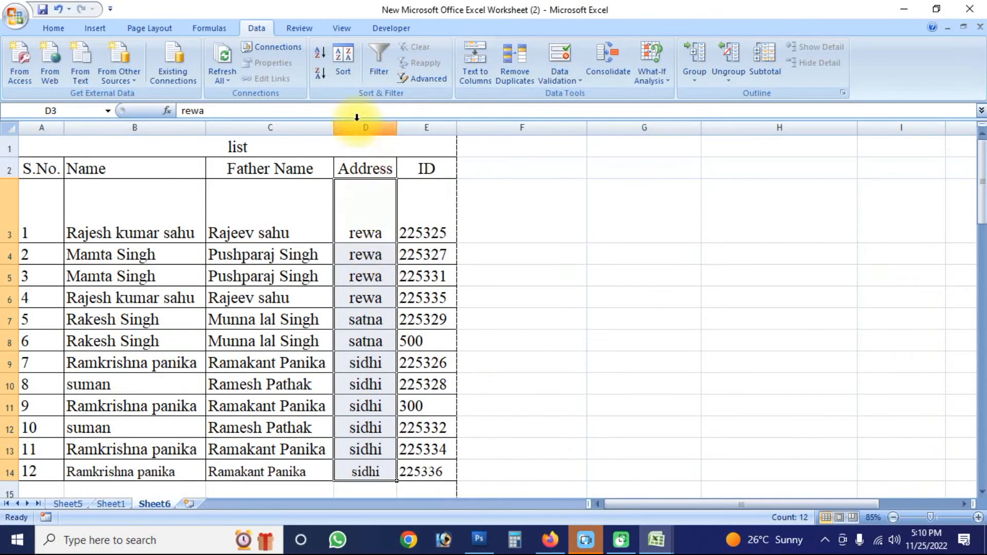
{"action": "left_click", "coordinate": [552, 239]}
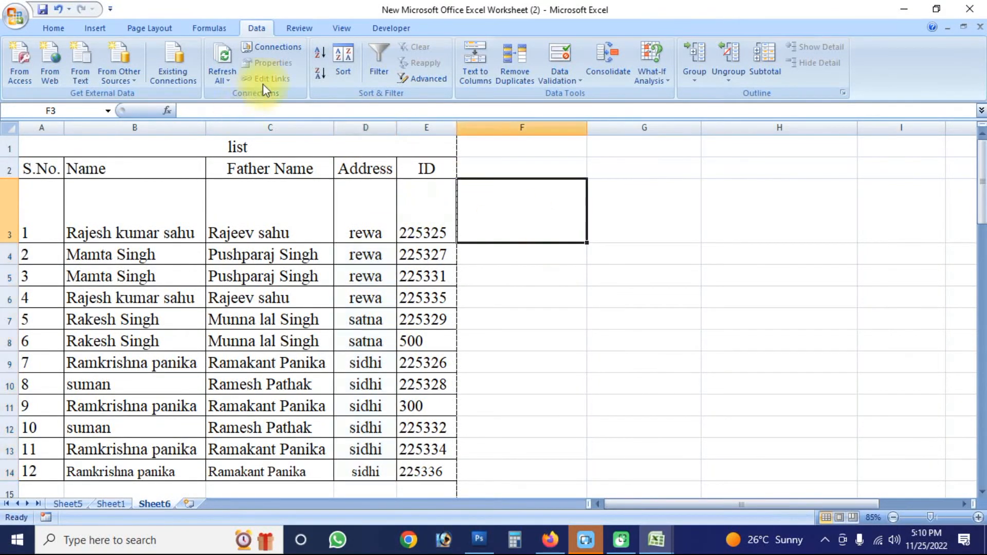
- Add filters to the header row 2 and sort the list by ID from smallest to largest
{"action": "left_click", "coordinate": [7, 165]}
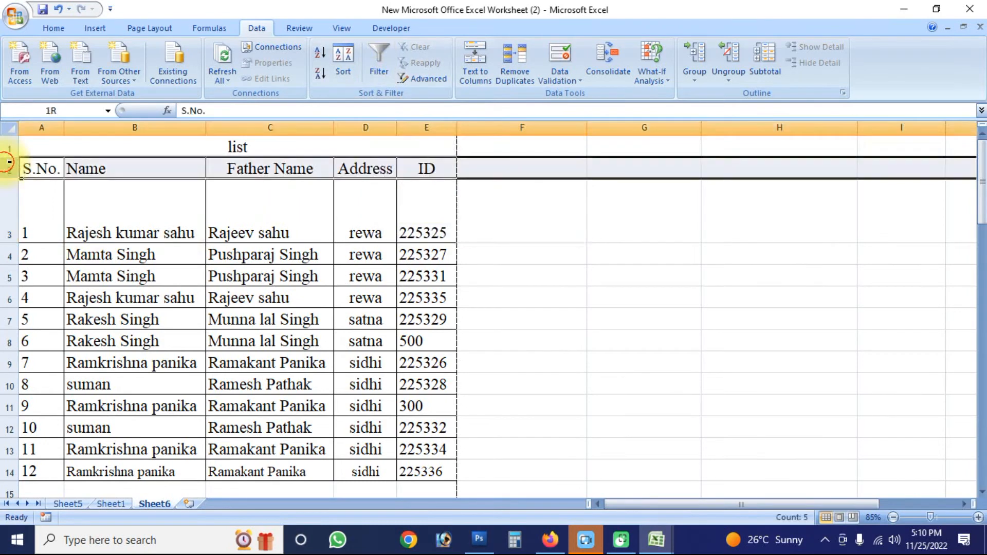
{"action": "left_click", "coordinate": [378, 61]}
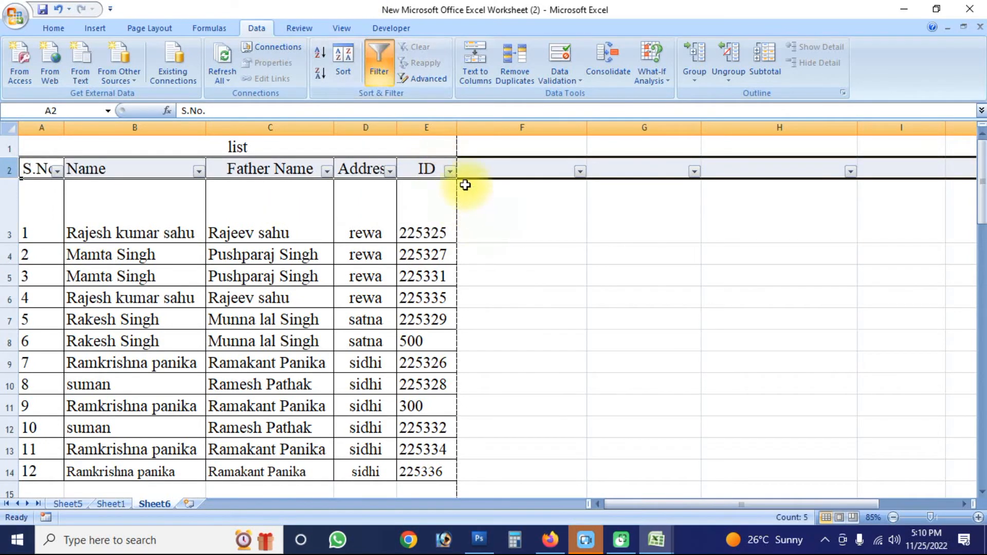
{"action": "left_click", "coordinate": [449, 170]}
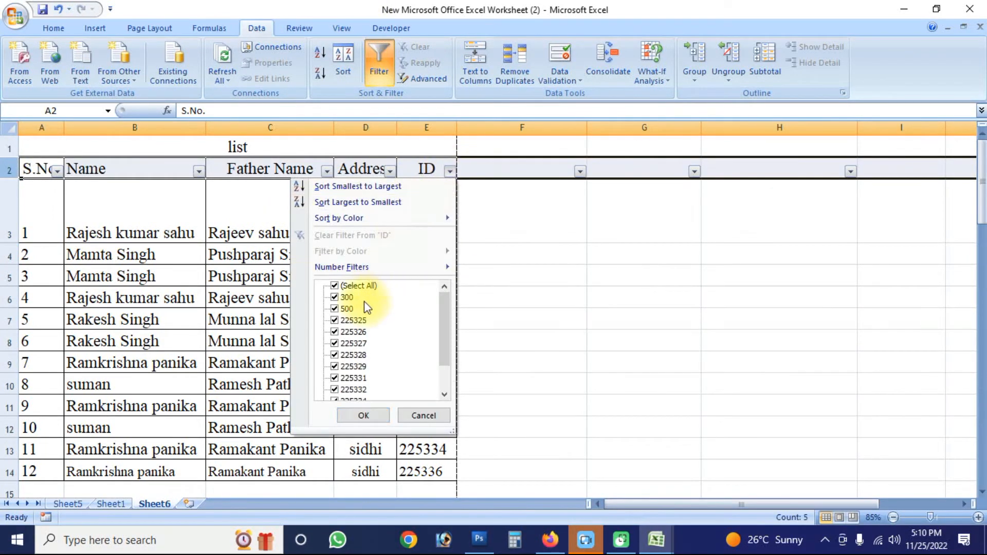
{"action": "left_click", "coordinate": [354, 188]}
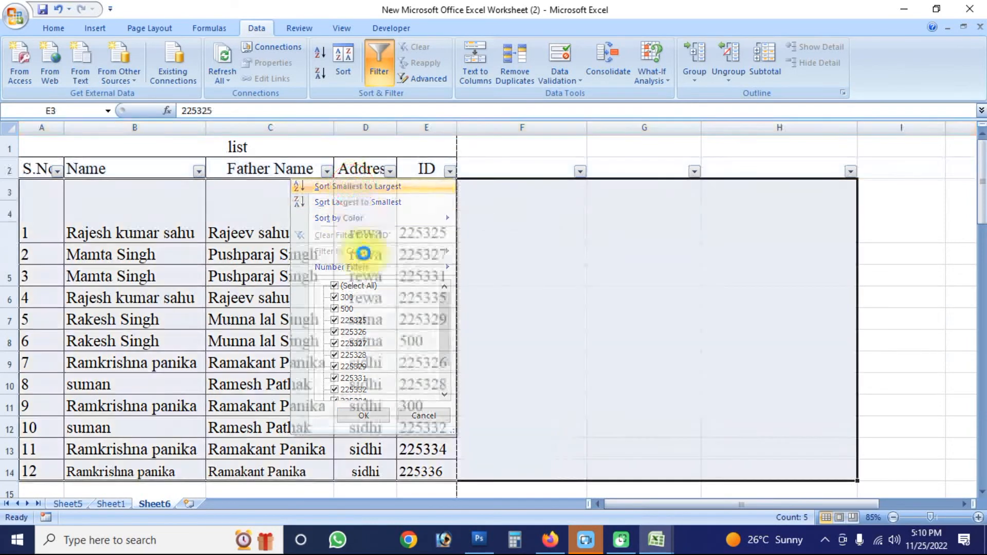
- Sort the list by ID from largest to smallest and remove the filters from the header row
{"action": "left_click", "coordinate": [428, 195]}
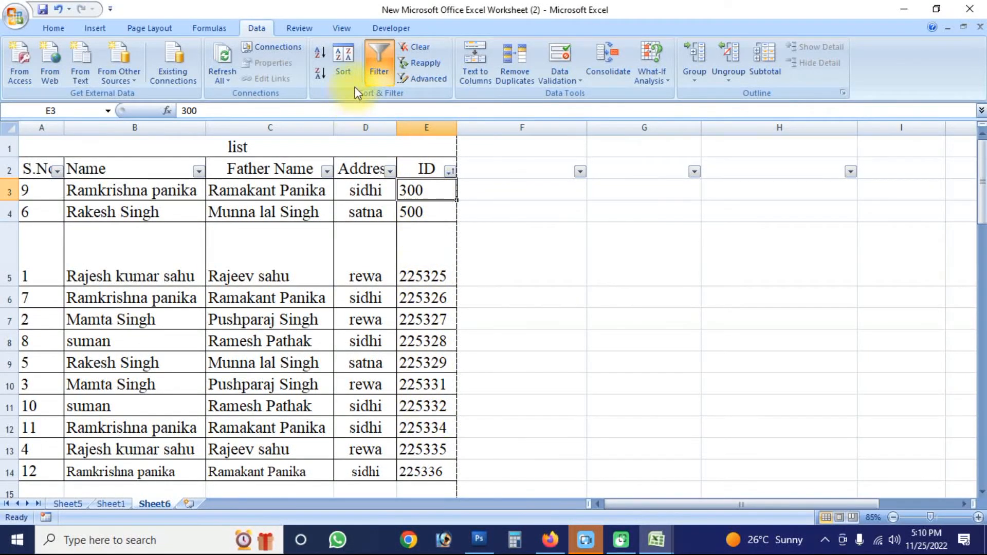
{"action": "left_click", "coordinate": [323, 72]}
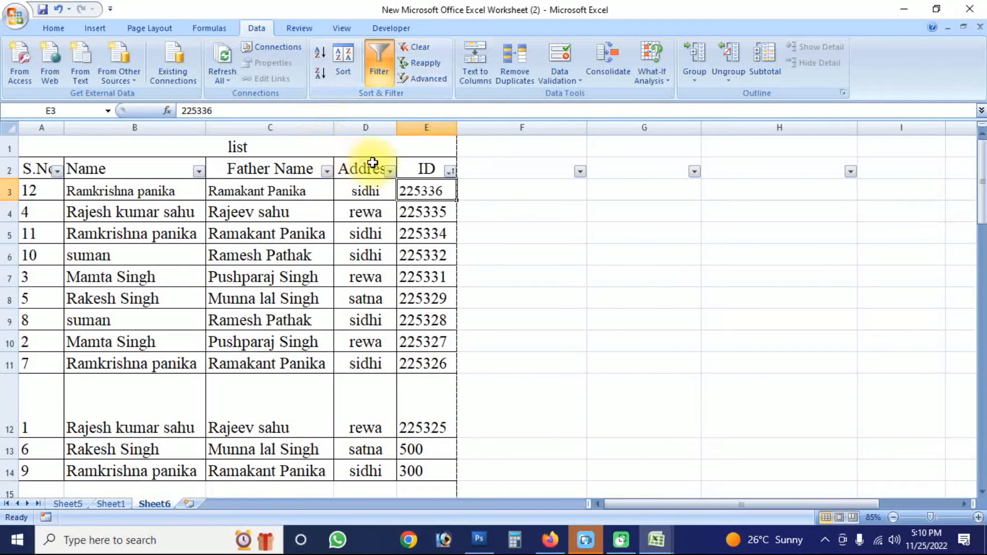
{"action": "scroll", "coordinate": [428, 360], "scroll_direction": "down", "scroll_amount": 3}
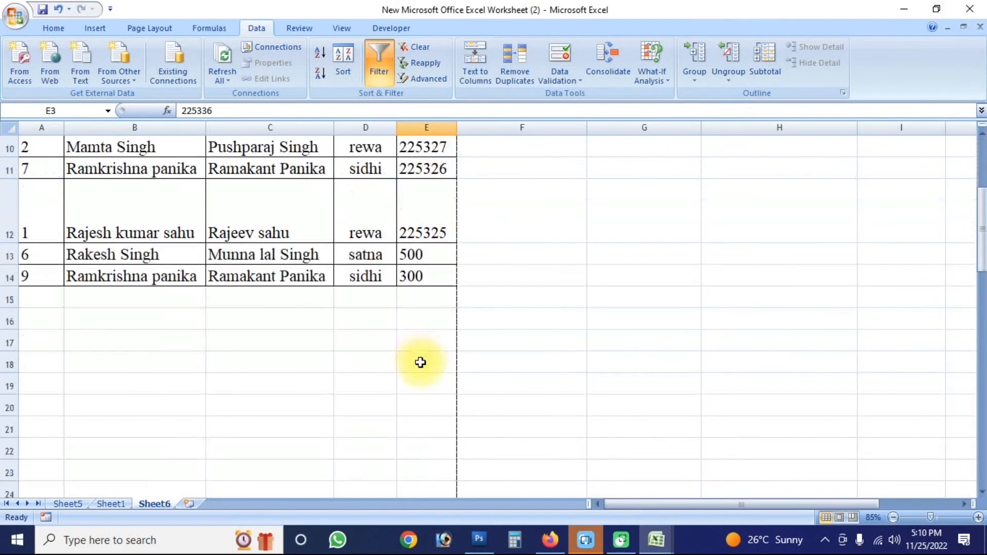
{"action": "scroll", "coordinate": [419, 308], "scroll_direction": "up", "scroll_amount": 1}
{"action": "scroll", "coordinate": [350, 207], "scroll_direction": "up", "scroll_amount": 2}
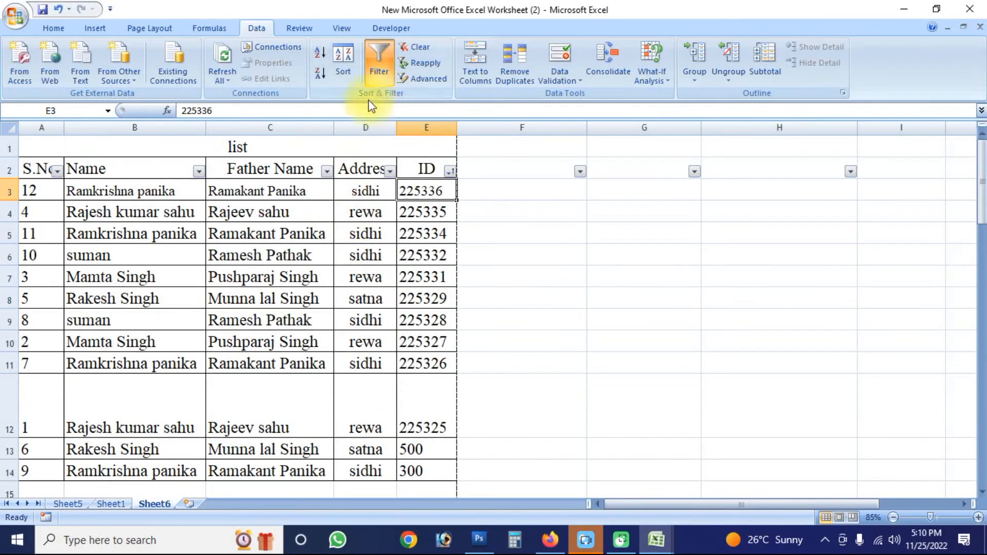
{"action": "left_click", "coordinate": [380, 63]}
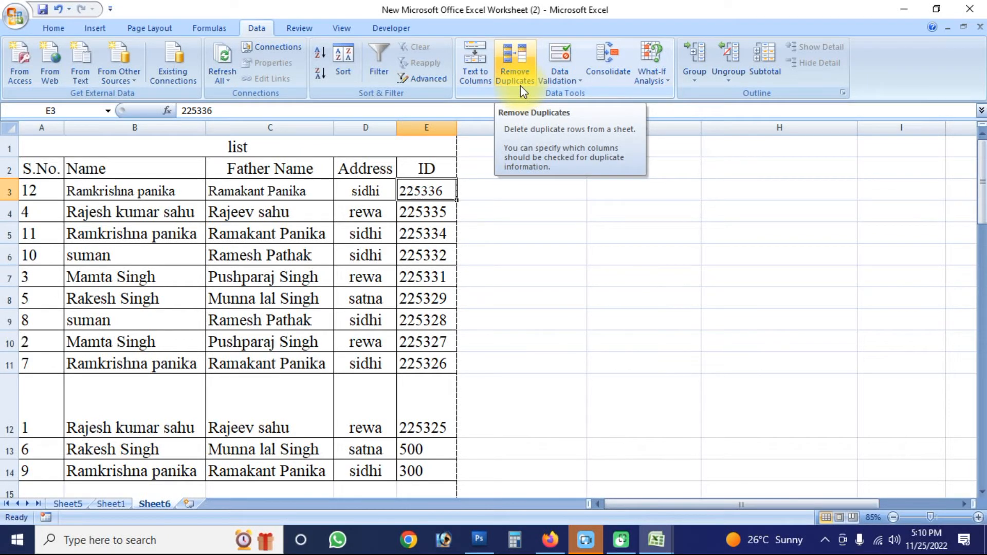
- Change the ID in cell E14 to 500
{"action": "left_click", "coordinate": [515, 228]}
{"action": "scroll", "coordinate": [470, 323], "scroll_direction": "down", "scroll_amount": 1}
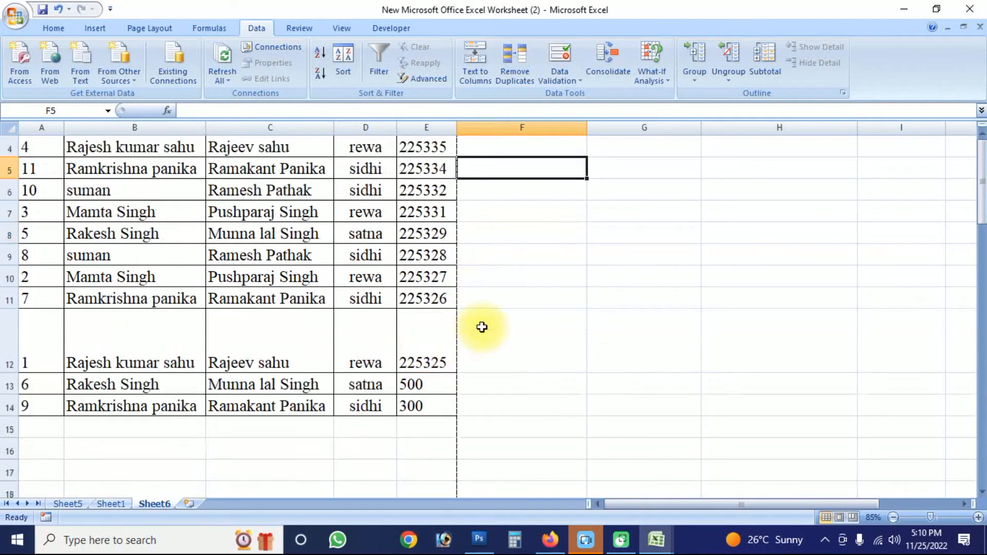
{"action": "left_click", "coordinate": [419, 404]}
{"action": "type", "text": "5"}
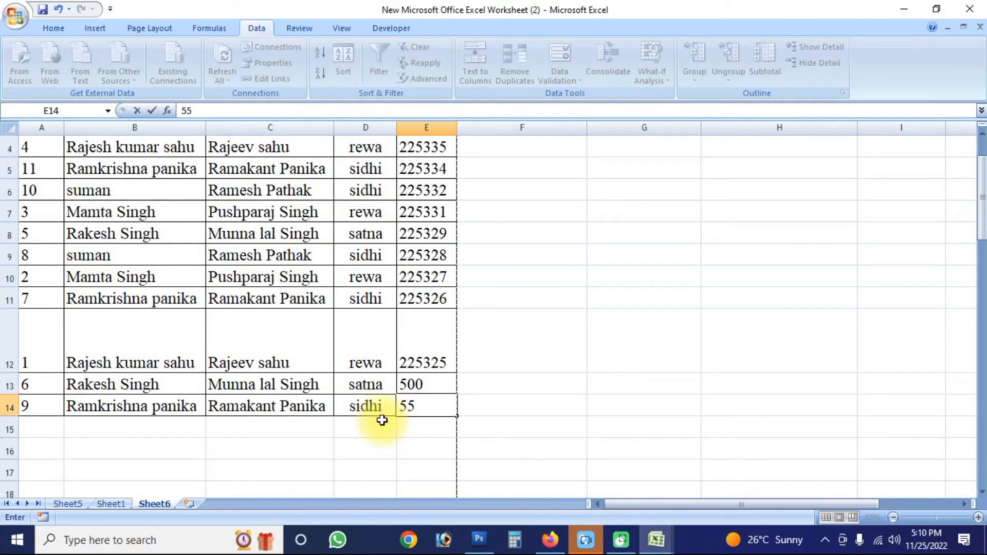
{"action": "type", "text": "00"}
{"action": "key", "text": "Return"}
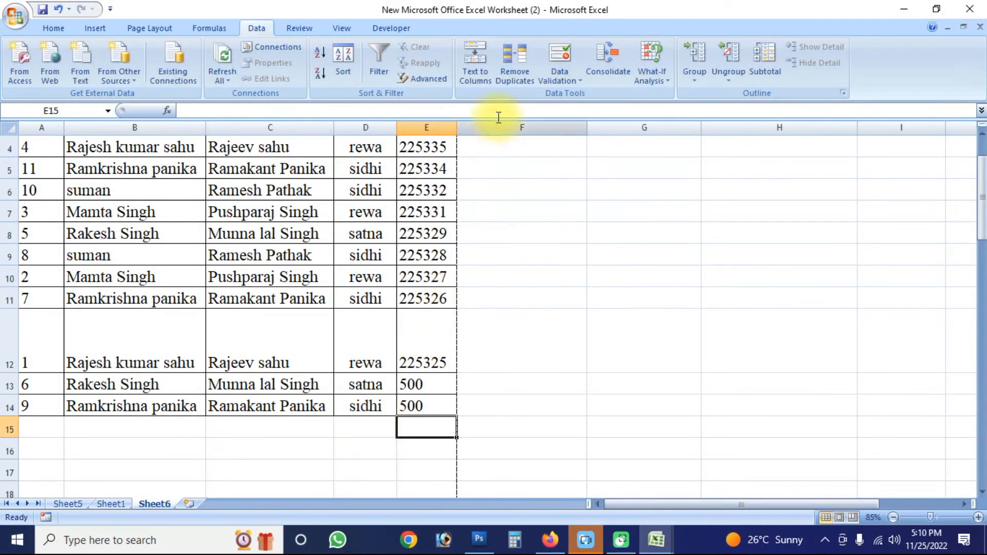
- Try to remove duplicates from the ID cells E13:E14
{"action": "left_click_drag", "start_coordinate": [430, 382], "coordinate": [426, 406]}
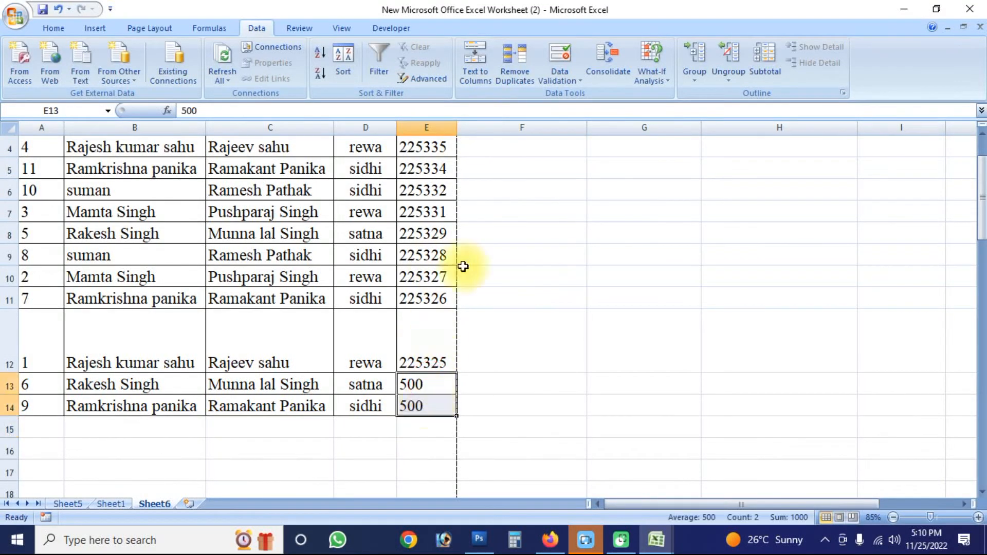
{"action": "left_click", "coordinate": [517, 72]}
{"action": "left_click", "coordinate": [304, 324]}
{"action": "left_click", "coordinate": [353, 349]}
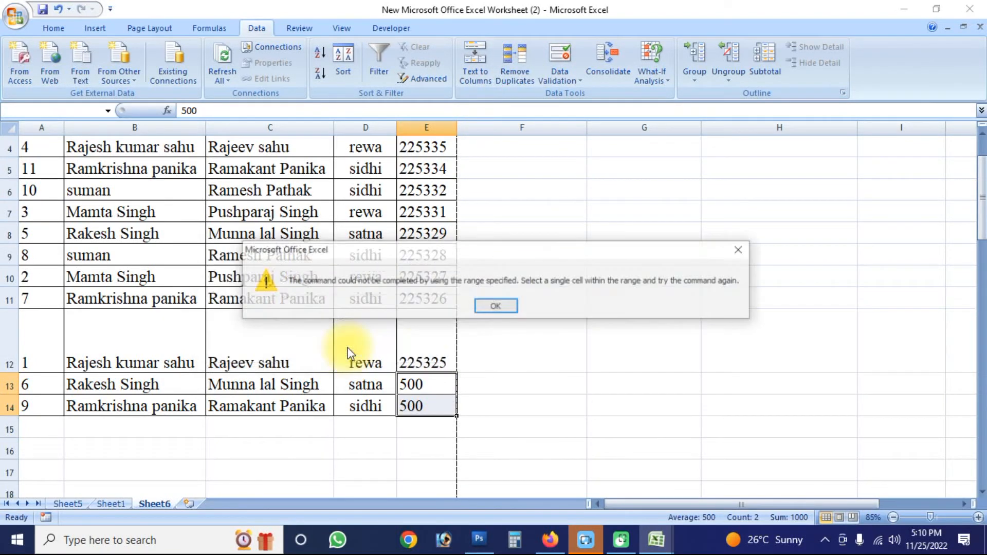
{"action": "left_click", "coordinate": [489, 307]}
- Try to run Text to Columns on the empty cell F5
{"action": "left_click", "coordinate": [522, 163]}
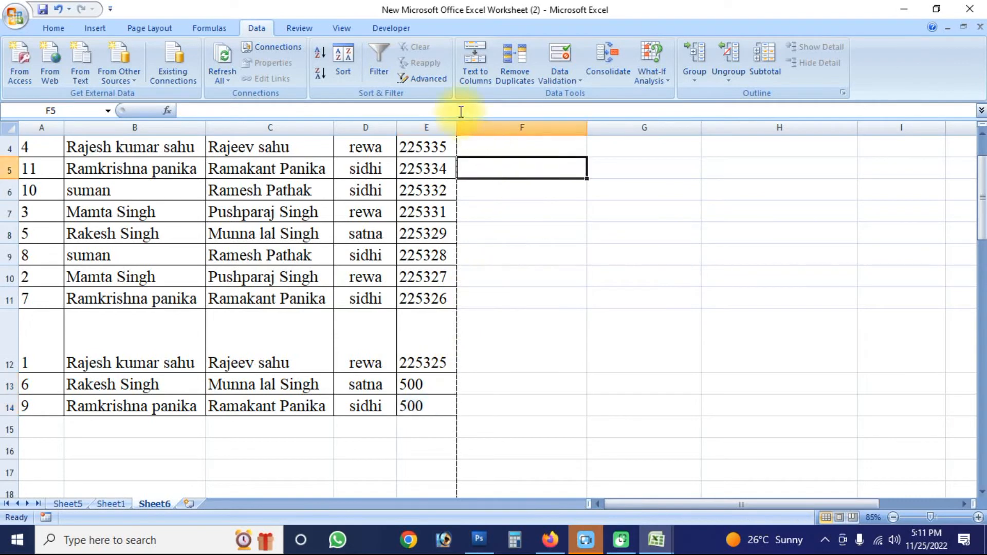
{"action": "left_click", "coordinate": [475, 74]}
{"action": "left_click", "coordinate": [479, 306]}
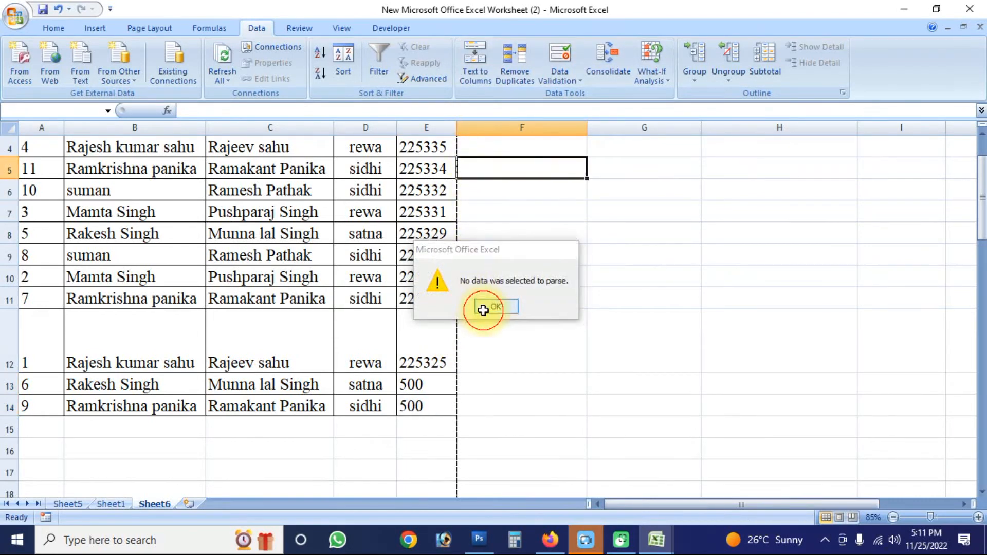
{"action": "left_click", "coordinate": [511, 188]}
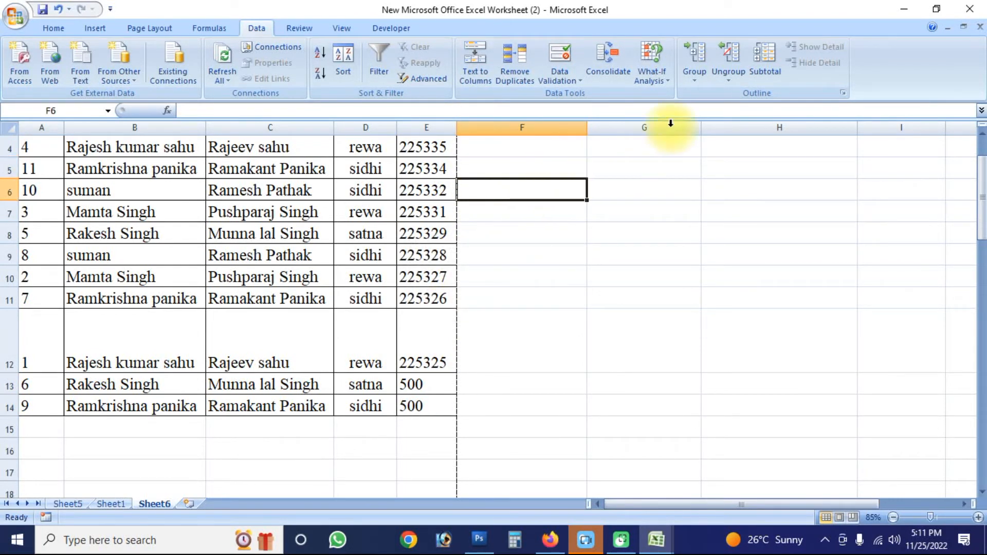
- View the available options of Group, Data Validation and Ungroup without applying any of them
{"action": "left_click", "coordinate": [695, 77]}
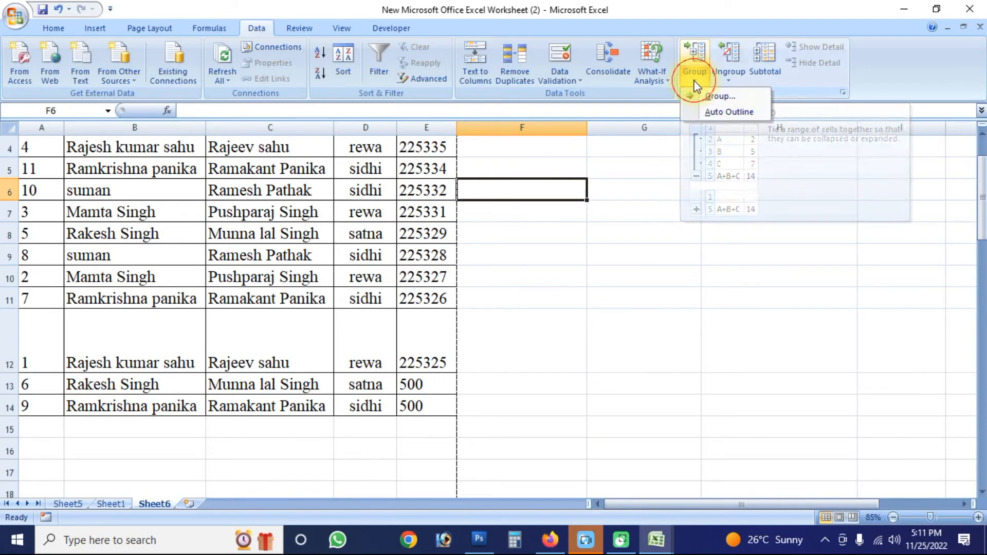
{"action": "left_click", "coordinate": [578, 80]}
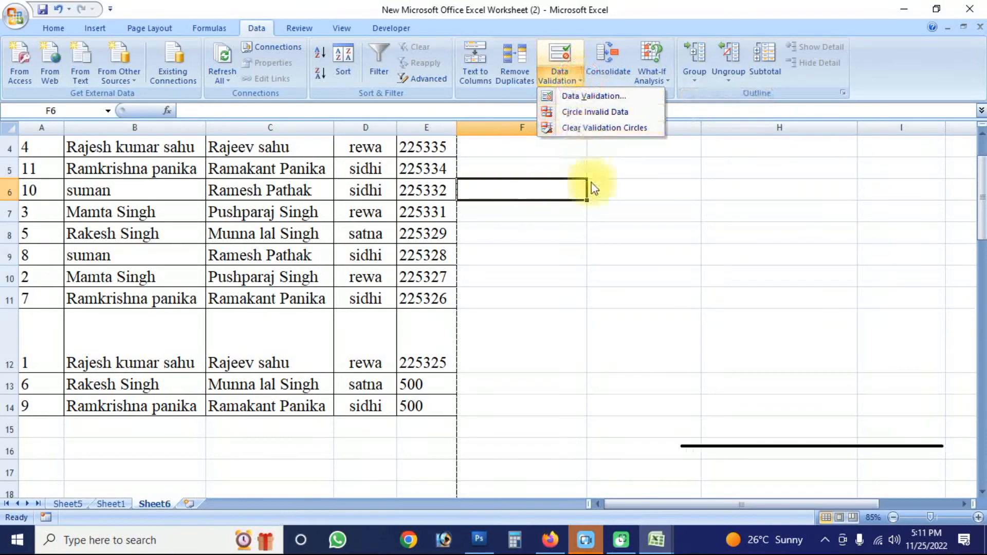
{"action": "left_click", "coordinate": [521, 238]}
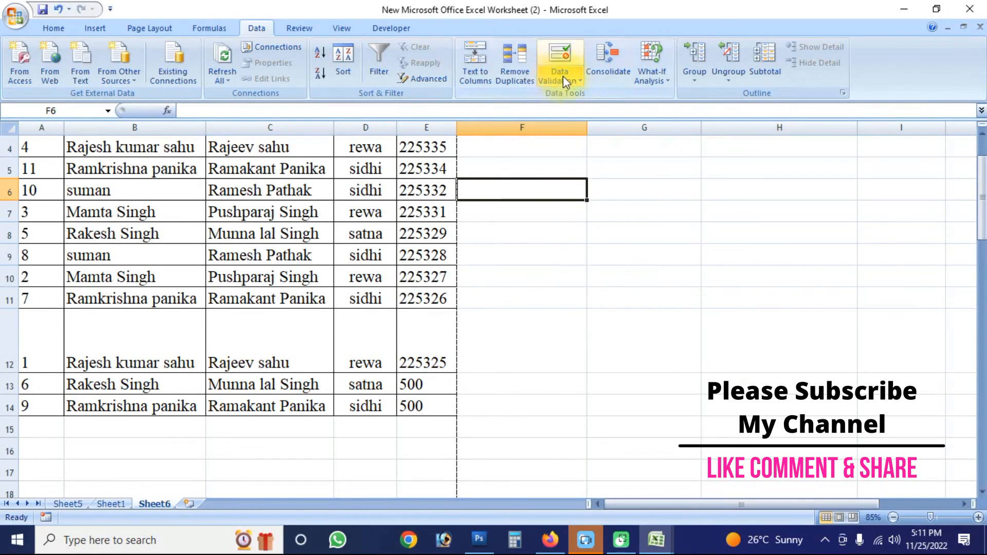
{"action": "left_click", "coordinate": [703, 79]}
{"action": "left_click", "coordinate": [739, 81]}
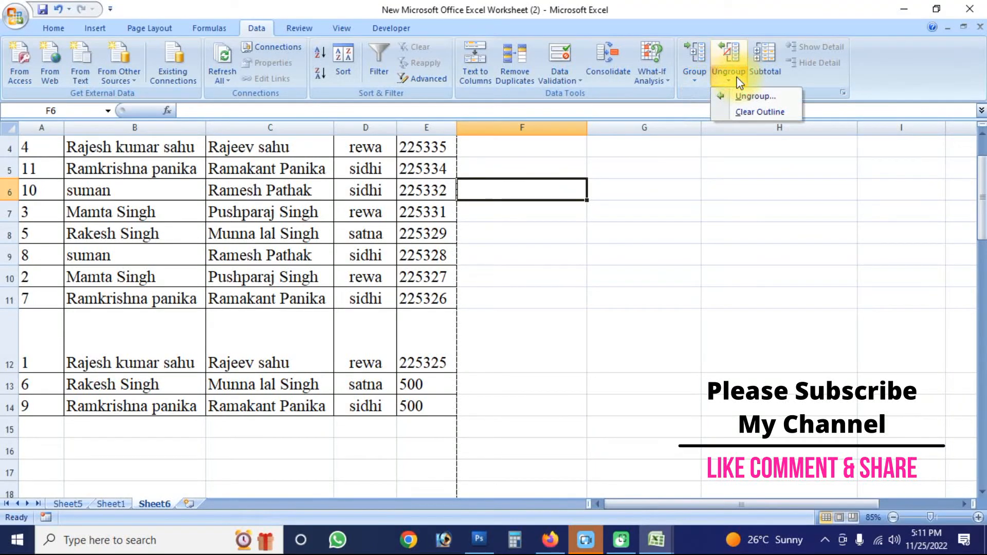
{"action": "left_click", "coordinate": [584, 298]}
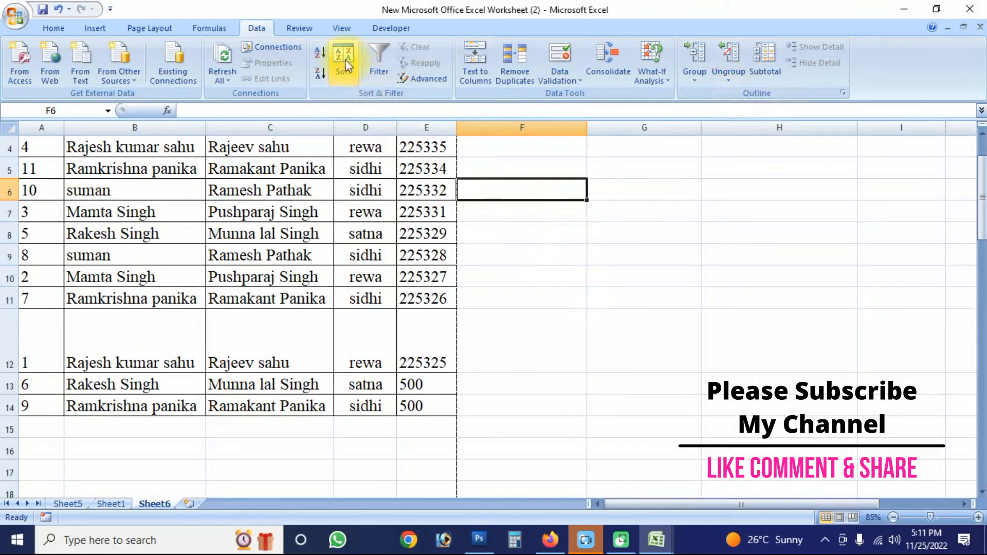
- Run the spelling check on the sheet, examine the suggested corrections, and close it without changing anything
{"action": "left_click", "coordinate": [305, 32]}
{"action": "left_click", "coordinate": [606, 339]}
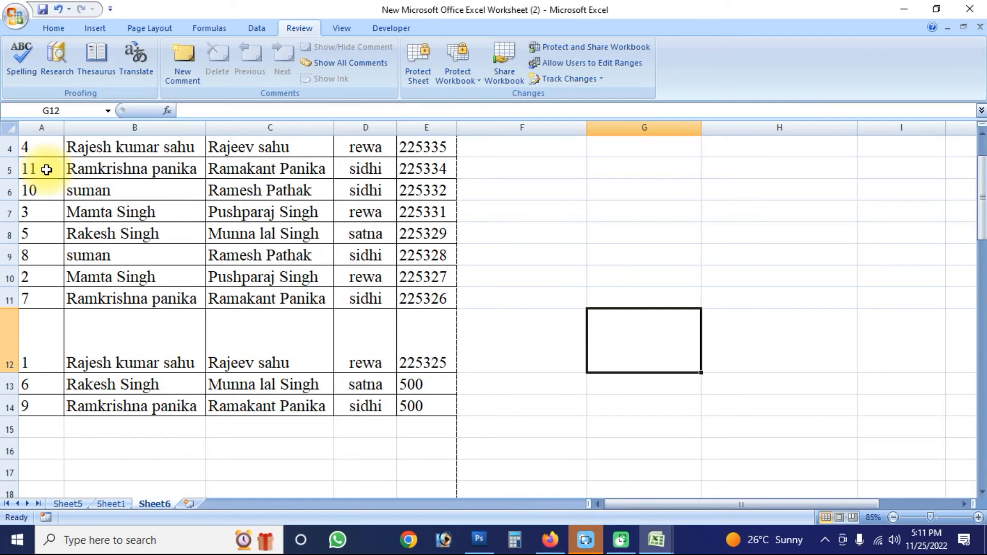
{"action": "left_click", "coordinate": [31, 65]}
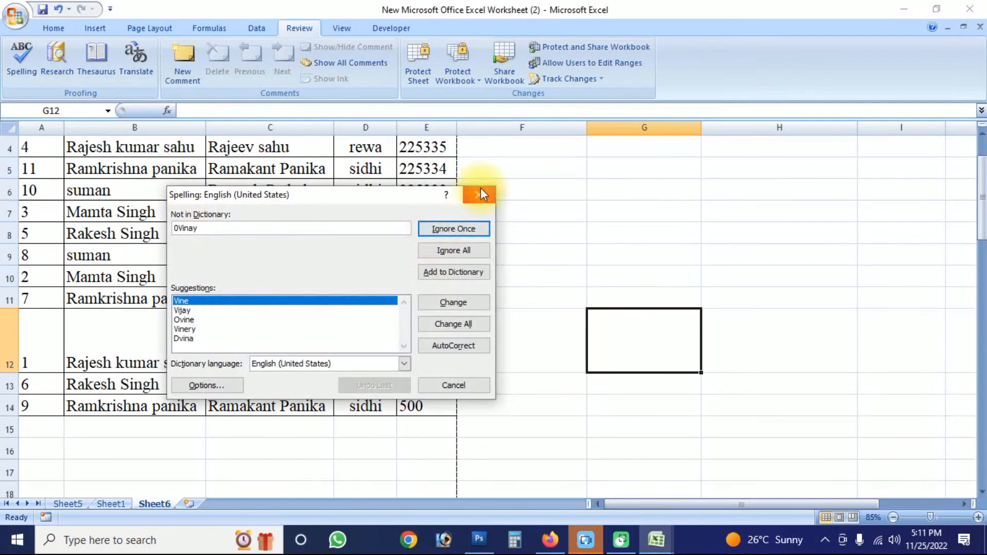
{"action": "left_click", "coordinate": [480, 190]}
{"action": "left_click", "coordinate": [360, 301]}
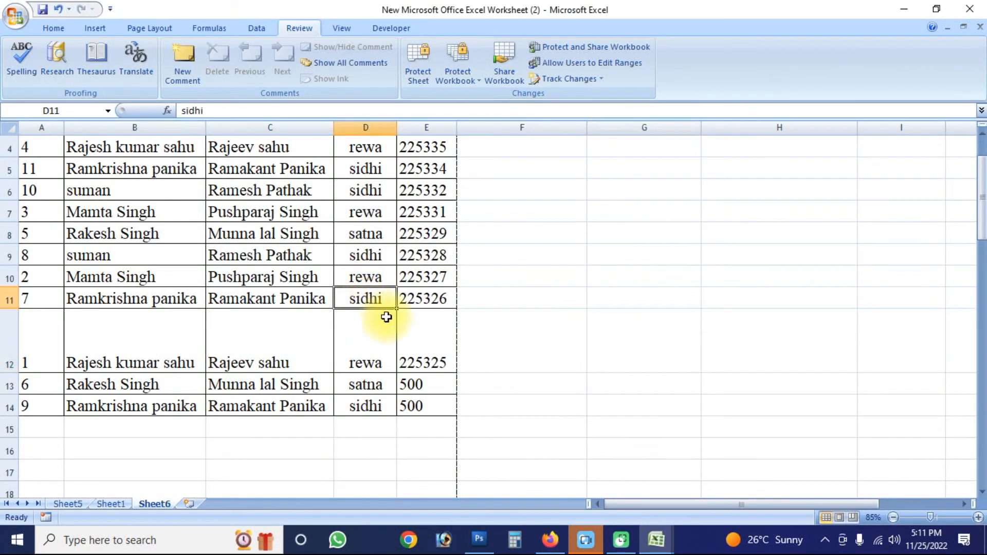
{"action": "left_click", "coordinate": [24, 66]}
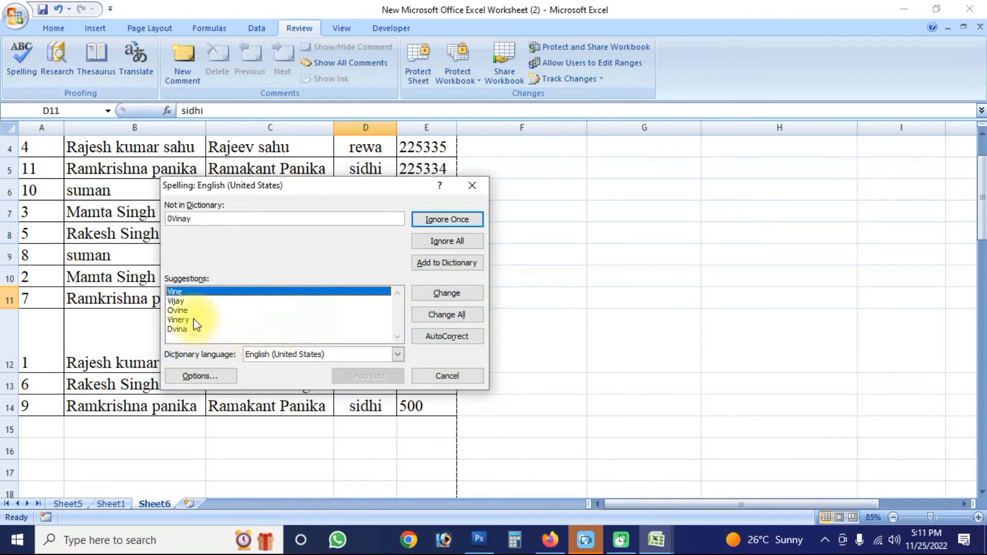
{"action": "double_click", "coordinate": [186, 219]}
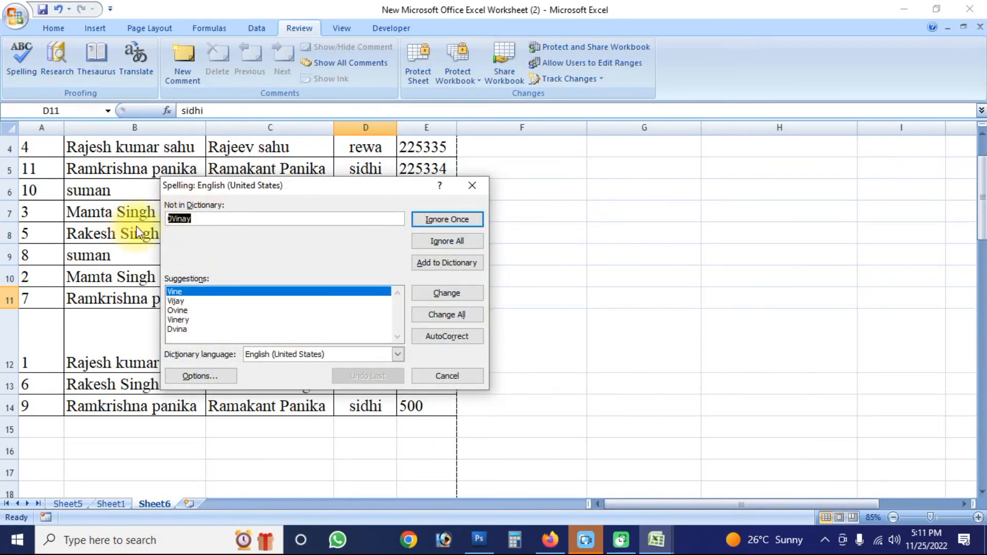
{"action": "left_click", "coordinate": [480, 186]}
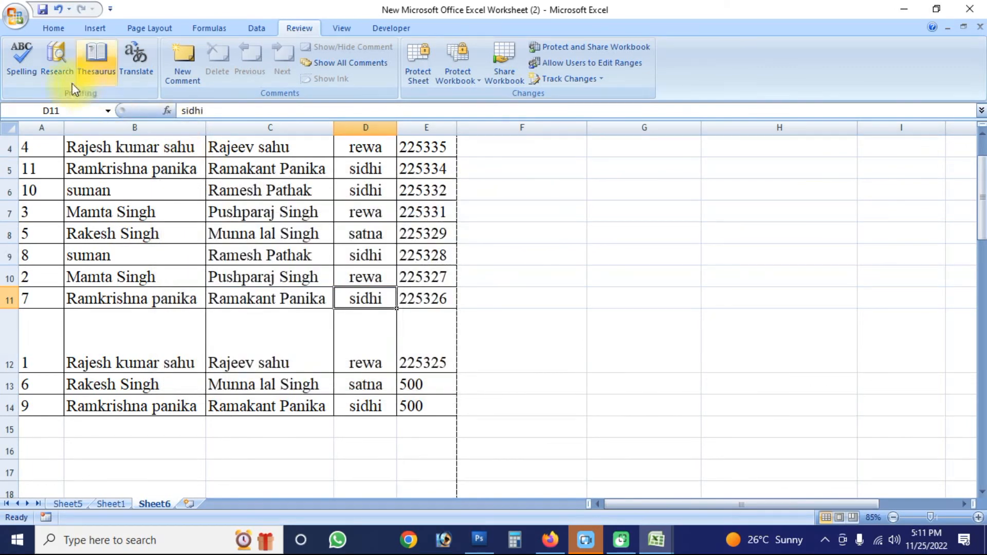
- Look up "sidhi" from D11 and the alternative "siding" in the thesaurus, view the translation of "sidhi", and close the research results
{"action": "left_click", "coordinate": [101, 63]}
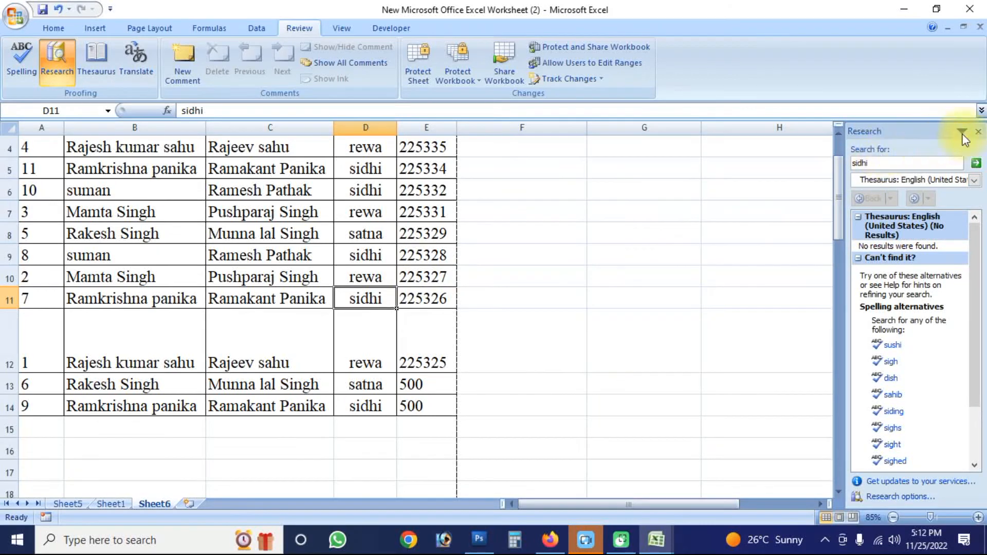
{"action": "left_click", "coordinate": [978, 132]}
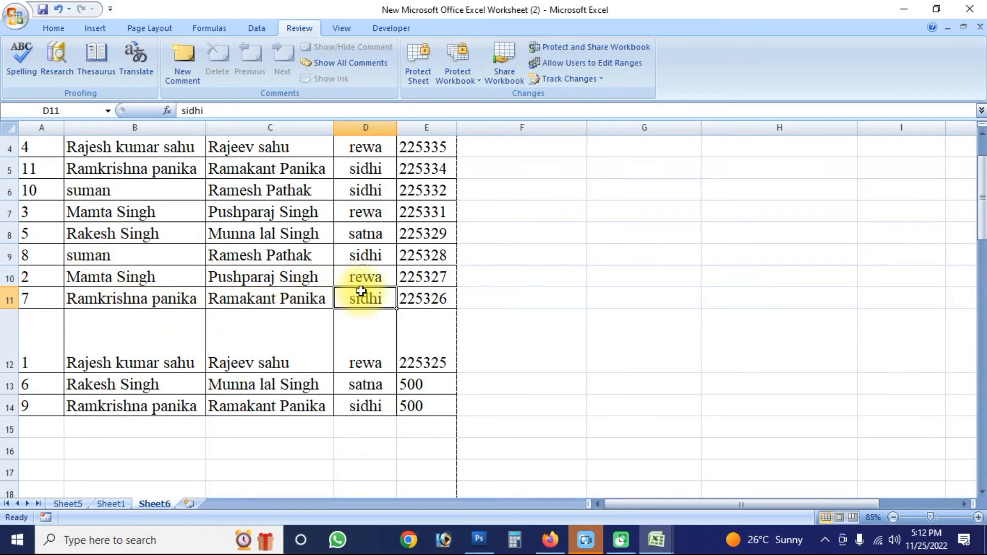
{"action": "left_click", "coordinate": [107, 72]}
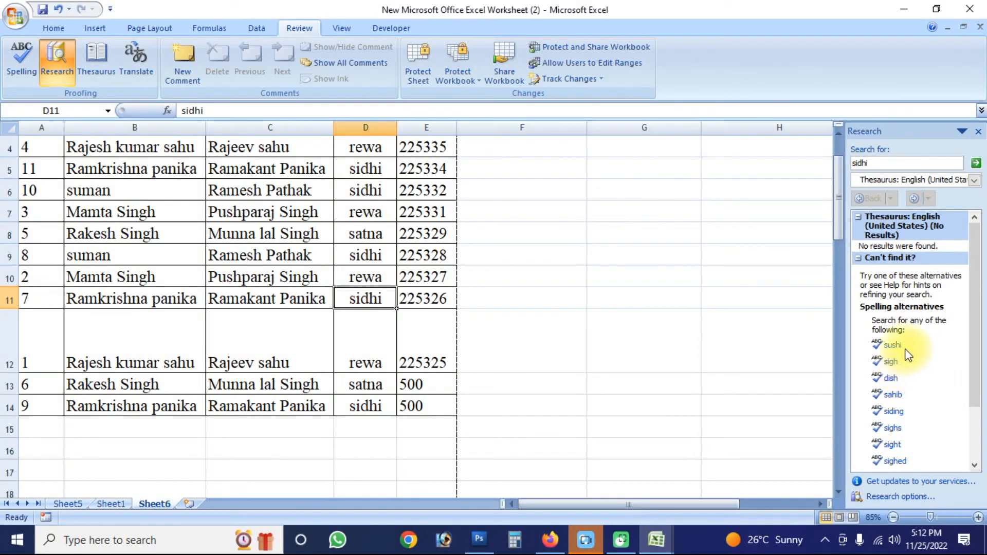
{"action": "left_click_drag", "start_coordinate": [973, 278], "coordinate": [979, 358]}
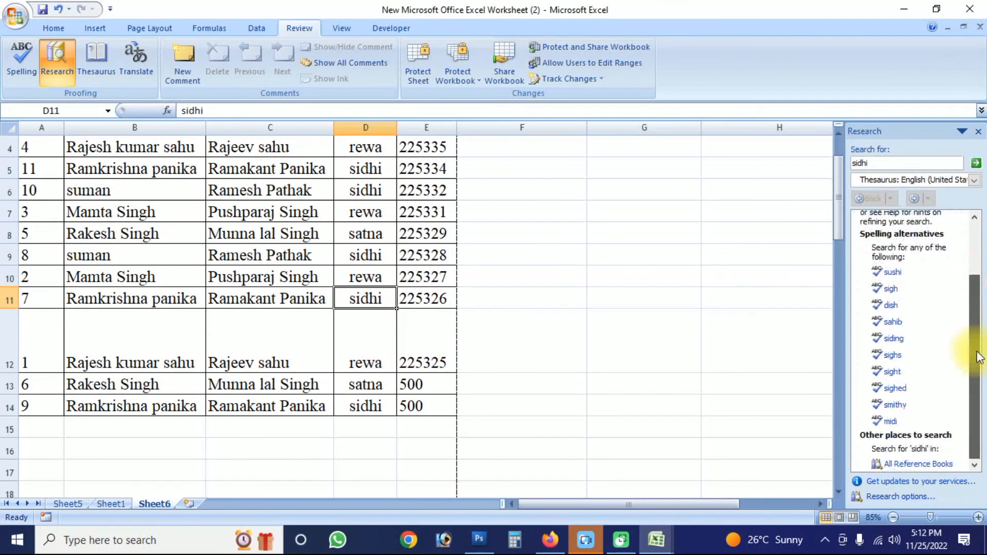
{"action": "left_click", "coordinate": [894, 338]}
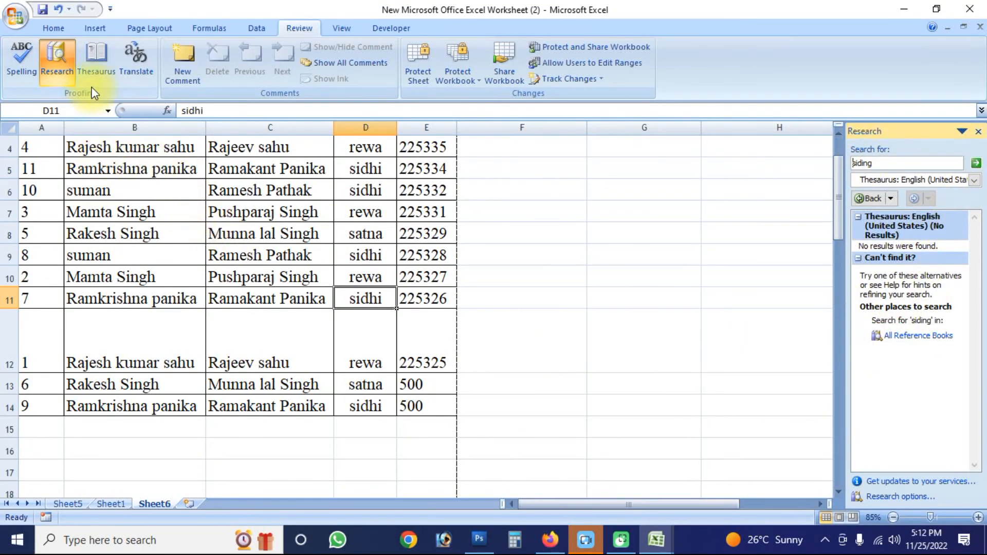
{"action": "left_click", "coordinate": [137, 61]}
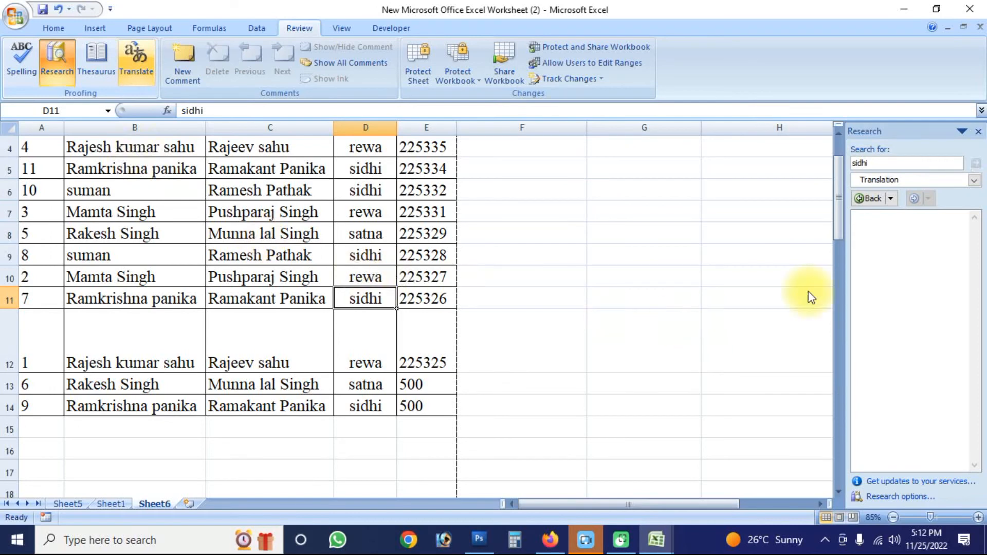
{"action": "left_click", "coordinate": [978, 131]}
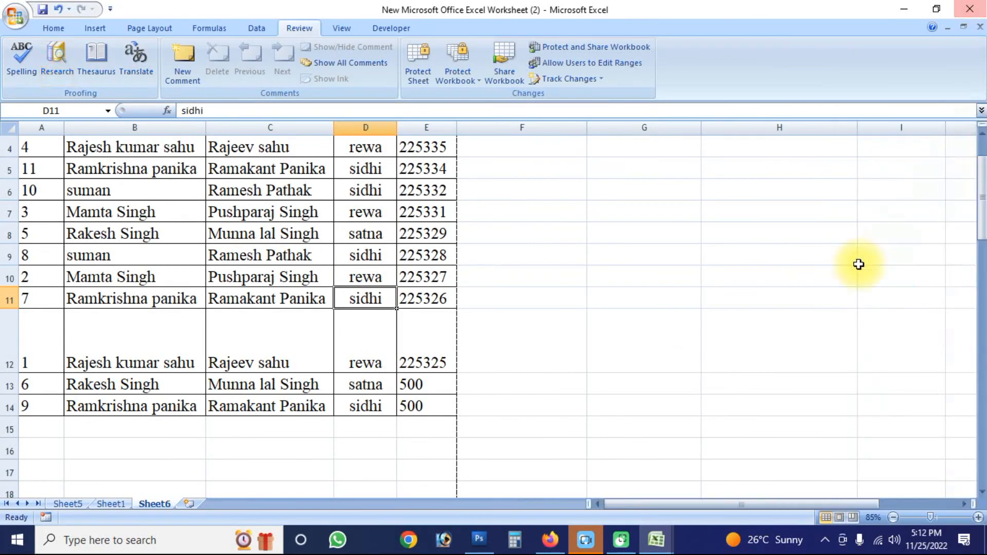
- View the Protect Sheet settings and the Protect Workbook options without applying any protection
{"action": "left_click", "coordinate": [421, 76]}
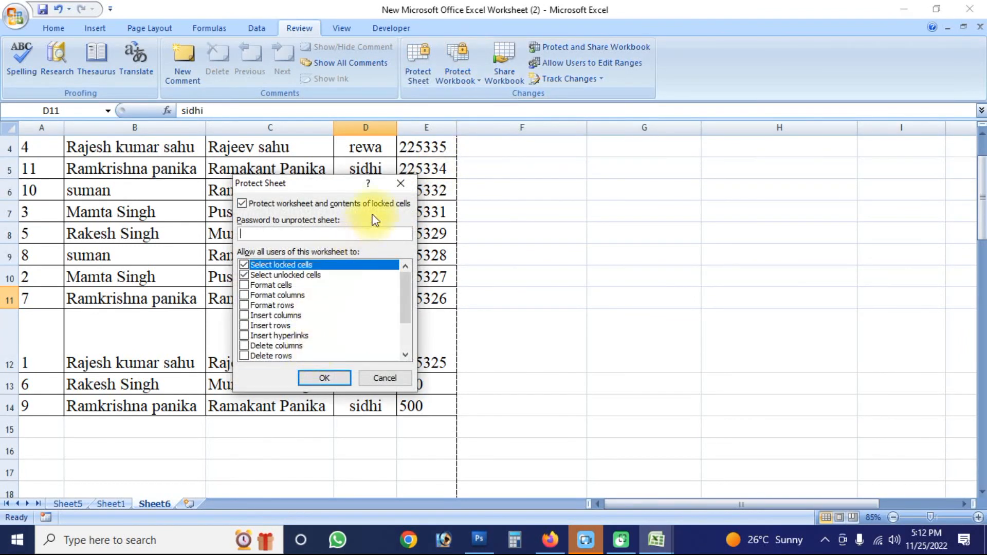
{"action": "left_click", "coordinate": [400, 183]}
{"action": "left_click", "coordinate": [474, 82]}
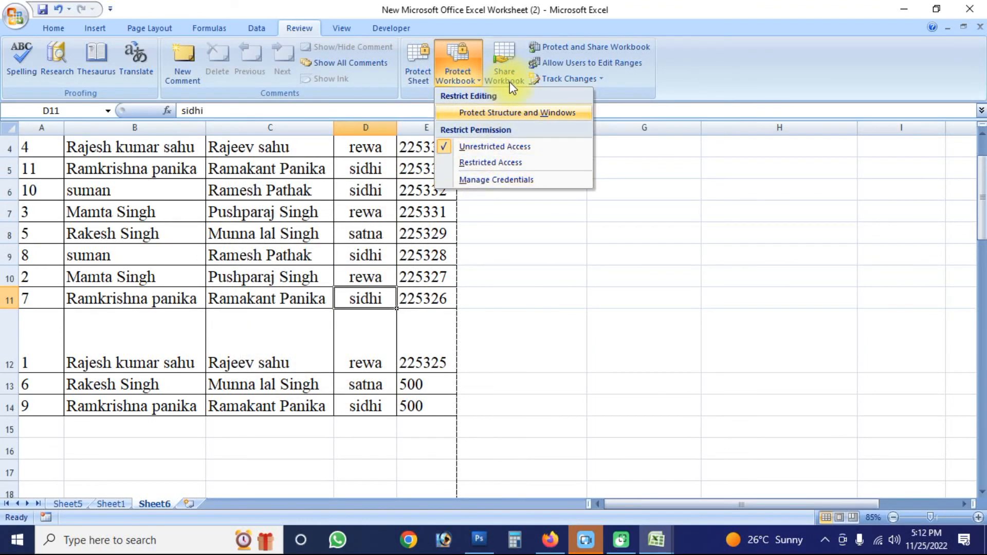
{"action": "left_click", "coordinate": [556, 251]}
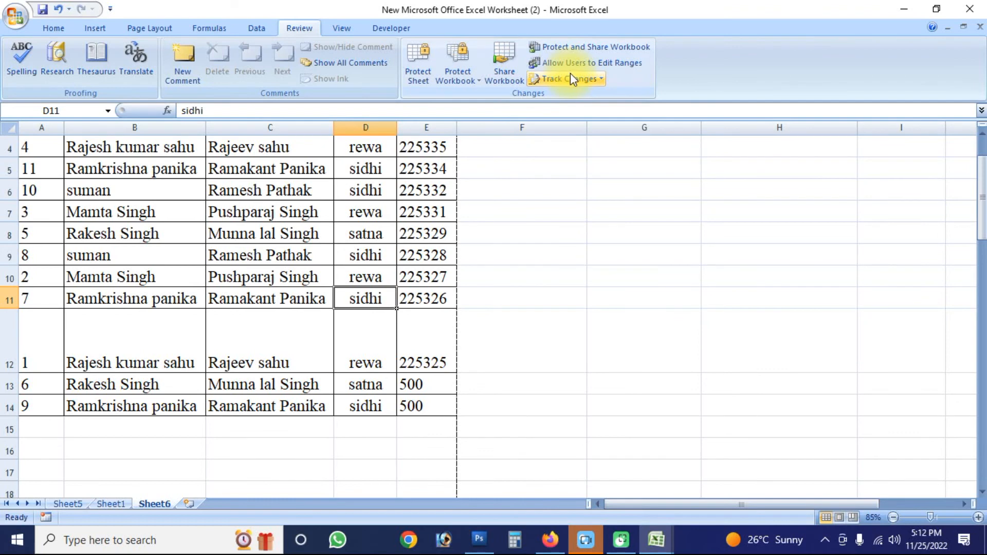
{"action": "left_click", "coordinate": [341, 28]}
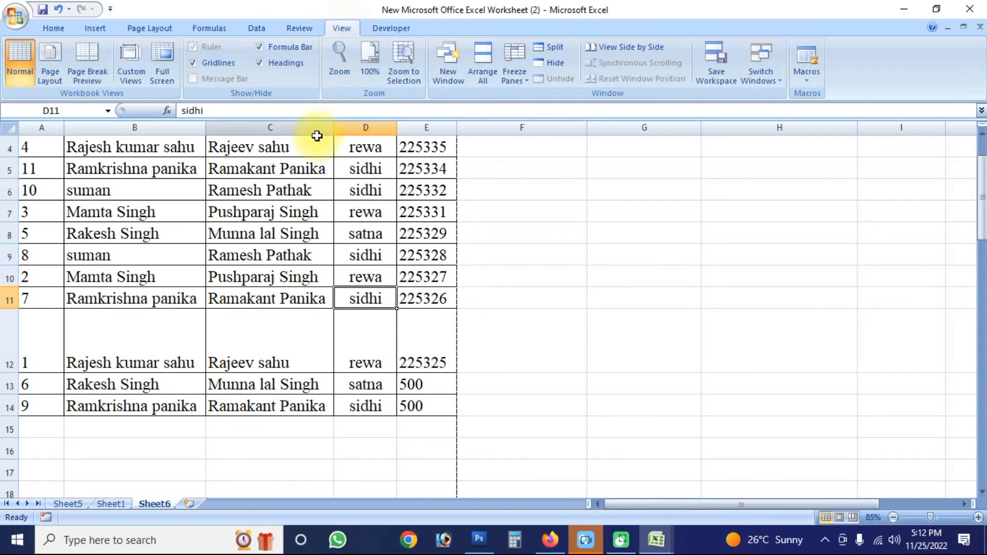
{"action": "left_click", "coordinate": [307, 29]}
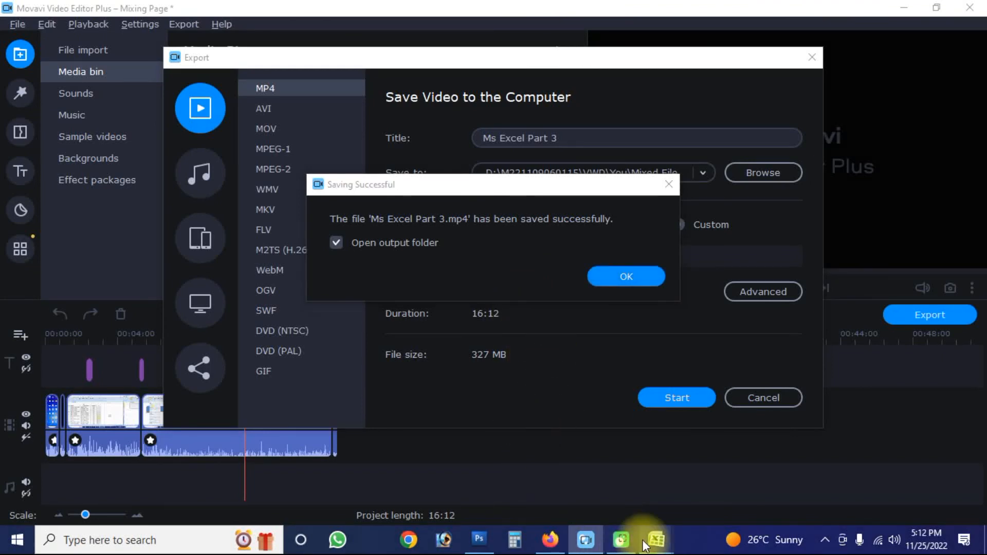
- Switch back to the worksheet window in Excel and select the empty cell F12 beside the list
{"action": "key", "text": "super"}
{"action": "mouse_move", "coordinate": [649, 541]}
{"action": "left_click", "coordinate": [701, 477]}
{"action": "left_click", "coordinate": [557, 344]}
{"action": "scroll", "coordinate": [495, 315], "scroll_direction": "up", "scroll_amount": 1}
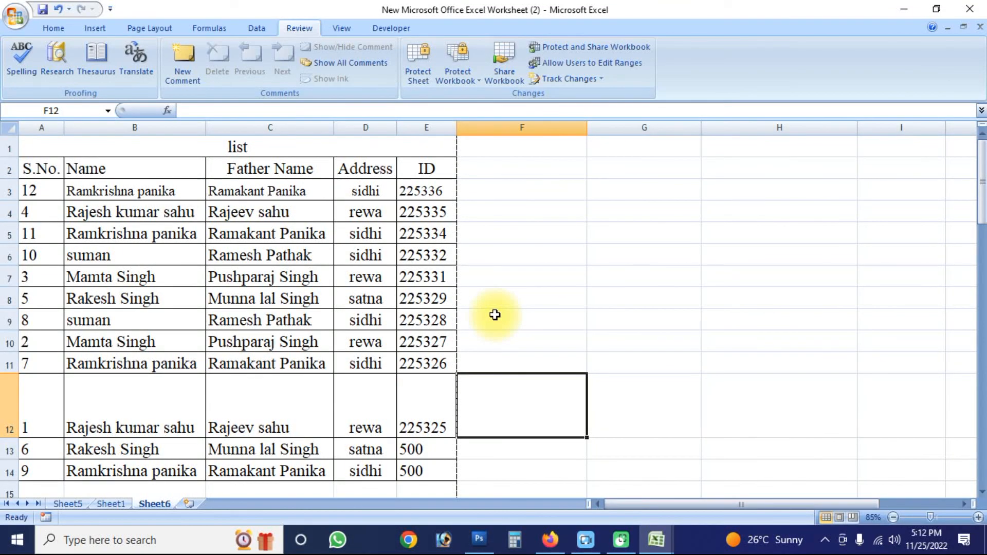